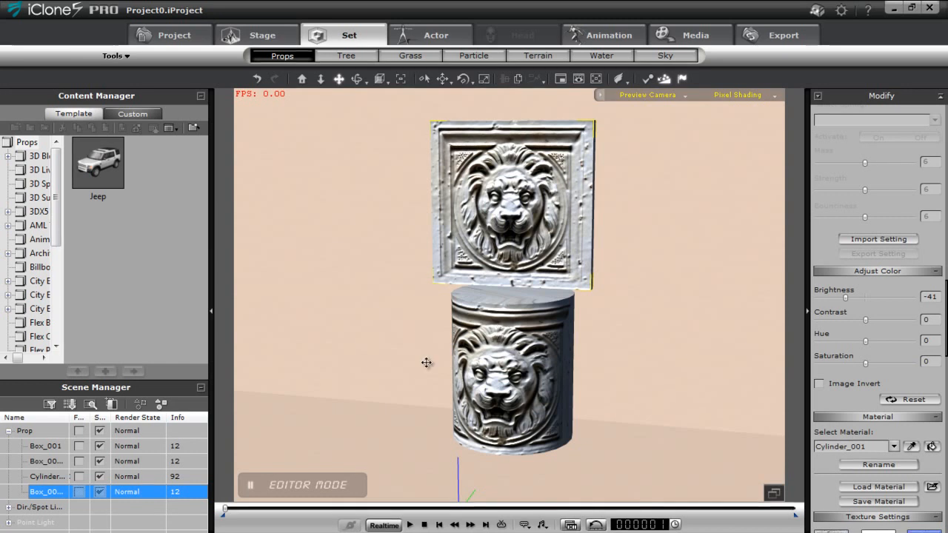
- Select the lion-head cylinder and examine it and the panel above from closer and farther viewpoints
{"action": "left_click", "coordinate": [509, 323]}
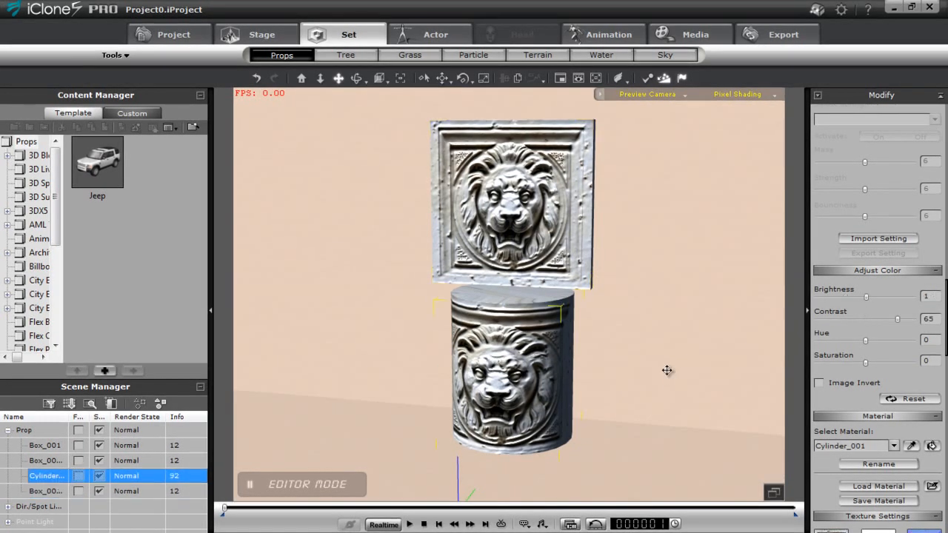
{"action": "key", "text": "e"}
{"action": "left_click_drag", "start_coordinate": [536, 295], "coordinate": [516, 300]}
{"action": "key", "text": "x"}
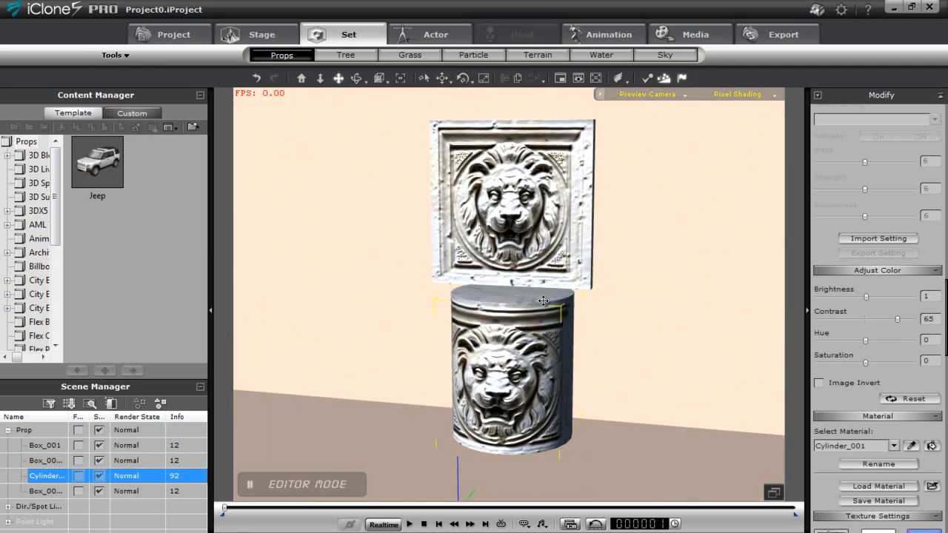
{"action": "left_click_drag", "start_coordinate": [611, 310], "coordinate": [650, 415]}
{"action": "left_click_drag", "start_coordinate": [706, 430], "coordinate": [558, 366]}
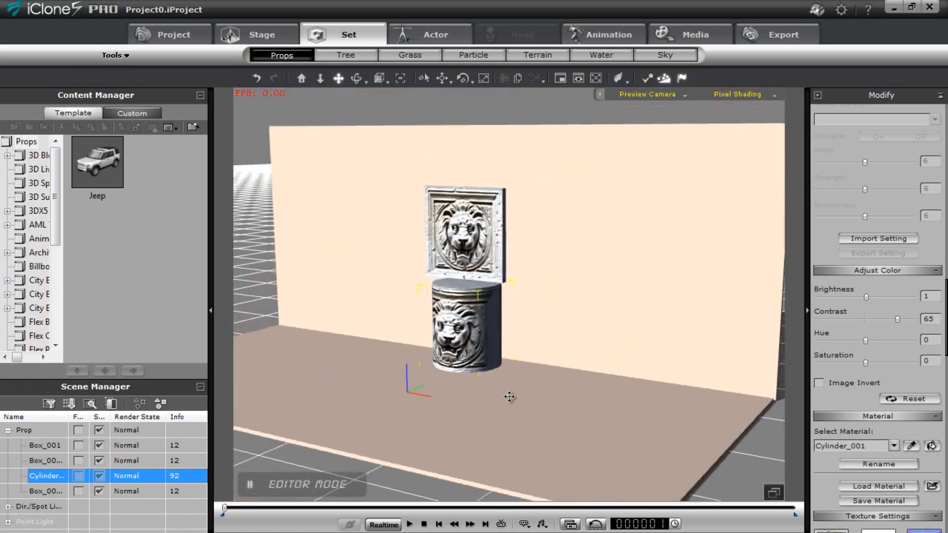
{"action": "left_click_drag", "start_coordinate": [563, 408], "coordinate": [593, 389]}
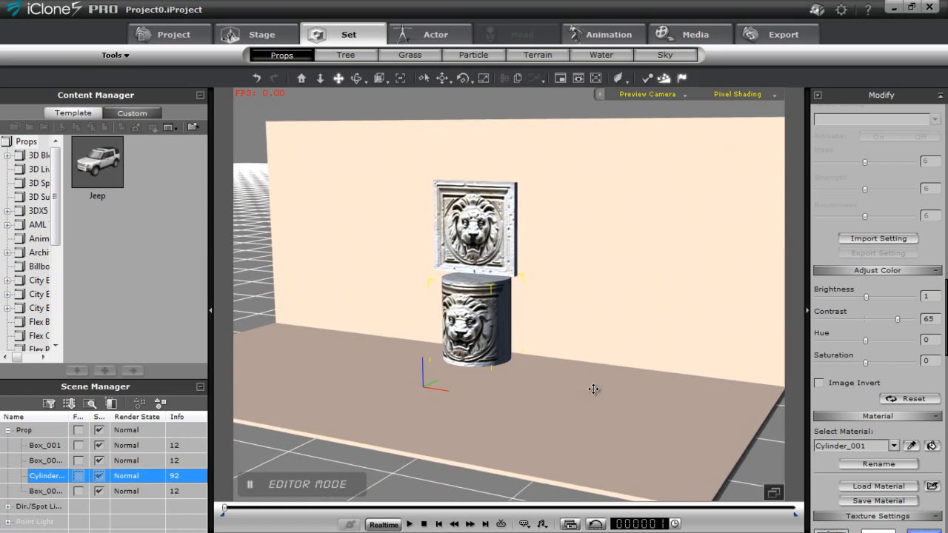
- Switch to Substance Player and reload the Bitmap2Material_2 substance so its bitmap inputs are empty
{"action": "key", "text": "alt+Tab"}
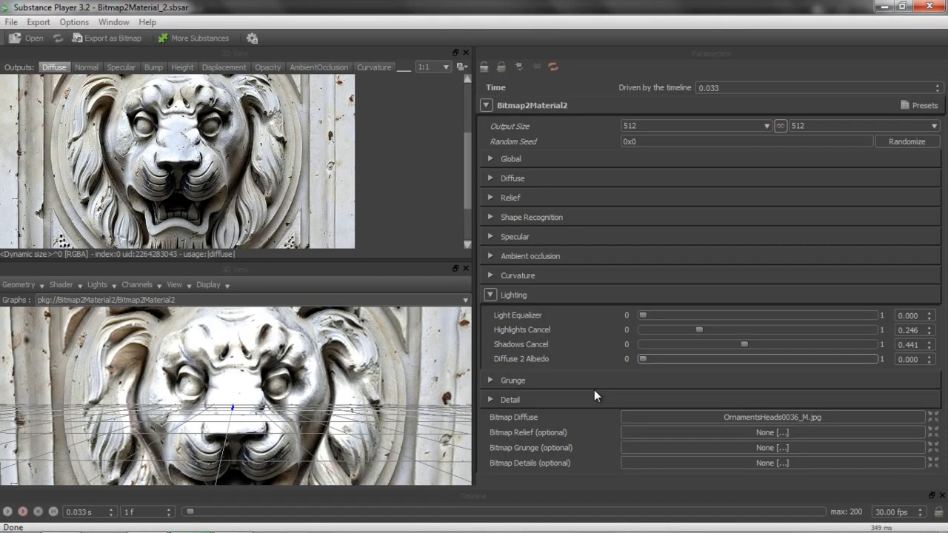
{"action": "key", "text": "alt+Tab"}
{"action": "key", "text": "alt+Tab"}
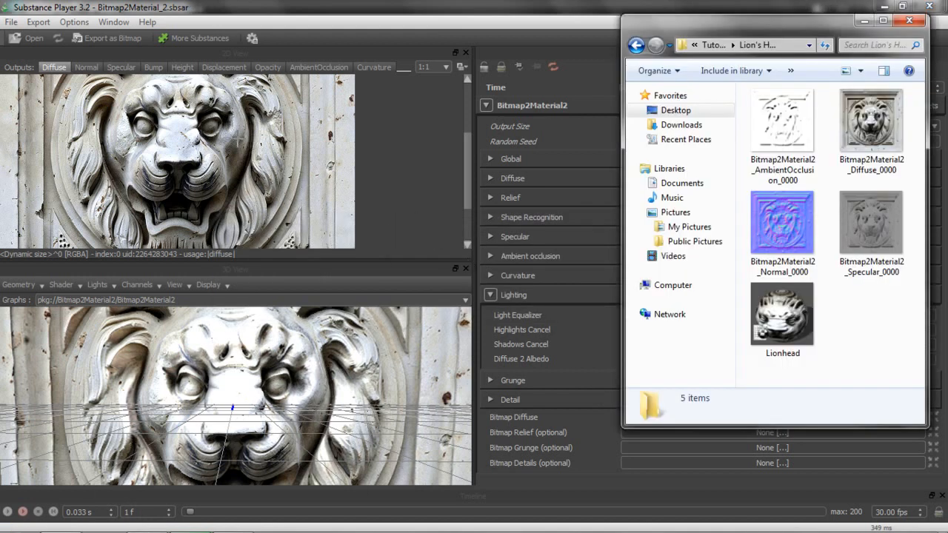
{"action": "left_click", "coordinate": [11, 22]}
{"action": "left_click", "coordinate": [37, 80]}
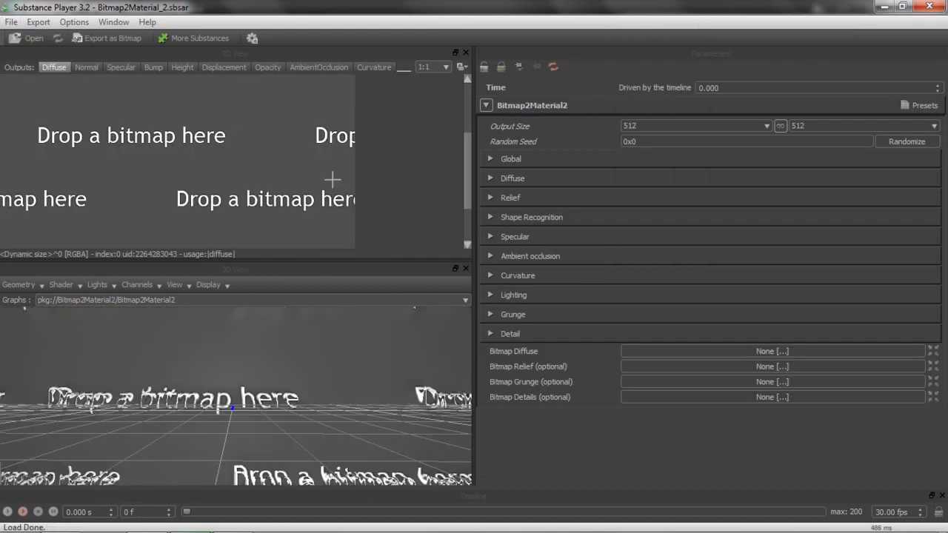
- Switch to the file window showing the Lion's Head images and go up to its parent Tutorial folder
{"action": "key", "text": "alt+Tab"}
{"action": "key", "text": "alt+Tab"}
{"action": "key", "text": "alt+Tab"}
{"action": "key", "text": "alt+Tab"}
{"action": "key", "text": "alt+Tab"}
{"action": "key", "text": "alt+Tab"}
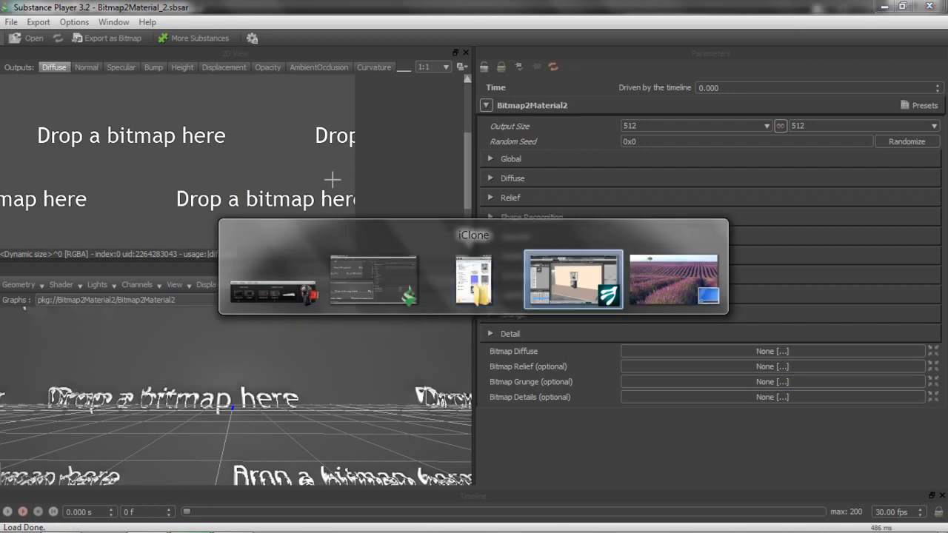
{"action": "key", "text": "alt+Tab"}
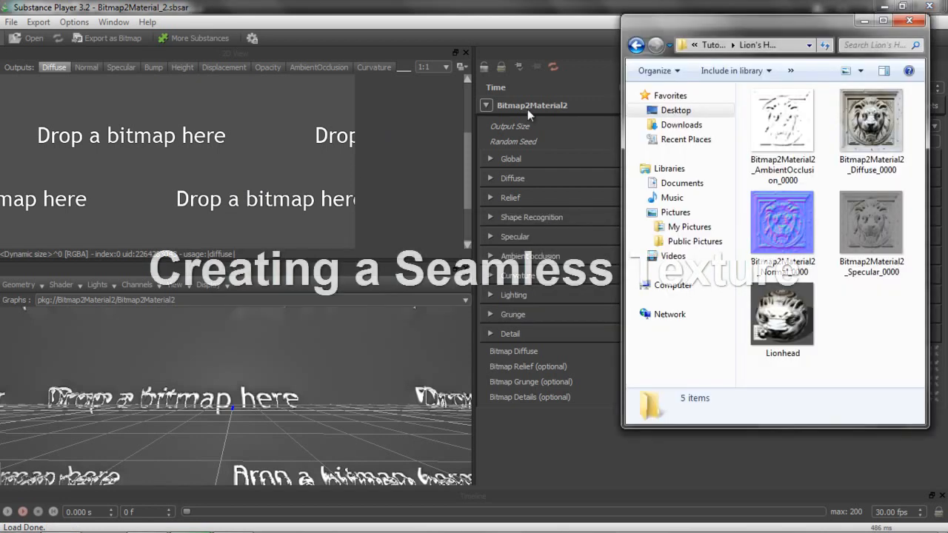
{"action": "left_click", "coordinate": [713, 45]}
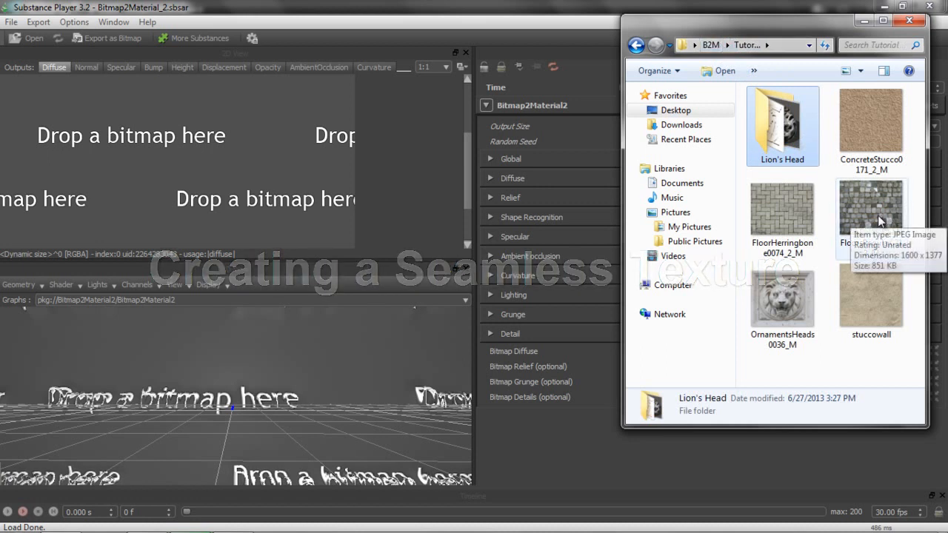
- Load FloorsRegular0212_M as the diffuse bitmap in Substance Player and preview its normal output before returning to the diffuse output
{"action": "left_click_drag", "start_coordinate": [881, 210], "coordinate": [252, 169]}
{"action": "left_click", "coordinate": [299, 180]}
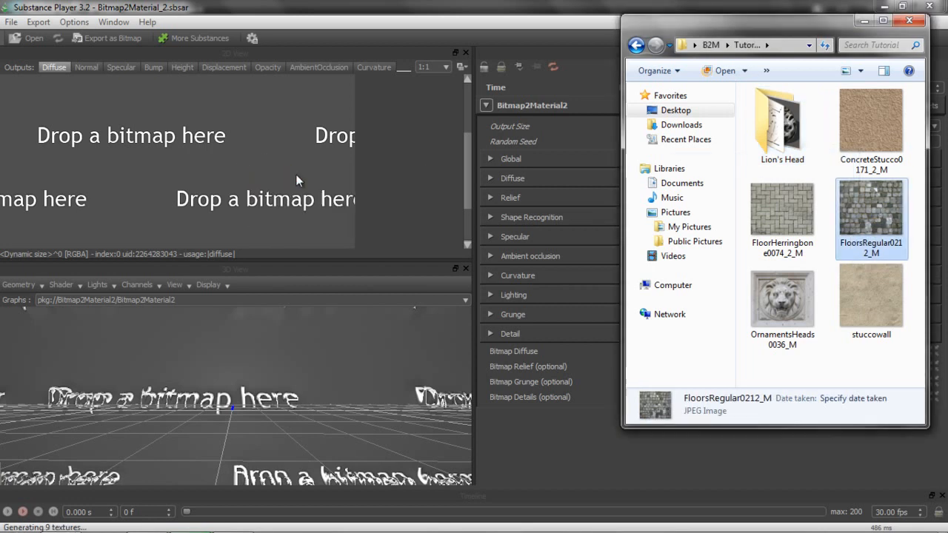
{"action": "left_click", "coordinate": [597, 11]}
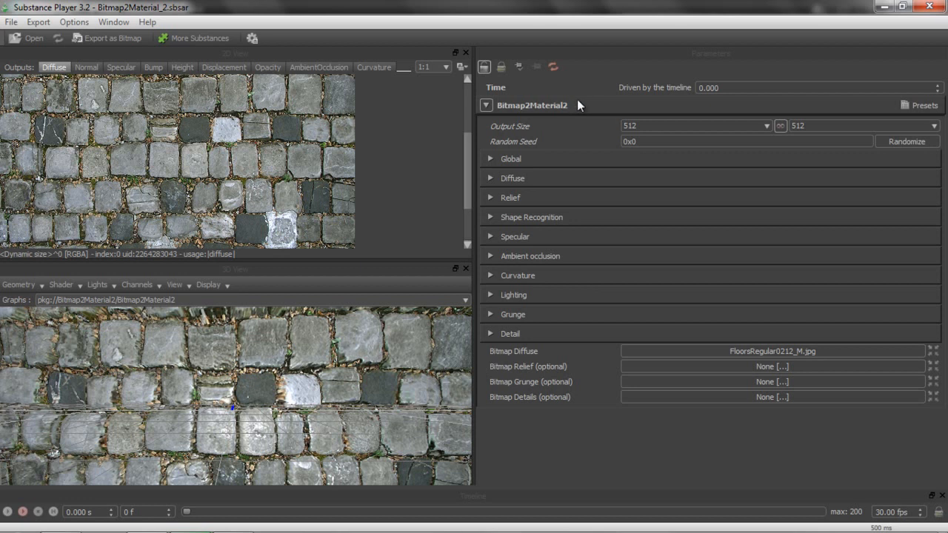
{"action": "left_click", "coordinate": [89, 67]}
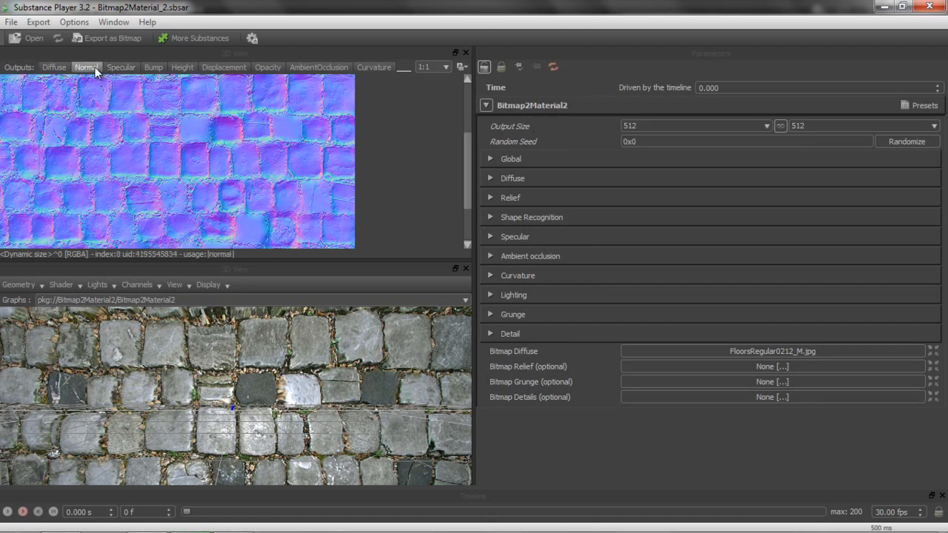
{"action": "left_click", "coordinate": [54, 68]}
- Expand the Global parameters, show the 3D view's shader parameters and set the shader Tiling to 6.432
{"action": "left_click", "coordinate": [493, 159]}
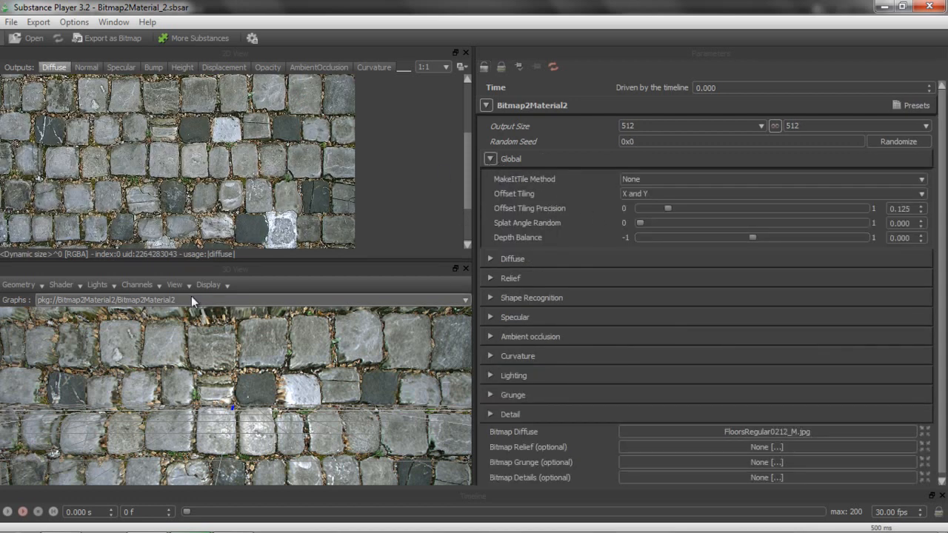
{"action": "left_click_drag", "start_coordinate": [476, 378], "coordinate": [502, 384]}
{"action": "left_click", "coordinate": [73, 283]}
{"action": "left_click", "coordinate": [91, 285]}
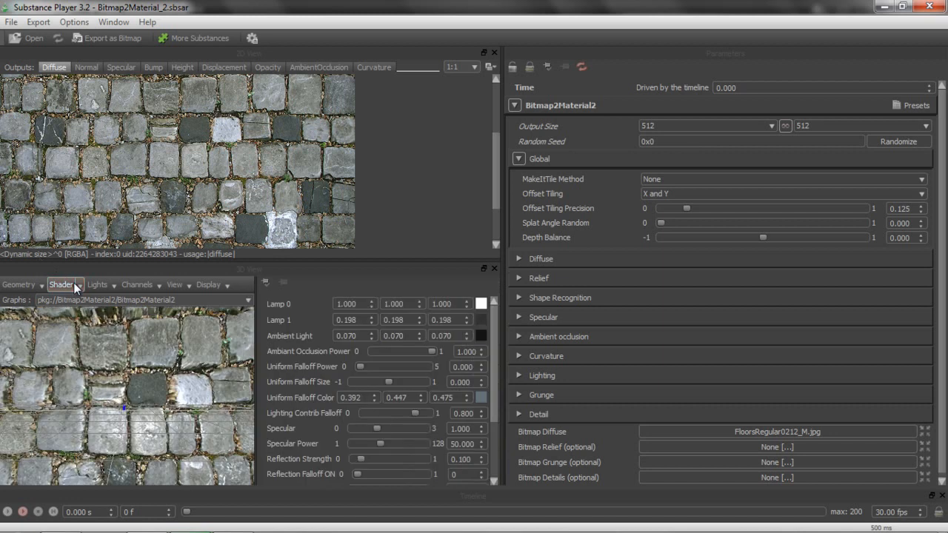
{"action": "scroll", "coordinate": [494, 376], "scroll_direction": "down", "scroll_amount": 3}
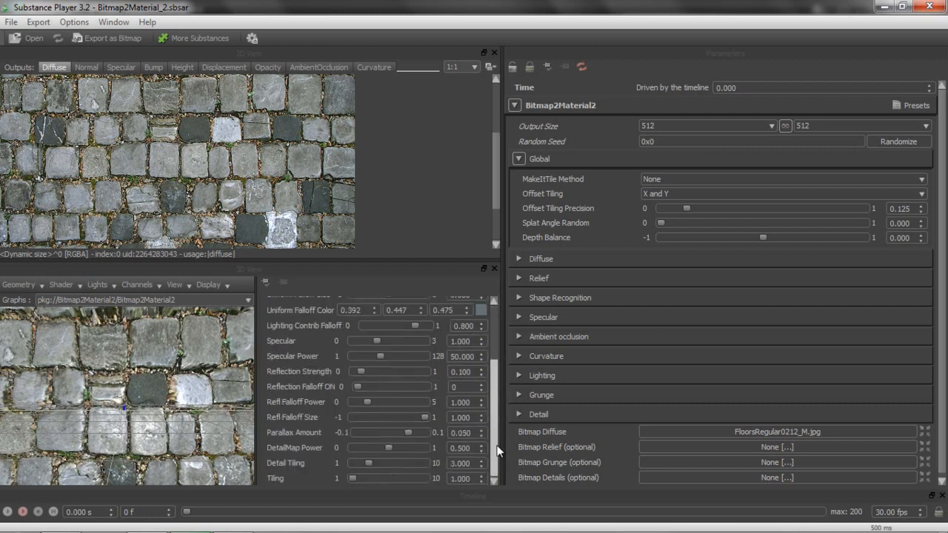
{"action": "left_click", "coordinate": [81, 285]}
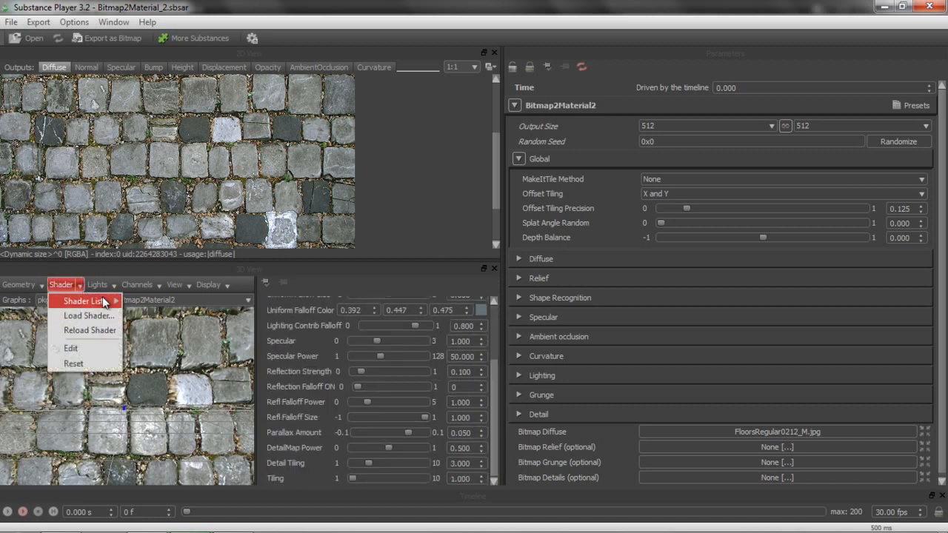
{"action": "mouse_move", "coordinate": [96, 302]}
{"action": "left_click", "coordinate": [168, 348]}
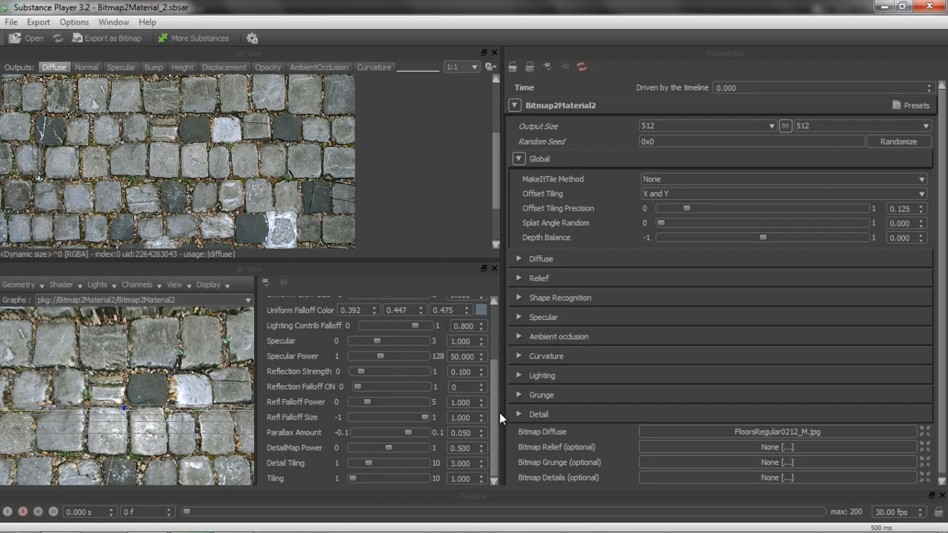
{"action": "left_click_drag", "start_coordinate": [346, 478], "coordinate": [395, 484]}
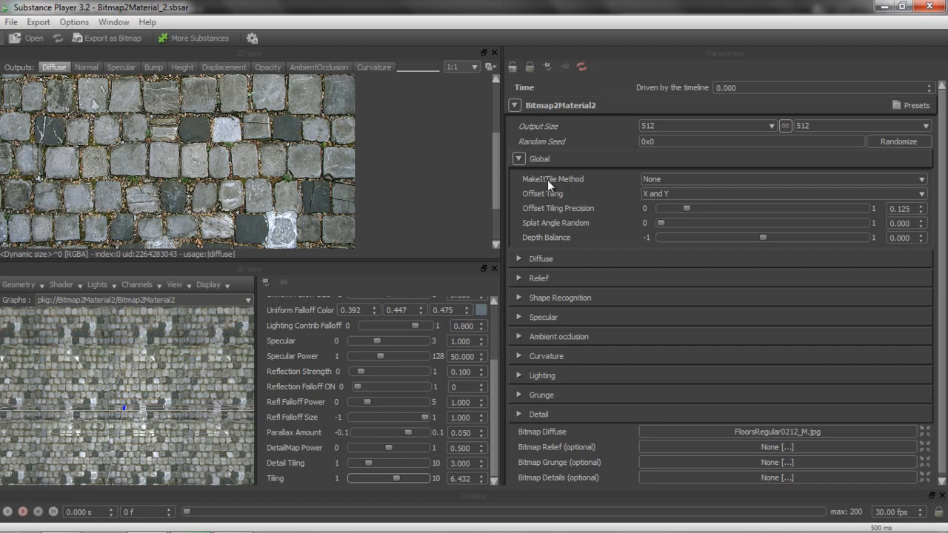
- Set the MakeItTile Method to Offset with an Offset Tiling Precision of 0.118
{"action": "left_click", "coordinate": [655, 179]}
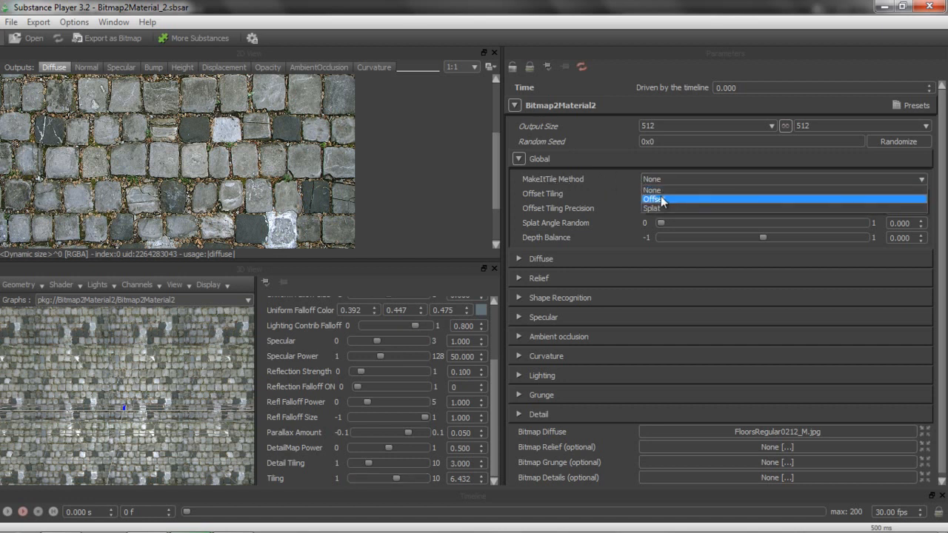
{"action": "left_click", "coordinate": [660, 199]}
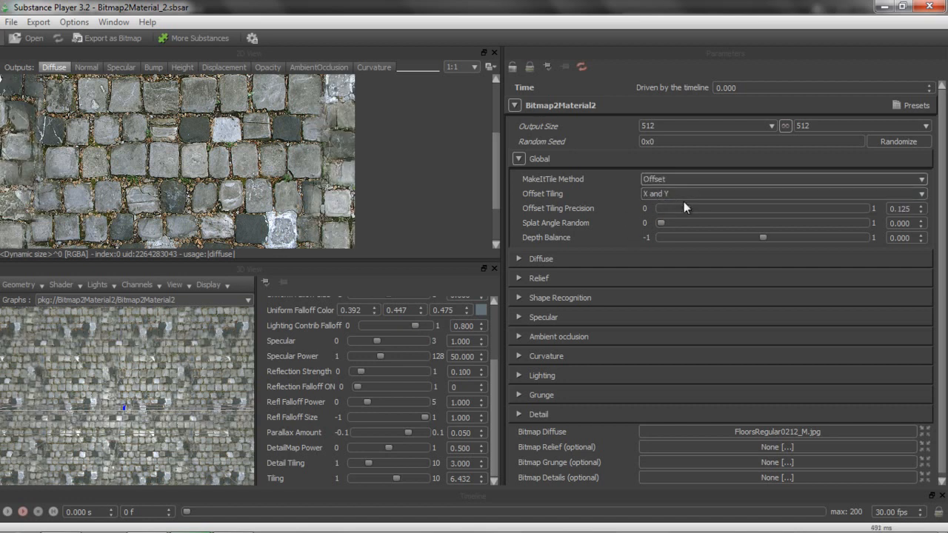
{"action": "left_click_drag", "start_coordinate": [686, 209], "coordinate": [749, 226]}
{"action": "mouse_move", "coordinate": [691, 232]}
{"action": "left_mouse_down"}
{"action": "mouse_move", "coordinate": [675, 235]}
{"action": "mouse_move", "coordinate": [684, 236]}
{"action": "left_mouse_up"}
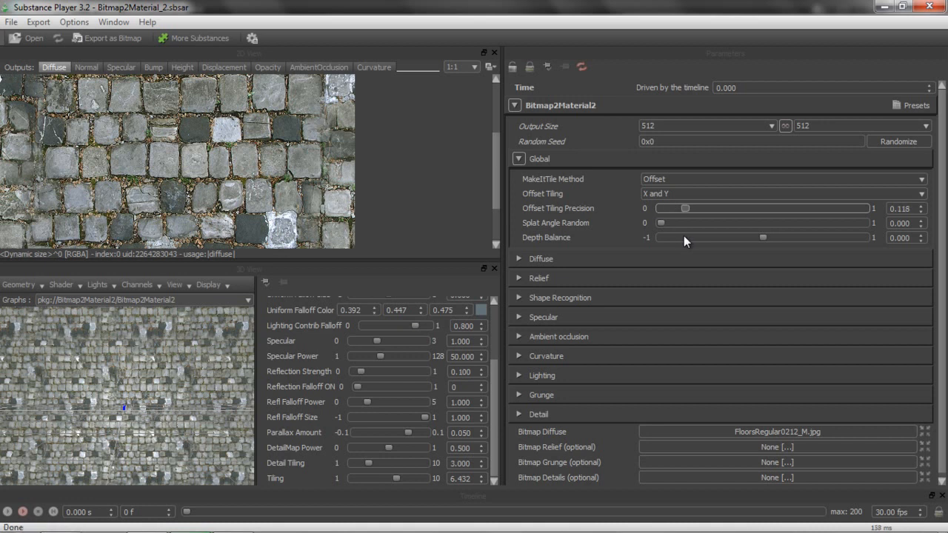
- Change the MakeItTile Method to Splat, keeping Splat Angle Random at 0, and set Depth Balance to -0.037
{"action": "left_click", "coordinate": [688, 179]}
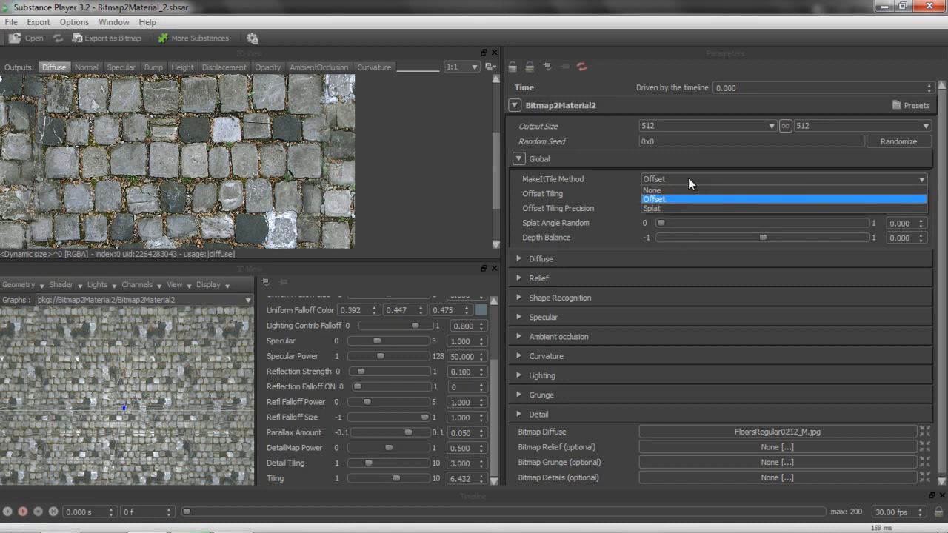
{"action": "left_click", "coordinate": [666, 208]}
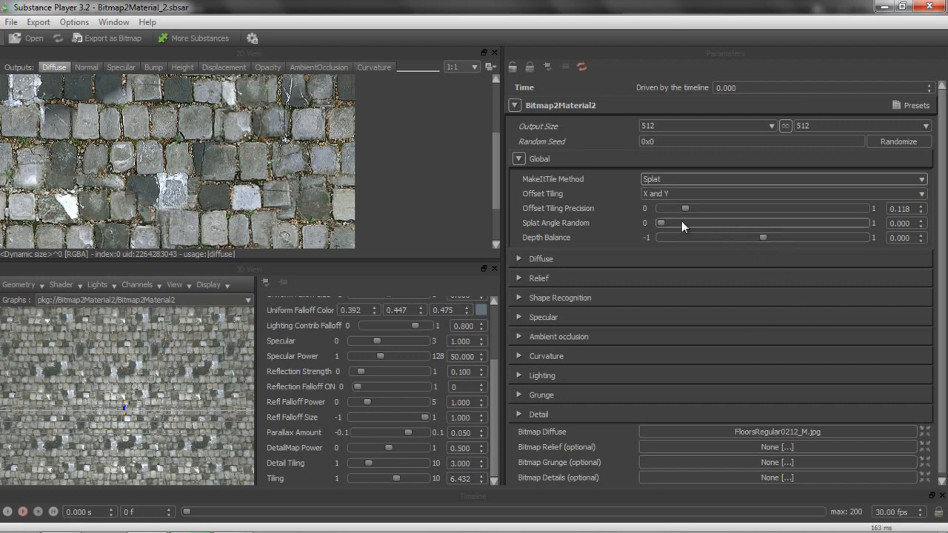
{"action": "mouse_move", "coordinate": [663, 223]}
{"action": "left_mouse_down"}
{"action": "mouse_move", "coordinate": [813, 213]}
{"action": "mouse_move", "coordinate": [651, 228]}
{"action": "left_mouse_up"}
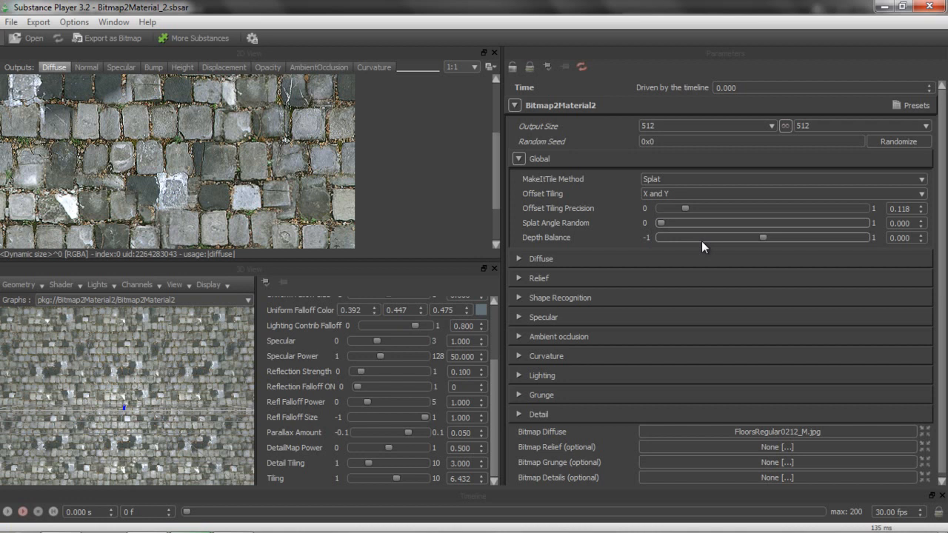
{"action": "mouse_move", "coordinate": [763, 238]}
{"action": "left_mouse_down"}
{"action": "mouse_move", "coordinate": [820, 236]}
{"action": "mouse_move", "coordinate": [788, 245]}
{"action": "mouse_move", "coordinate": [767, 238]}
{"action": "mouse_move", "coordinate": [803, 243]}
{"action": "mouse_move", "coordinate": [616, 238]}
{"action": "mouse_move", "coordinate": [886, 242]}
{"action": "mouse_move", "coordinate": [758, 250]}
{"action": "left_mouse_up"}
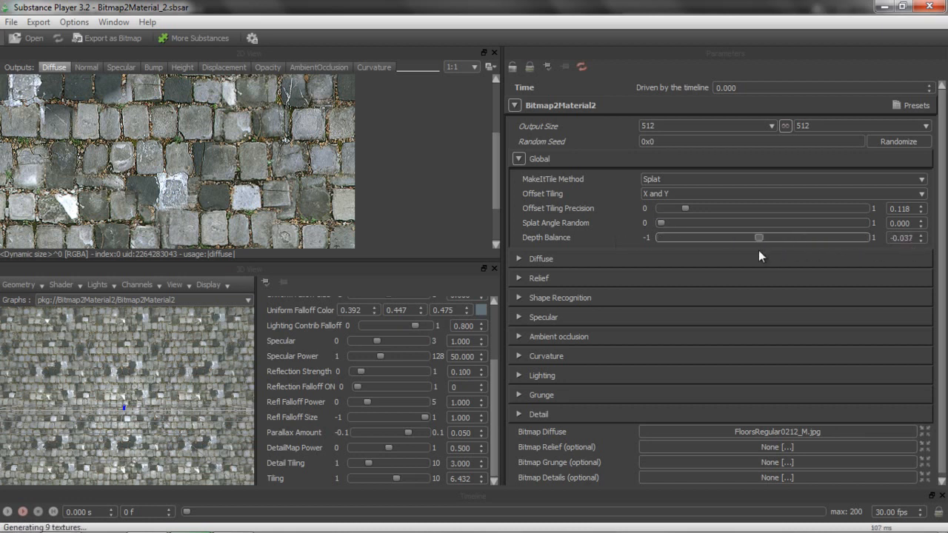
- Collapse the Global parameters and set the shader Tiling to 1 for the 3D preview
{"action": "left_click", "coordinate": [519, 158]}
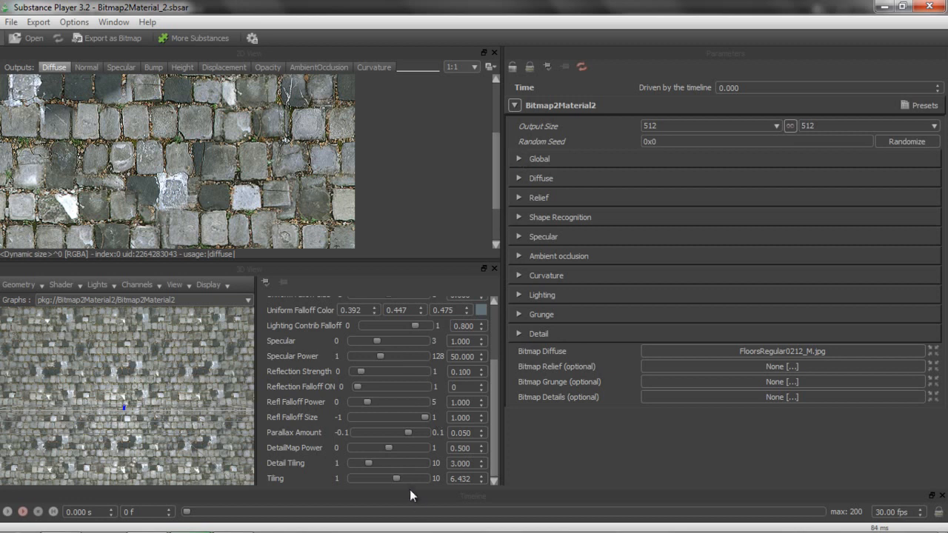
{"action": "left_click_drag", "start_coordinate": [396, 479], "coordinate": [338, 480]}
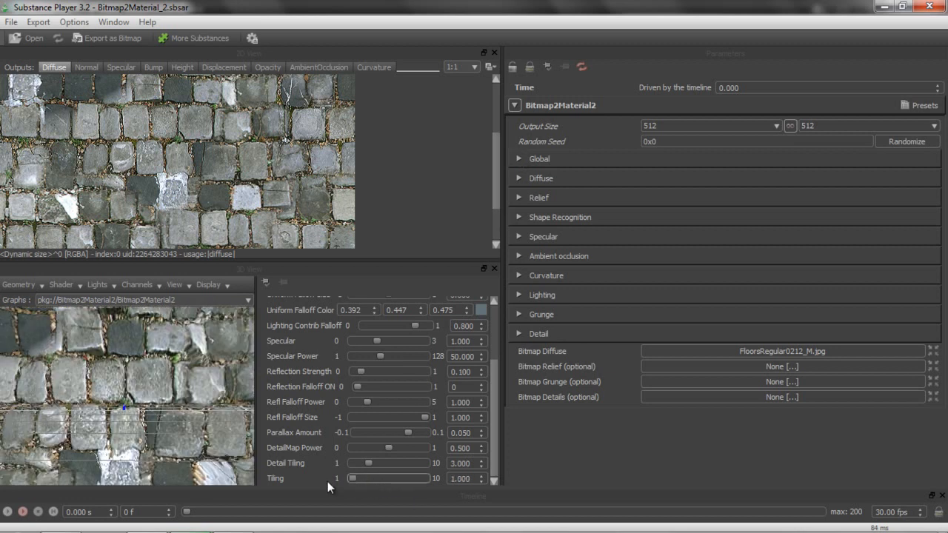
{"action": "scroll", "coordinate": [152, 379], "scroll_direction": "down", "scroll_amount": 5}
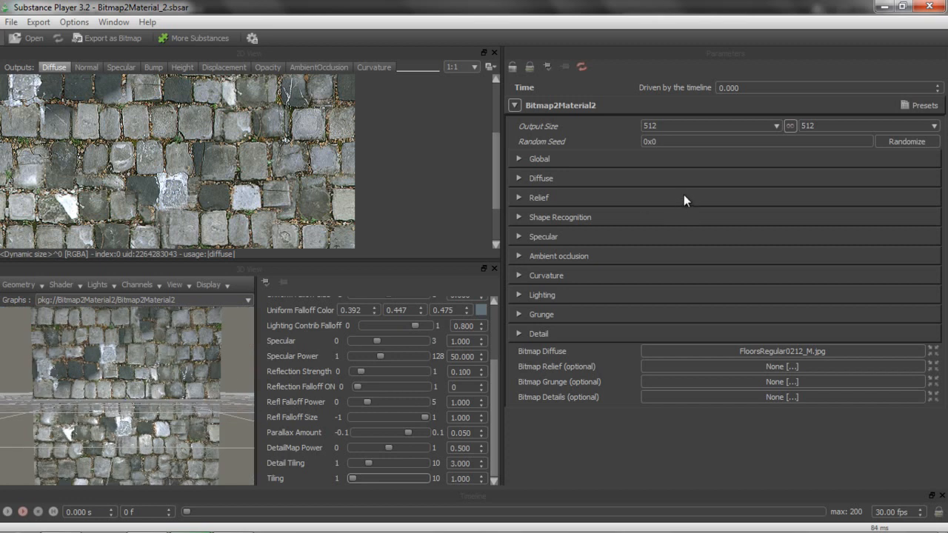
- Show the Relief parameters and the normal output, and hide the shader parameters to widen the 3D preview
{"action": "left_click", "coordinate": [520, 198]}
{"action": "left_click", "coordinate": [86, 67]}
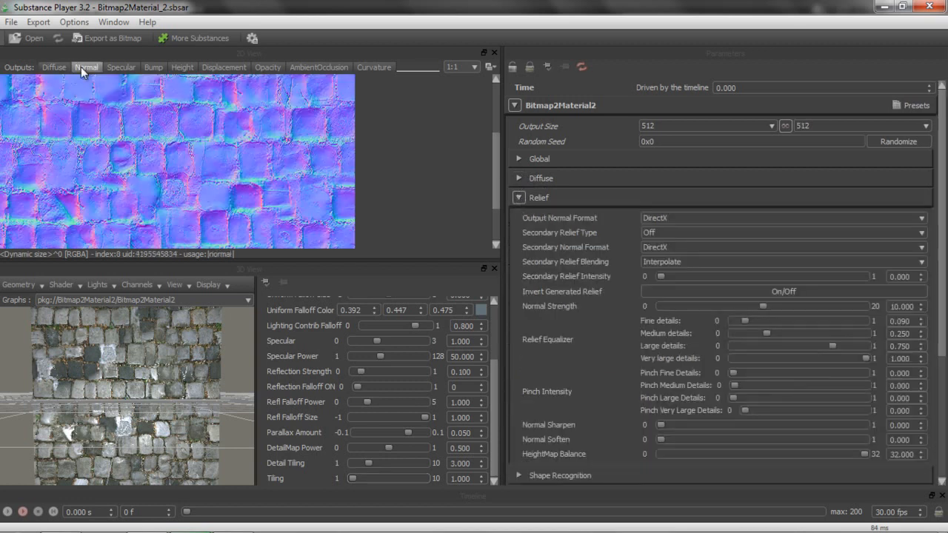
{"action": "scroll", "coordinate": [219, 391], "scroll_direction": "up", "scroll_amount": 4}
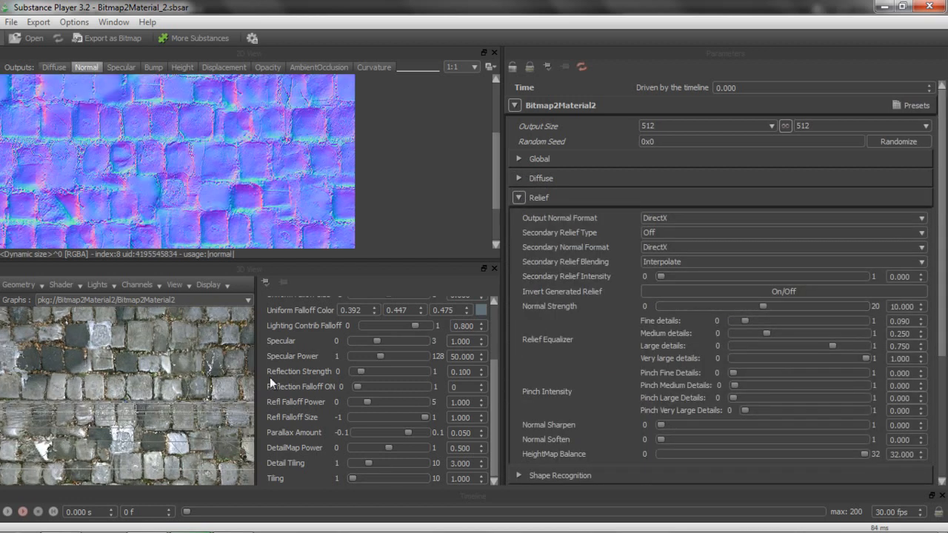
{"action": "left_click_drag", "start_coordinate": [255, 380], "coordinate": [496, 380]}
{"action": "scroll", "coordinate": [383, 389], "scroll_direction": "up", "scroll_amount": 3}
{"action": "scroll", "coordinate": [381, 388], "scroll_direction": "down", "scroll_amount": 1}
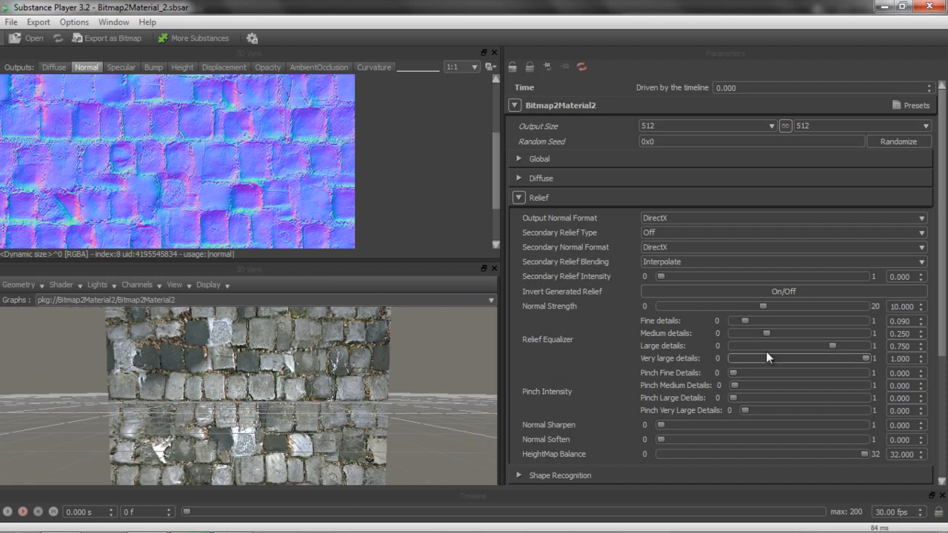
- Set the Relief Equalizer's medium details to 0.472 and large details to 1, and Normal Soften to 0.376
{"action": "left_click_drag", "start_coordinate": [766, 332], "coordinate": [875, 356]}
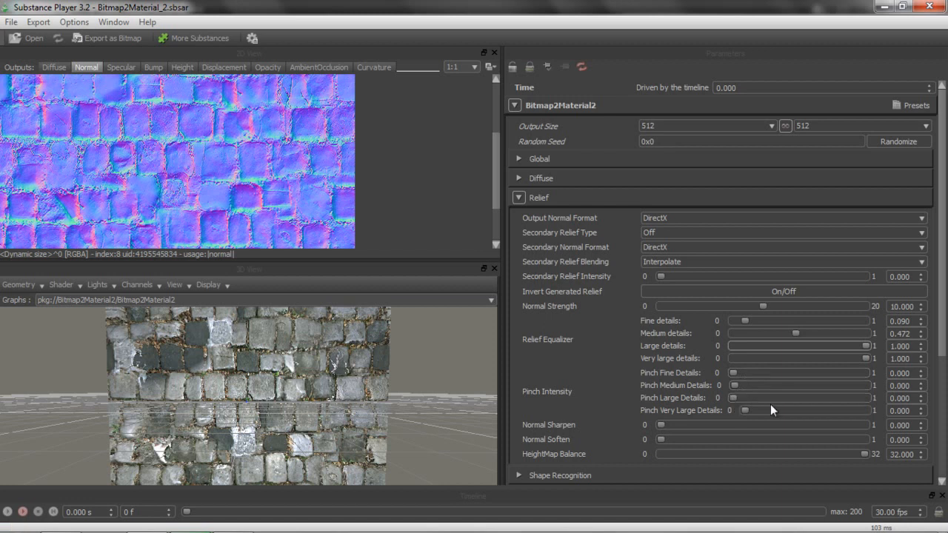
{"action": "left_click", "coordinate": [662, 440]}
{"action": "left_click_drag", "start_coordinate": [689, 437], "coordinate": [723, 443]}
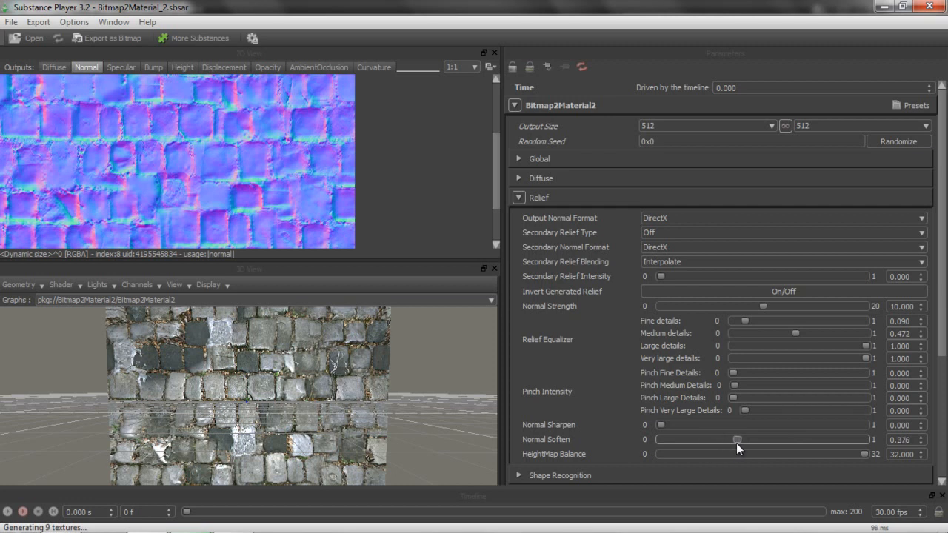
{"action": "mouse_move", "coordinate": [299, 384]}
{"action": "left_mouse_down"}
{"action": "mouse_move", "coordinate": [309, 369]}
{"action": "mouse_move", "coordinate": [268, 381]}
{"action": "mouse_move", "coordinate": [333, 392]}
{"action": "mouse_move", "coordinate": [358, 382]}
{"action": "mouse_move", "coordinate": [263, 410]}
{"action": "mouse_move", "coordinate": [276, 398]}
{"action": "mouse_move", "coordinate": [329, 419]}
{"action": "mouse_move", "coordinate": [328, 367]}
{"action": "mouse_move", "coordinate": [314, 392]}
{"action": "left_mouse_up"}
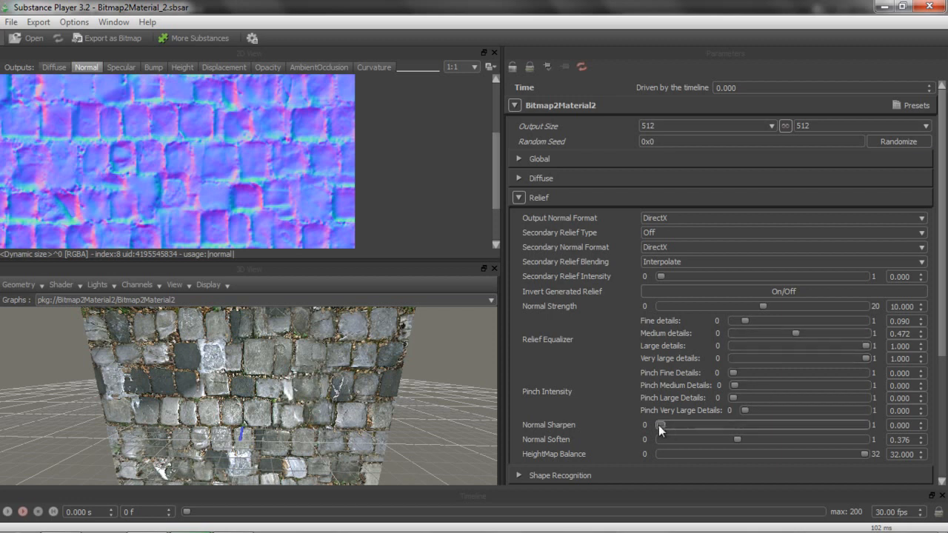
- Collapse the Relief parameters, expand Shape Recognition and set its Recognition Intensity to 0.756
{"action": "left_click", "coordinate": [519, 198]}
{"action": "left_click", "coordinate": [518, 216]}
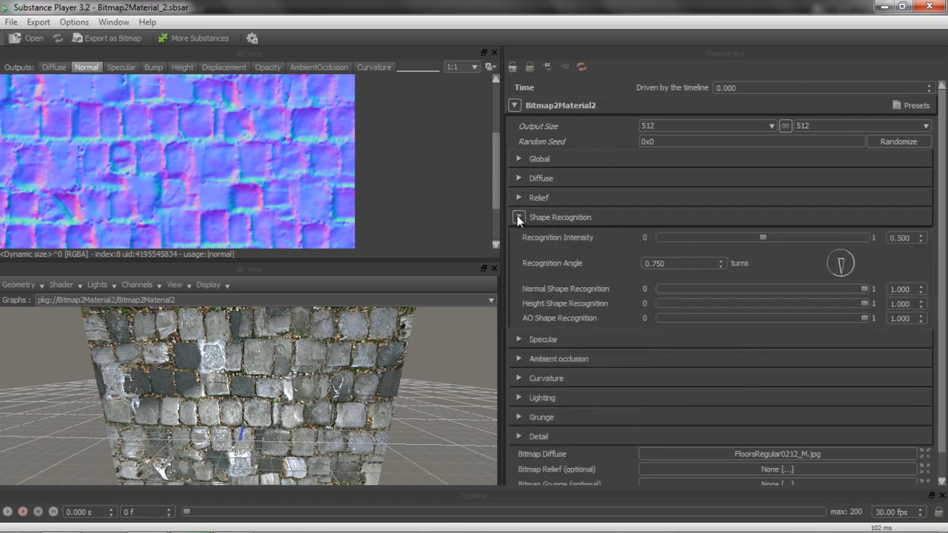
{"action": "left_click_drag", "start_coordinate": [765, 237], "coordinate": [815, 263]}
{"action": "left_click_drag", "start_coordinate": [263, 371], "coordinate": [307, 381]}
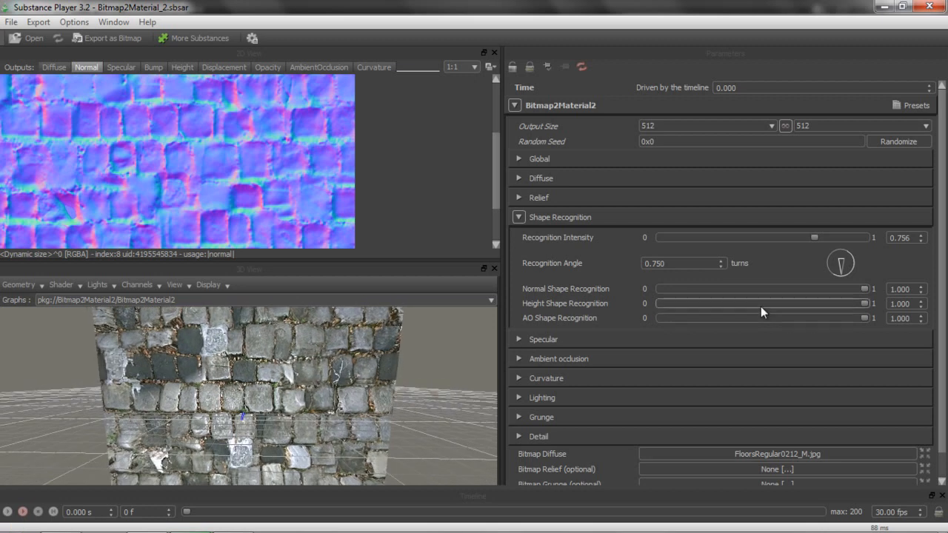
- Set the Recognition Angle to 0.572 turns, keep Normal and Height Shape Recognition at 1, and collapse the Shape Recognition parameters
{"action": "left_click_drag", "start_coordinate": [841, 273], "coordinate": [905, 297]}
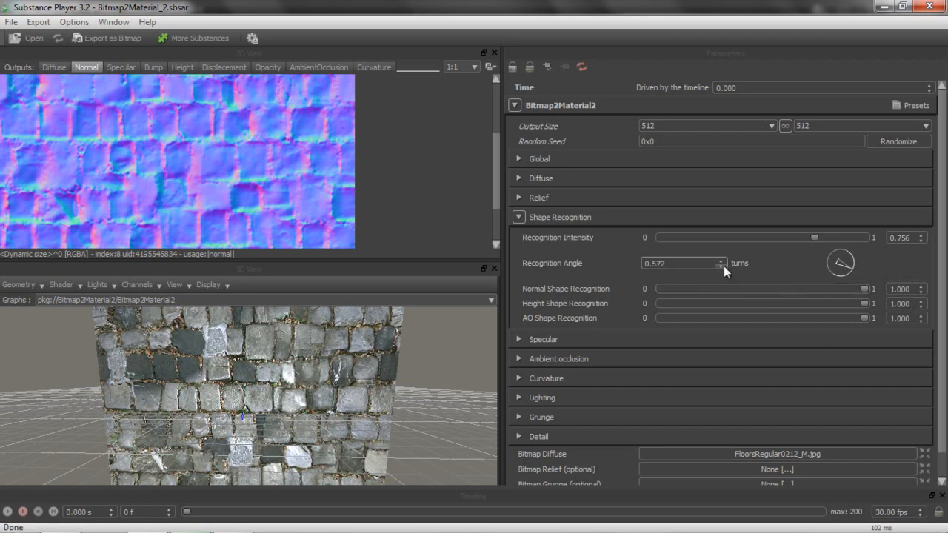
{"action": "left_click_drag", "start_coordinate": [864, 289], "coordinate": [900, 302]}
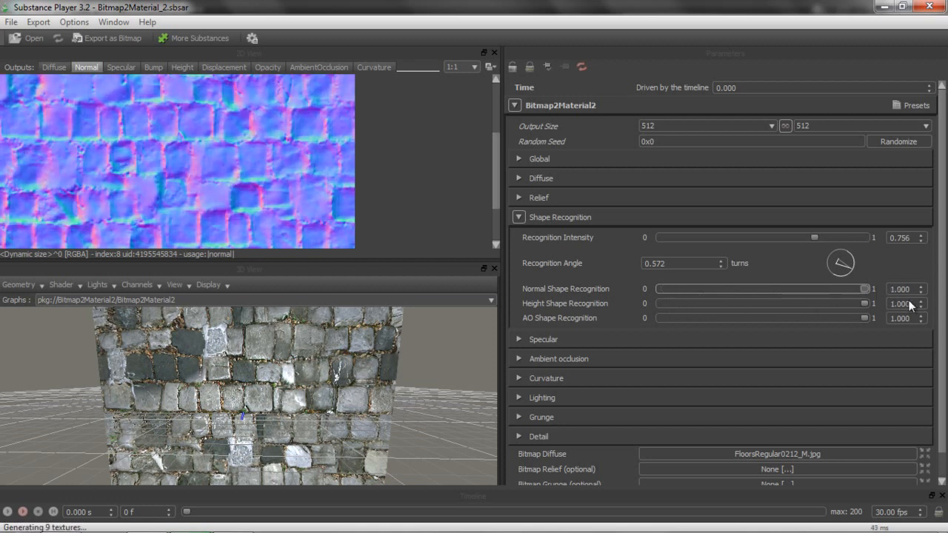
{"action": "scroll", "coordinate": [306, 373], "scroll_direction": "up", "scroll_amount": 2}
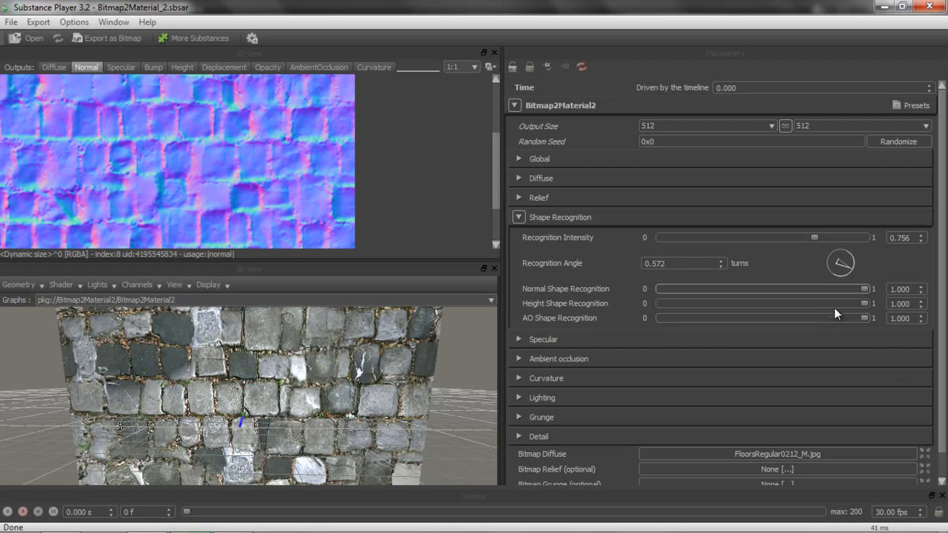
{"action": "left_click_drag", "start_coordinate": [865, 304], "coordinate": [897, 301]}
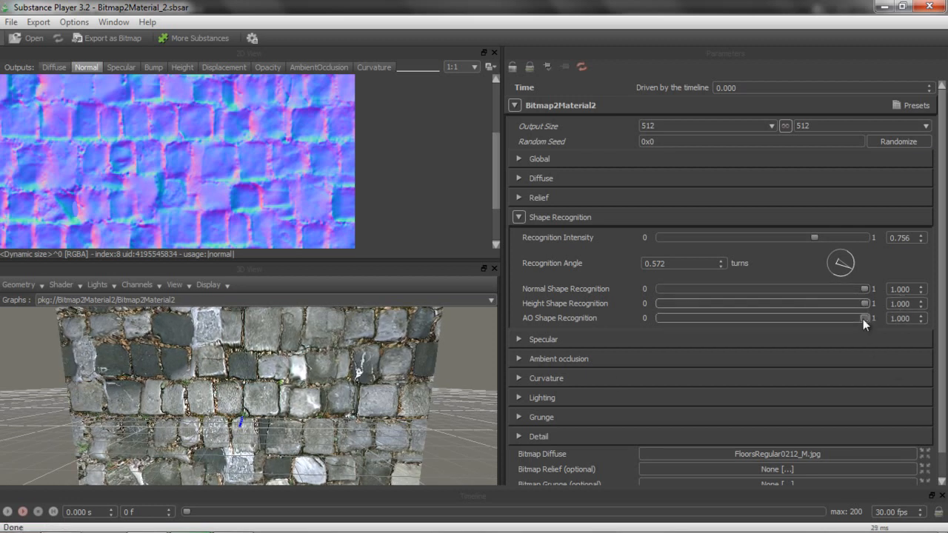
{"action": "left_click", "coordinate": [518, 218]}
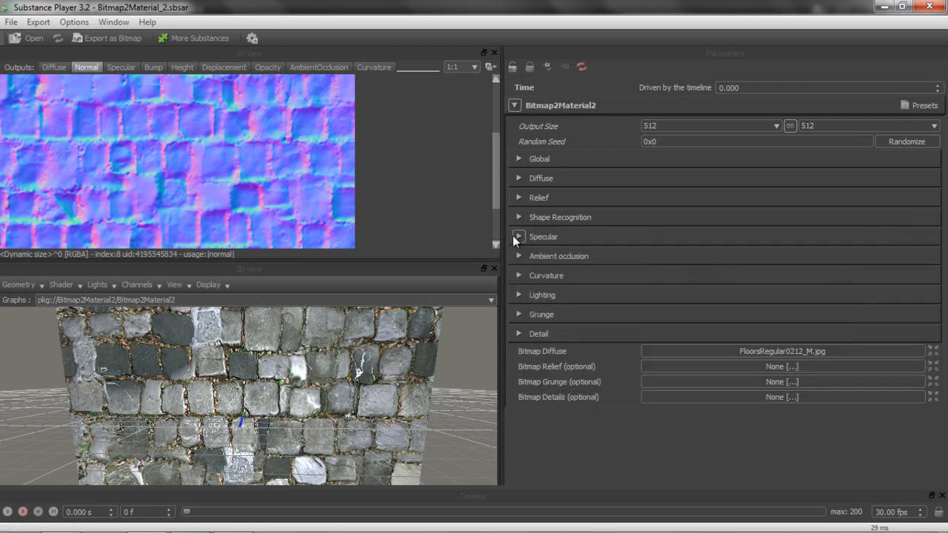
- Show the specular output and set Specular Diffuse Influence to 0.715, Specular Saturation to 0.502 and Specular Sharpen to 0.329
{"action": "left_click", "coordinate": [517, 237]}
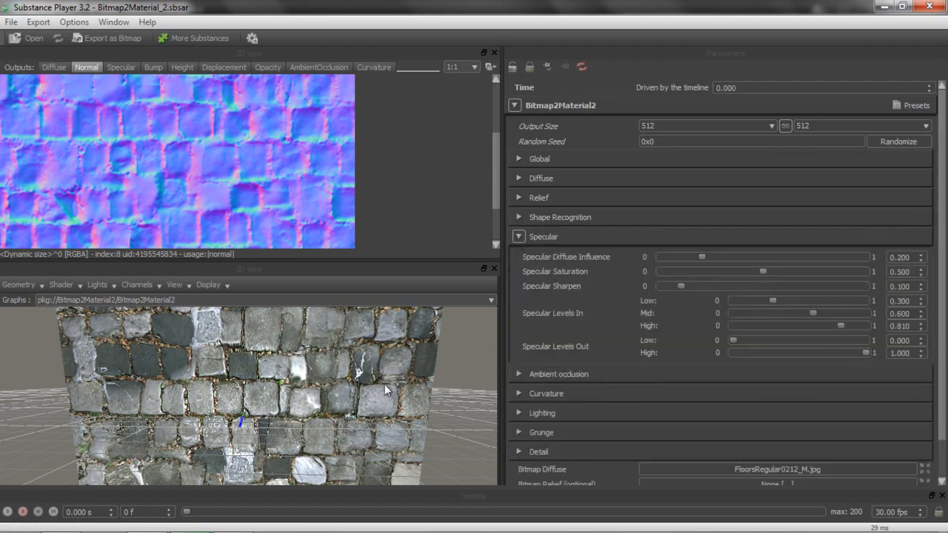
{"action": "left_click_drag", "start_coordinate": [372, 375], "coordinate": [396, 372]}
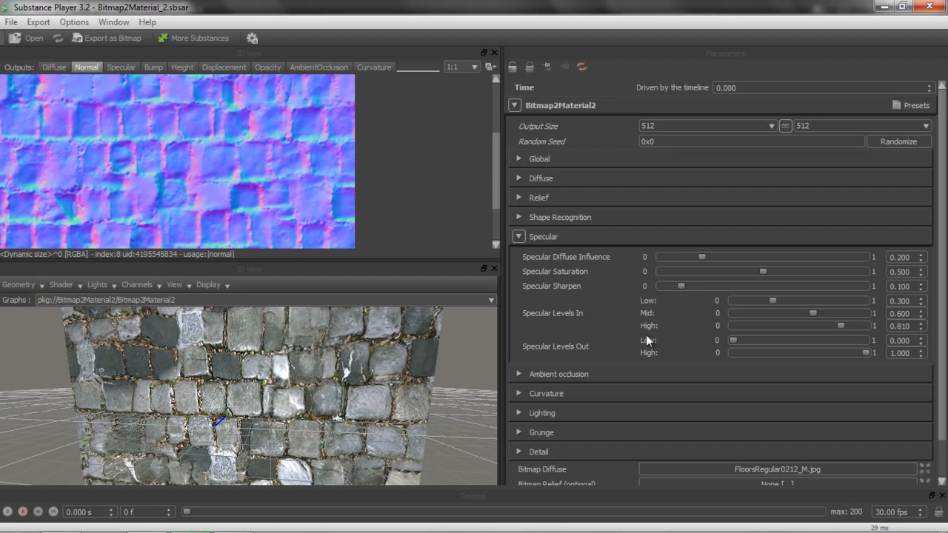
{"action": "left_click_drag", "start_coordinate": [703, 256], "coordinate": [807, 271]}
{"action": "left_click", "coordinate": [125, 70]}
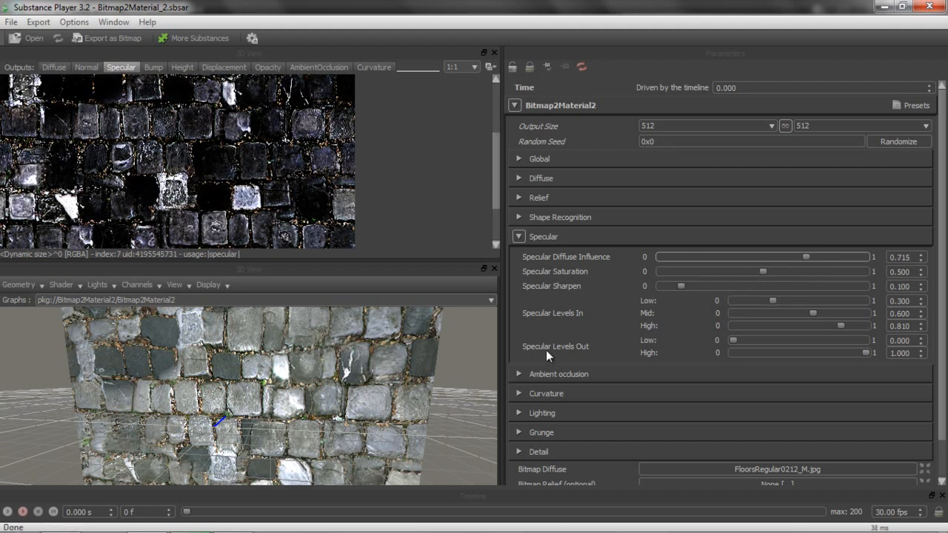
{"action": "left_click_drag", "start_coordinate": [769, 271], "coordinate": [763, 296]}
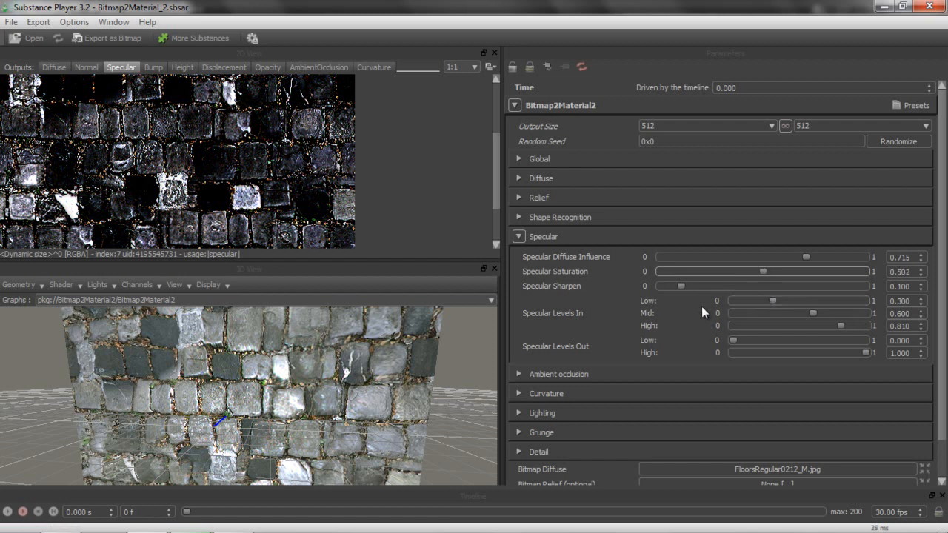
{"action": "left_click_drag", "start_coordinate": [681, 287], "coordinate": [727, 295]}
{"action": "left_click_drag", "start_coordinate": [385, 382], "coordinate": [362, 404]}
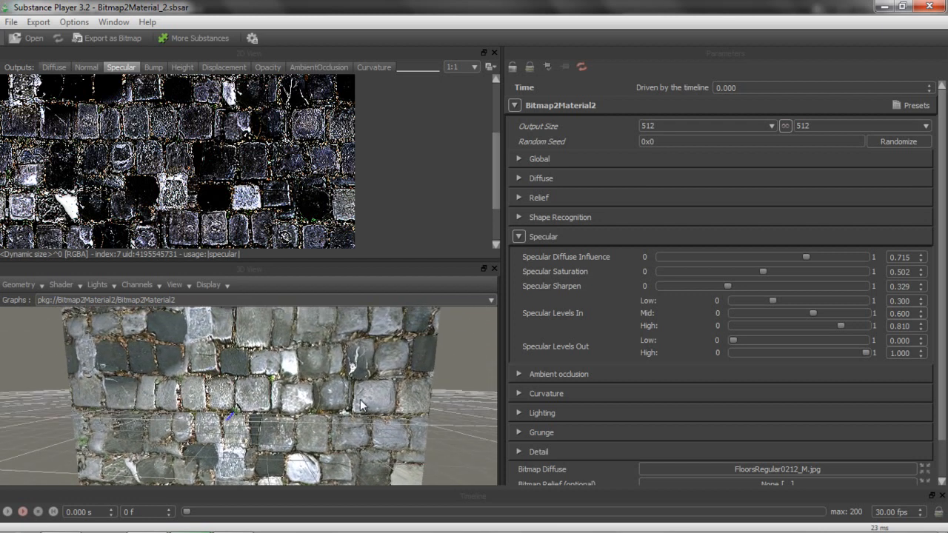
- Set Specular Levels In to low 0.089, mid 0.477 and high 0.762, and Specular Levels Out to low 0.173 and high 0.943
{"action": "left_click_drag", "start_coordinate": [775, 301], "coordinate": [748, 309]}
{"action": "left_click_drag", "start_coordinate": [815, 313], "coordinate": [835, 332]}
{"action": "left_click_drag", "start_coordinate": [745, 301], "coordinate": [795, 318]}
{"action": "left_click", "coordinate": [804, 315]}
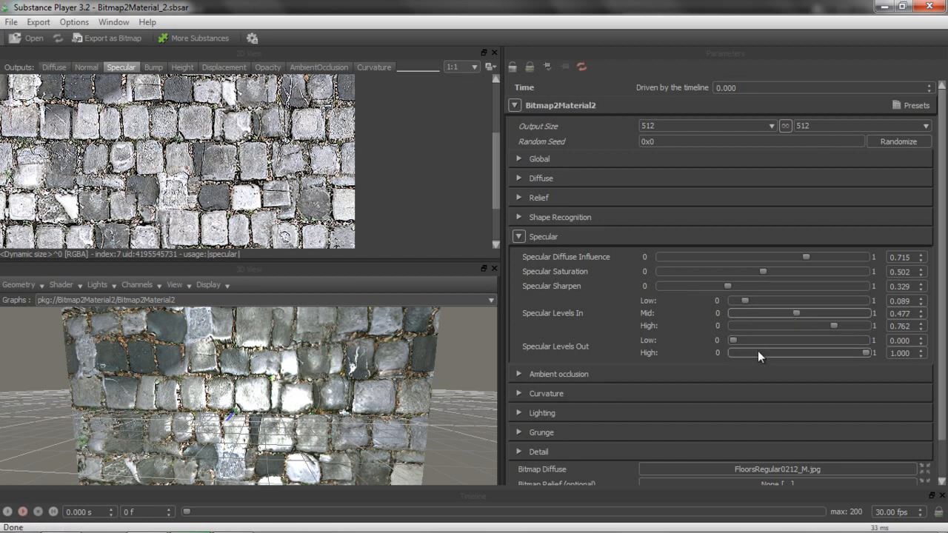
{"action": "left_click_drag", "start_coordinate": [737, 340], "coordinate": [756, 342]}
{"action": "mouse_move", "coordinate": [863, 351]}
{"action": "left_mouse_down"}
{"action": "mouse_move", "coordinate": [786, 362]}
{"action": "mouse_move", "coordinate": [859, 357]}
{"action": "left_mouse_up"}
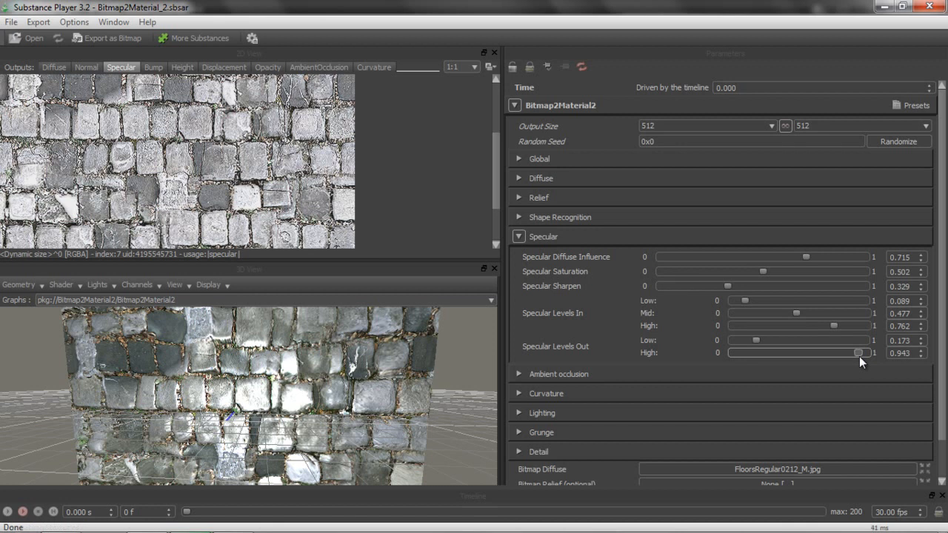
{"action": "left_click", "coordinate": [520, 236]}
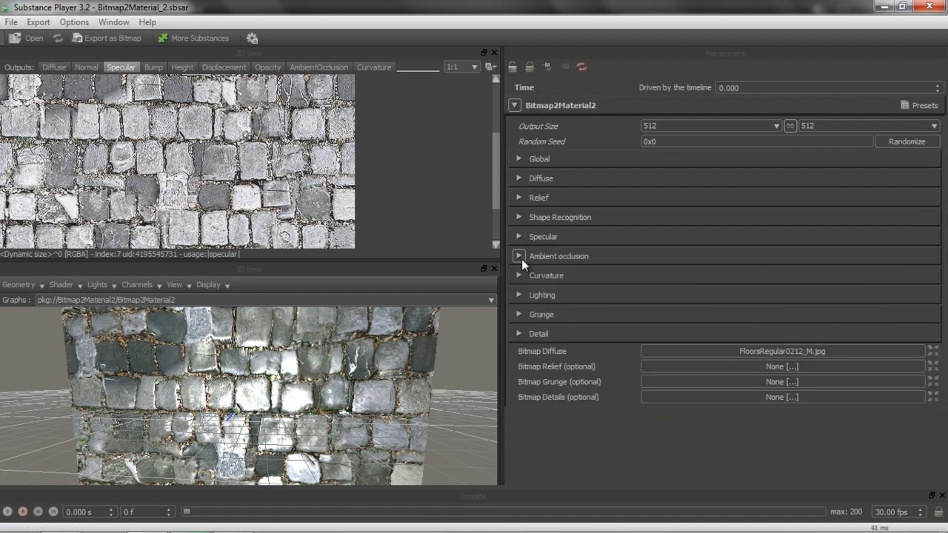
- In the Ambient occlusion parameters, set AO Multiply to 1, AO Light Strength to 0.271 and AO Light Distance to 0.590
{"action": "left_click", "coordinate": [518, 256]}
{"action": "left_click_drag", "start_coordinate": [658, 280], "coordinate": [871, 295]}
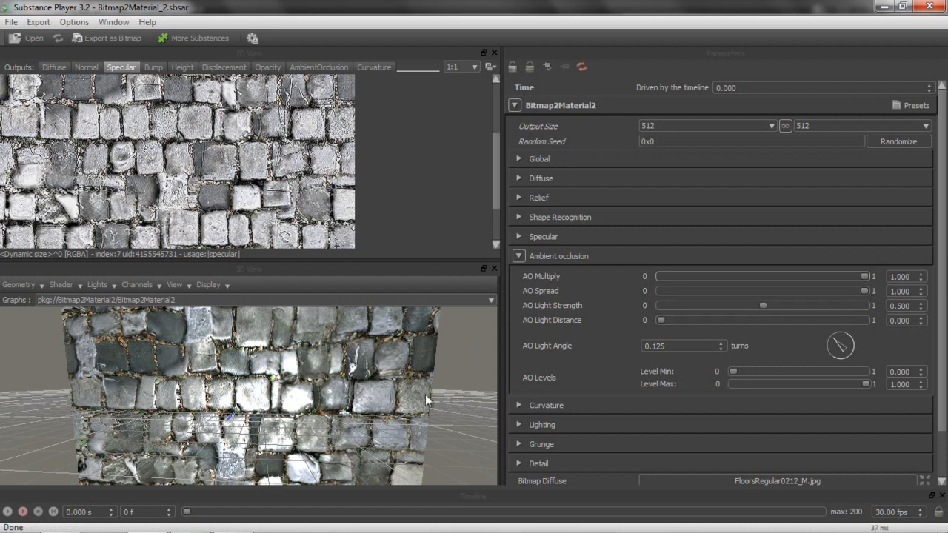
{"action": "mouse_move", "coordinate": [339, 443]}
{"action": "left_mouse_down"}
{"action": "mouse_move", "coordinate": [304, 453]}
{"action": "mouse_move", "coordinate": [287, 434]}
{"action": "mouse_move", "coordinate": [328, 452]}
{"action": "mouse_move", "coordinate": [334, 436]}
{"action": "left_mouse_up"}
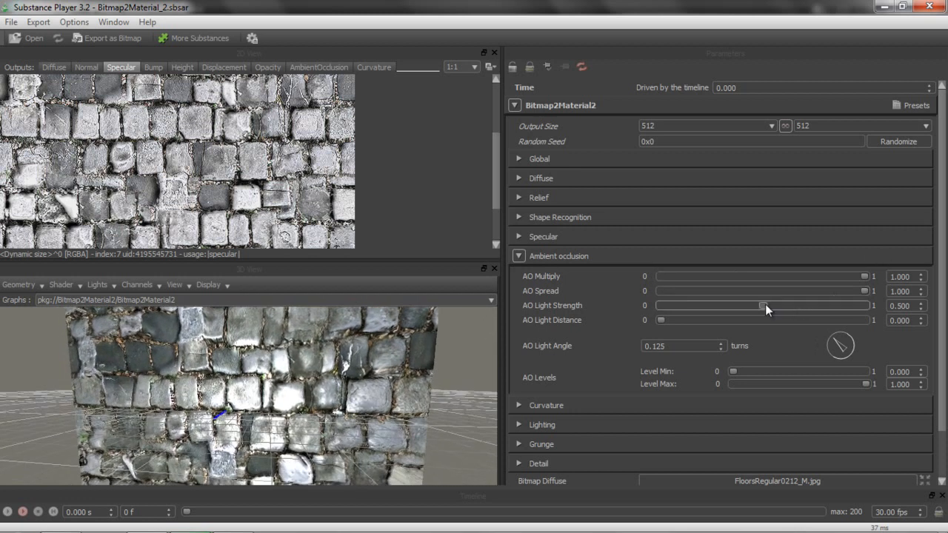
{"action": "left_click_drag", "start_coordinate": [766, 305], "coordinate": [713, 320]}
{"action": "left_click_drag", "start_coordinate": [855, 321], "coordinate": [780, 339]}
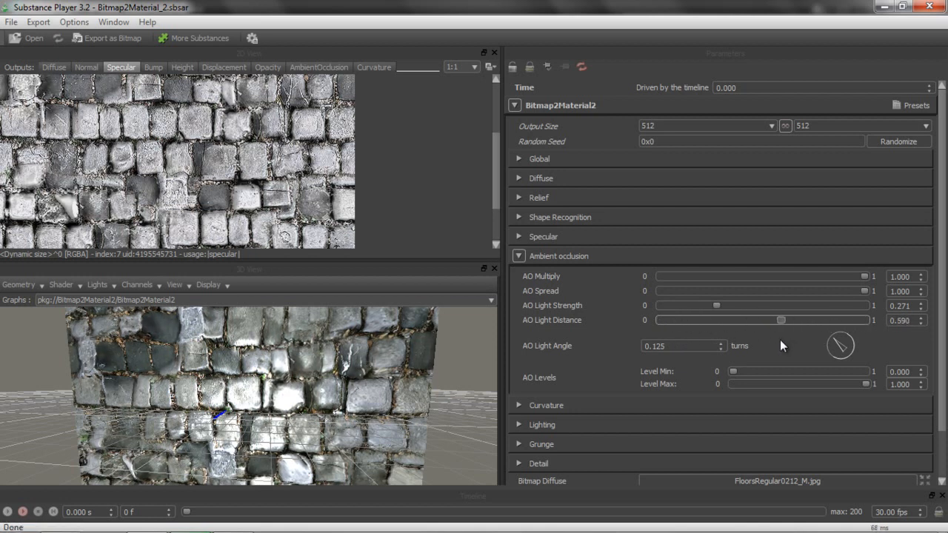
- Set the AO Light Angle to 0.497 turns and the AO Levels to minimum 0.115 and maximum 0.845
{"action": "left_click_drag", "start_coordinate": [835, 348], "coordinate": [860, 346]}
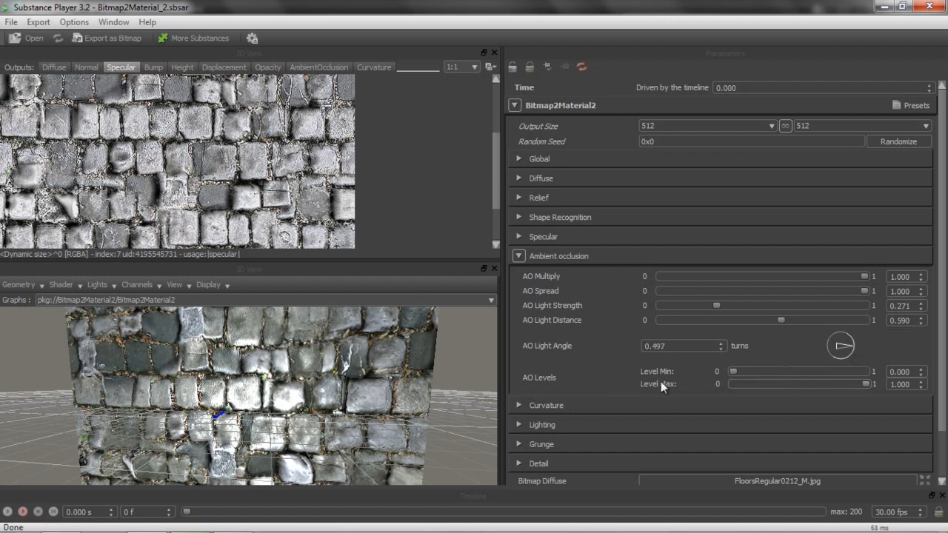
{"action": "left_click_drag", "start_coordinate": [736, 371], "coordinate": [749, 388]}
{"action": "mouse_move", "coordinate": [863, 383]}
{"action": "left_mouse_down"}
{"action": "mouse_move", "coordinate": [736, 399]}
{"action": "mouse_move", "coordinate": [850, 383]}
{"action": "mouse_move", "coordinate": [829, 391]}
{"action": "mouse_move", "coordinate": [846, 389]}
{"action": "left_mouse_up"}
{"action": "left_click_drag", "start_coordinate": [395, 398], "coordinate": [372, 397]}
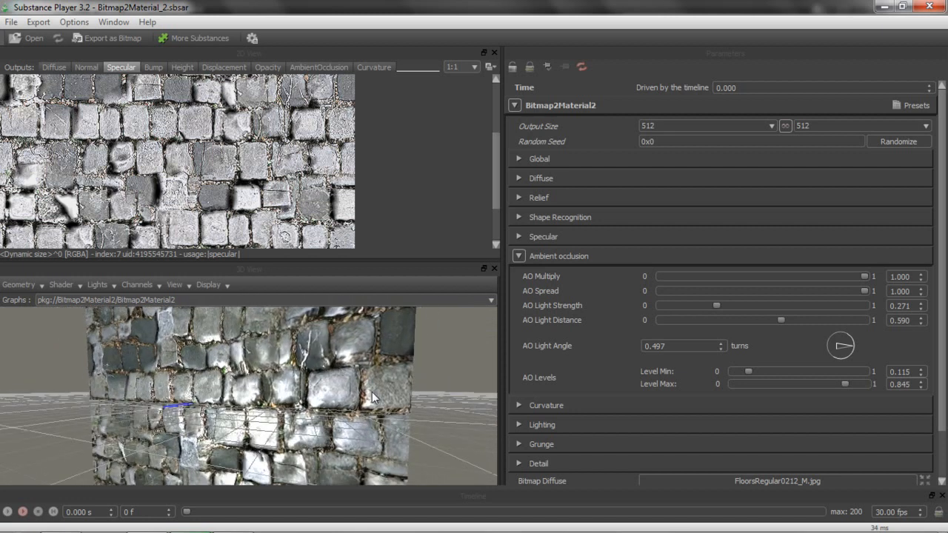
{"action": "left_click", "coordinate": [520, 256]}
- Show the diffuse output and set Curvature In Diffuse to 0.431 and Curvature Intensity to 0.454
{"action": "left_click", "coordinate": [519, 274]}
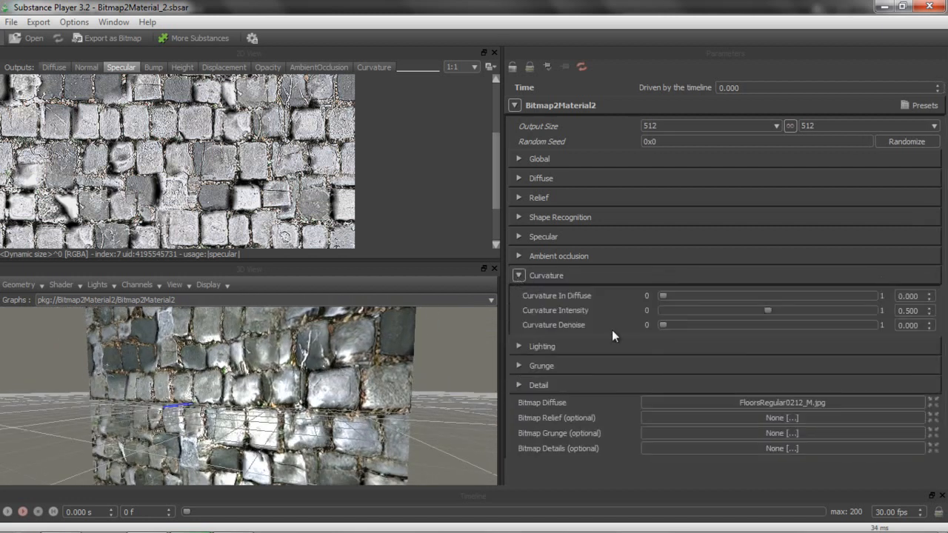
{"action": "left_click_drag", "start_coordinate": [661, 297], "coordinate": [740, 296]}
{"action": "left_click", "coordinate": [54, 67]}
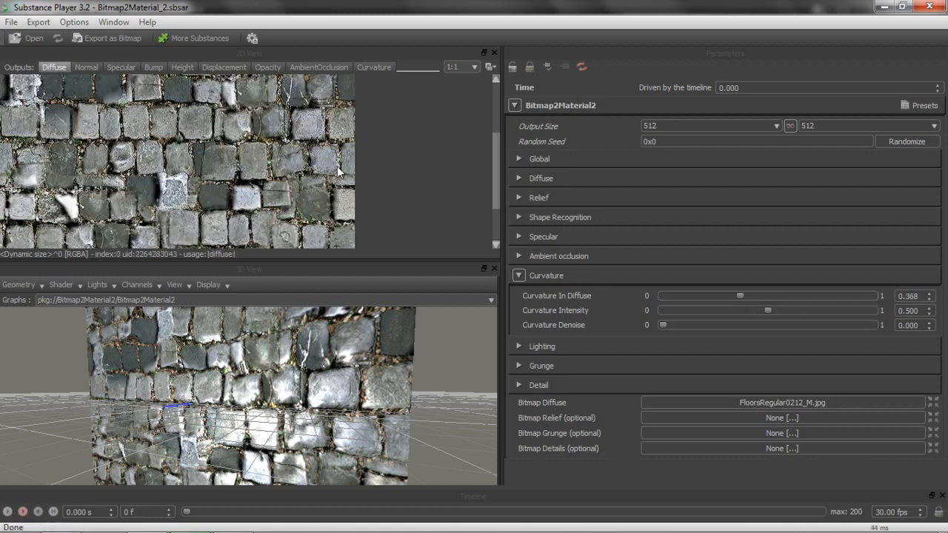
{"action": "left_click_drag", "start_coordinate": [741, 296], "coordinate": [789, 297]}
{"action": "left_click_drag", "start_coordinate": [873, 296], "coordinate": [675, 309]}
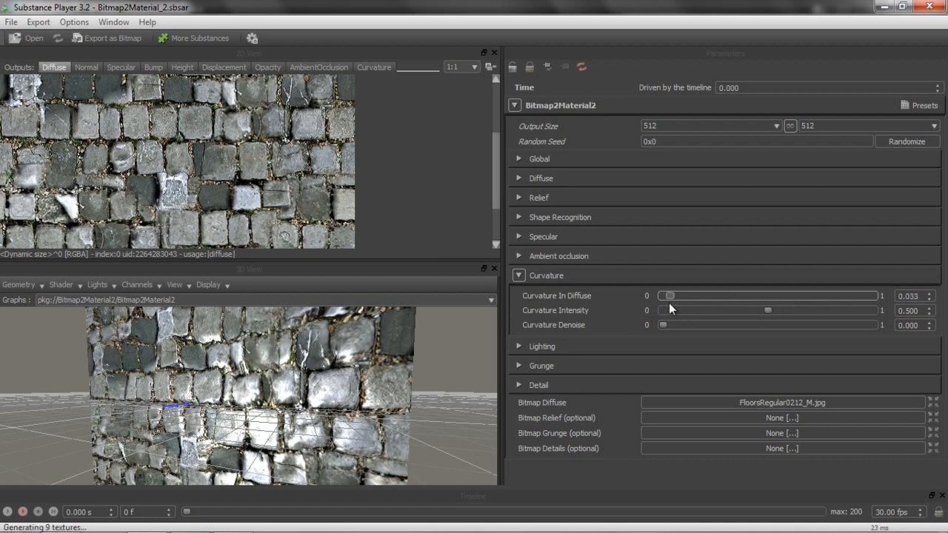
{"action": "left_click_drag", "start_coordinate": [805, 300], "coordinate": [828, 319]}
{"action": "mouse_move", "coordinate": [740, 337]}
{"action": "left_mouse_down"}
{"action": "mouse_move", "coordinate": [872, 316]}
{"action": "mouse_move", "coordinate": [801, 311]}
{"action": "mouse_move", "coordinate": [783, 335]}
{"action": "mouse_move", "coordinate": [758, 336]}
{"action": "left_mouse_up"}
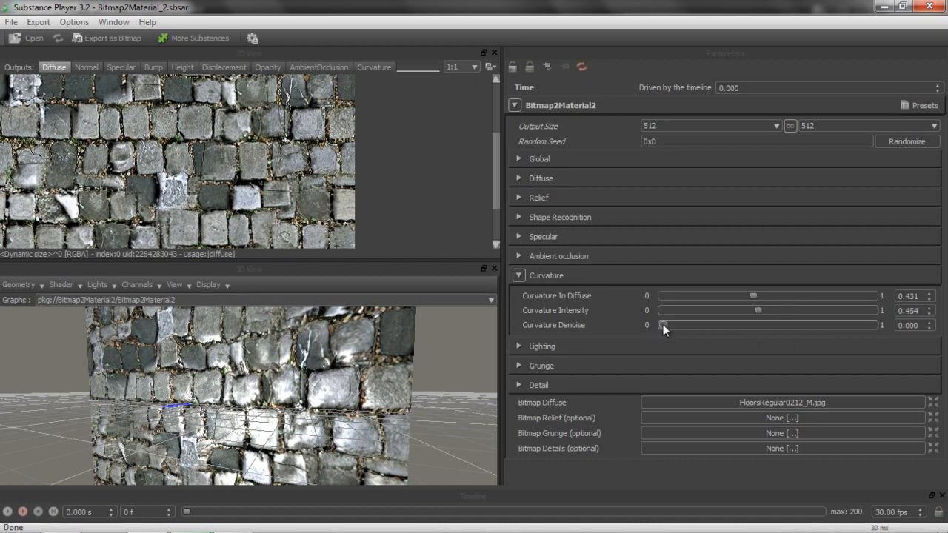
{"action": "left_click", "coordinate": [519, 276]}
- In the Lighting parameters, set Highlights Cancel to 0.260 and Shadows Cancel to 0.332
{"action": "left_click", "coordinate": [518, 295]}
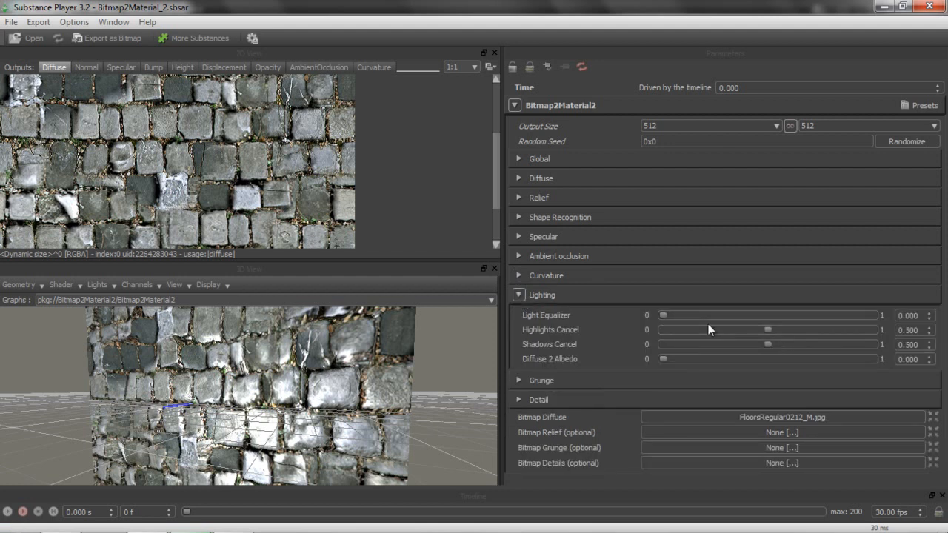
{"action": "left_click_drag", "start_coordinate": [770, 330], "coordinate": [747, 331]}
{"action": "left_click_drag", "start_coordinate": [677, 340], "coordinate": [731, 367]}
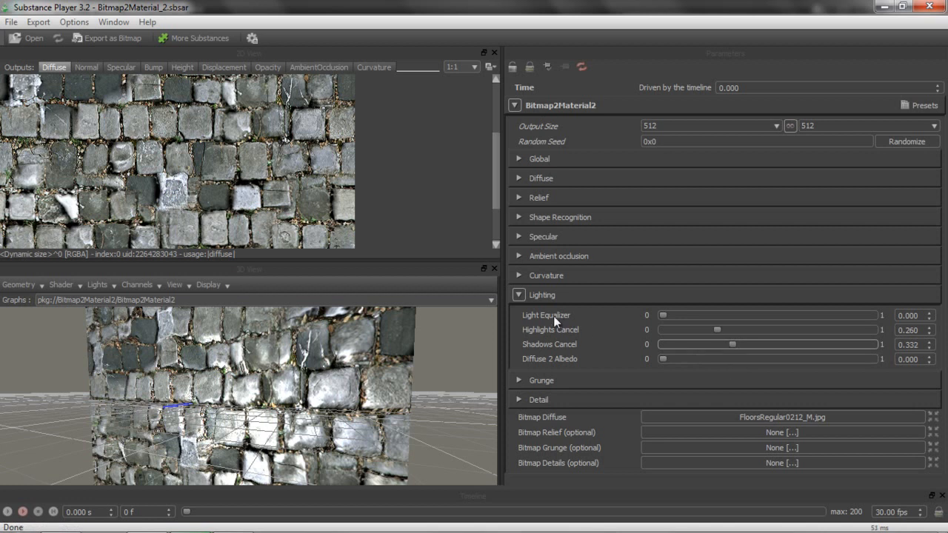
{"action": "left_click", "coordinate": [518, 295]}
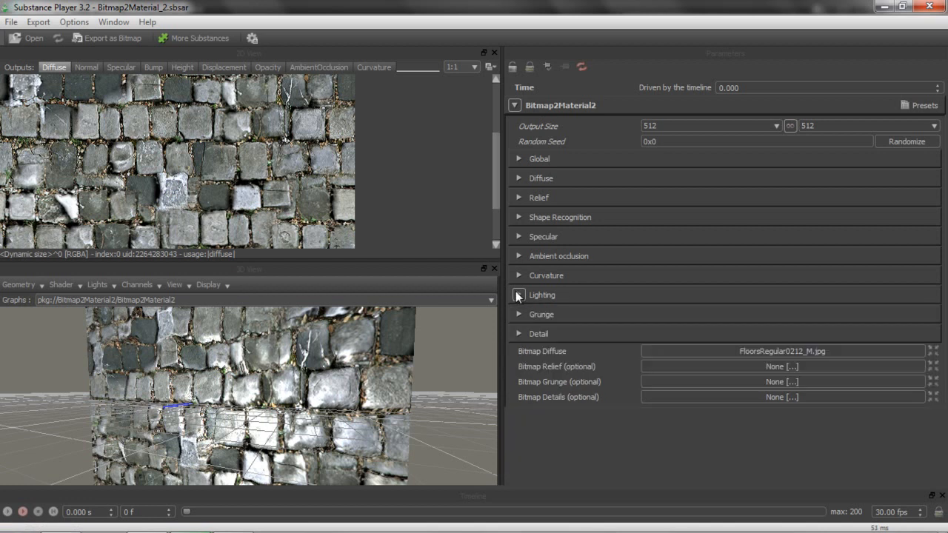
- Start a bitmap export, create a folder named Ground inside the Tutorial folder and select it as the output directory
{"action": "left_click", "coordinate": [112, 39]}
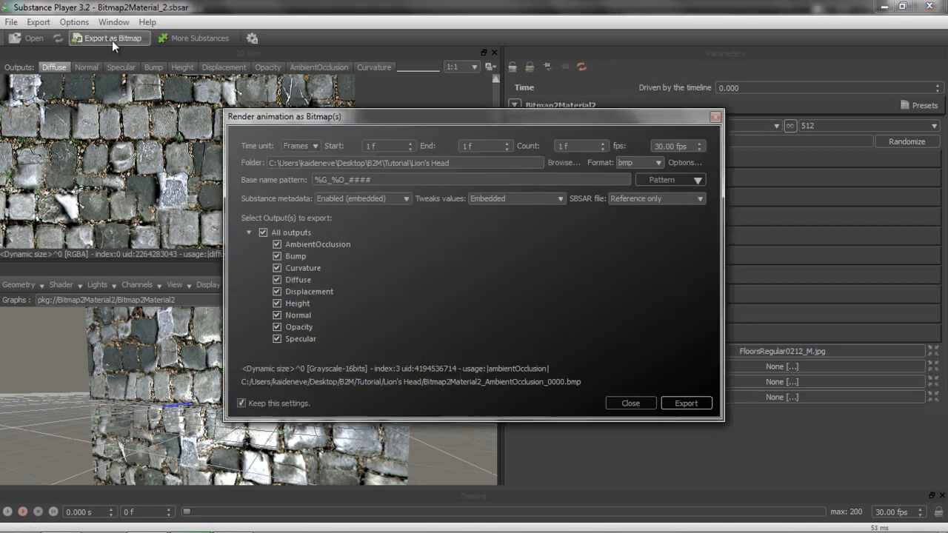
{"action": "left_click", "coordinate": [578, 162]}
{"action": "left_click", "coordinate": [357, 157]}
{"action": "right_click", "coordinate": [485, 313]}
{"action": "mouse_move", "coordinate": [545, 458]}
{"action": "left_click", "coordinate": [667, 320]}
{"action": "type", "text": "Ground"}
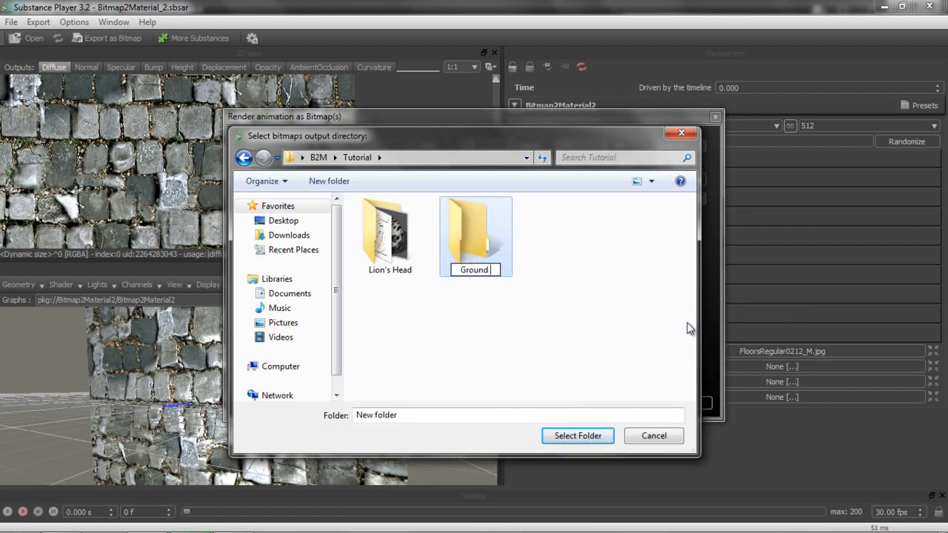
{"action": "key", "text": "Return"}
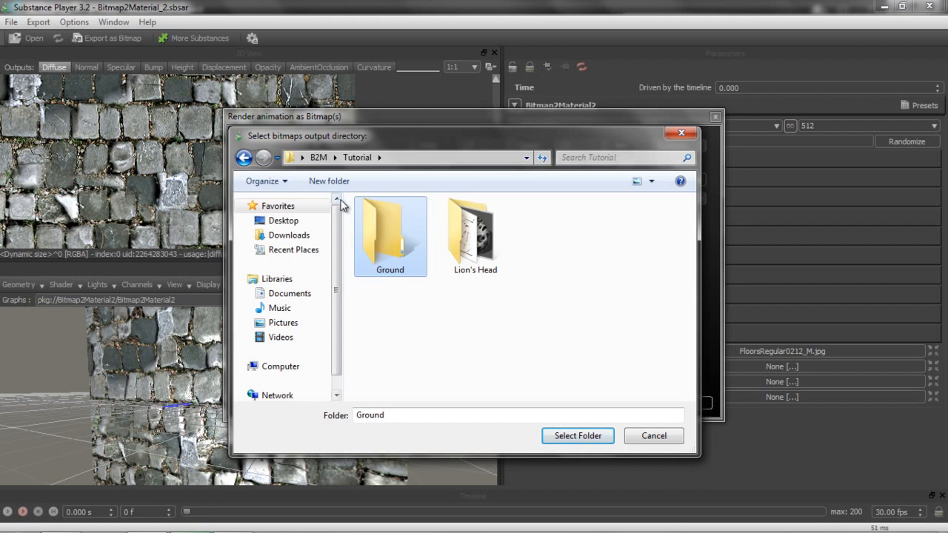
{"action": "double_click", "coordinate": [381, 252]}
{"action": "left_click", "coordinate": [576, 437]}
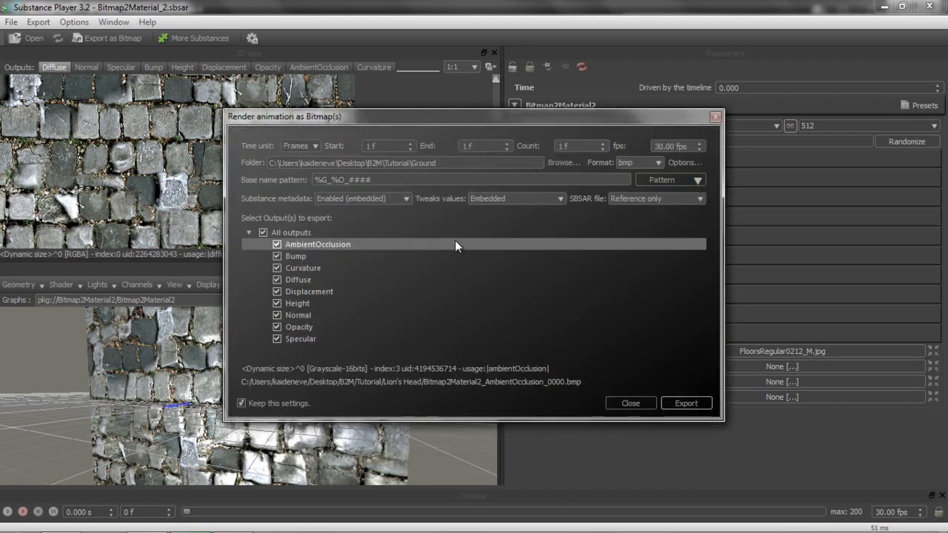
- Export only the AmbientOcclusion, Diffuse, Normal and Specular outputs as bmp files and close the export dialog
{"action": "left_click", "coordinate": [264, 232]}
{"action": "left_click", "coordinate": [277, 245]}
{"action": "left_click", "coordinate": [277, 279]}
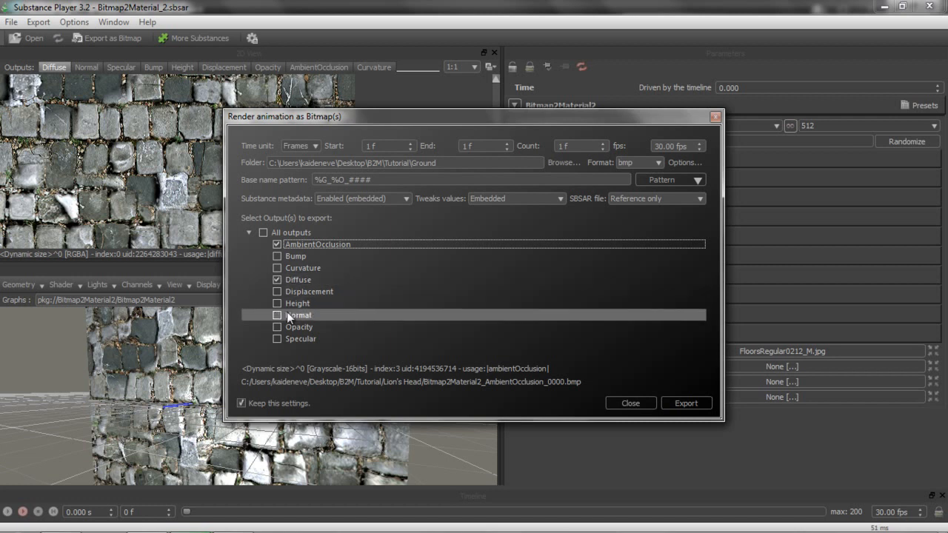
{"action": "left_click", "coordinate": [277, 316]}
{"action": "left_click", "coordinate": [277, 339]}
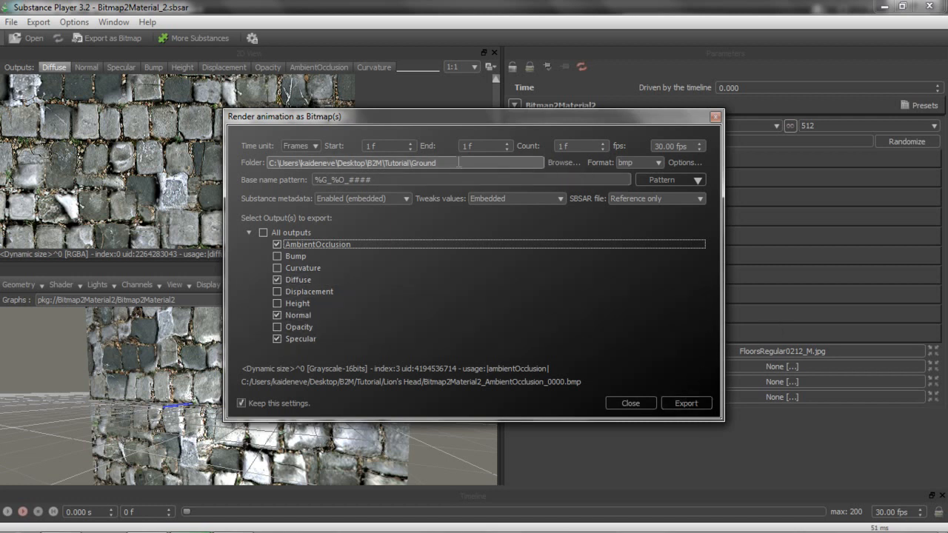
{"action": "left_click", "coordinate": [683, 404]}
{"action": "left_click", "coordinate": [631, 404]}
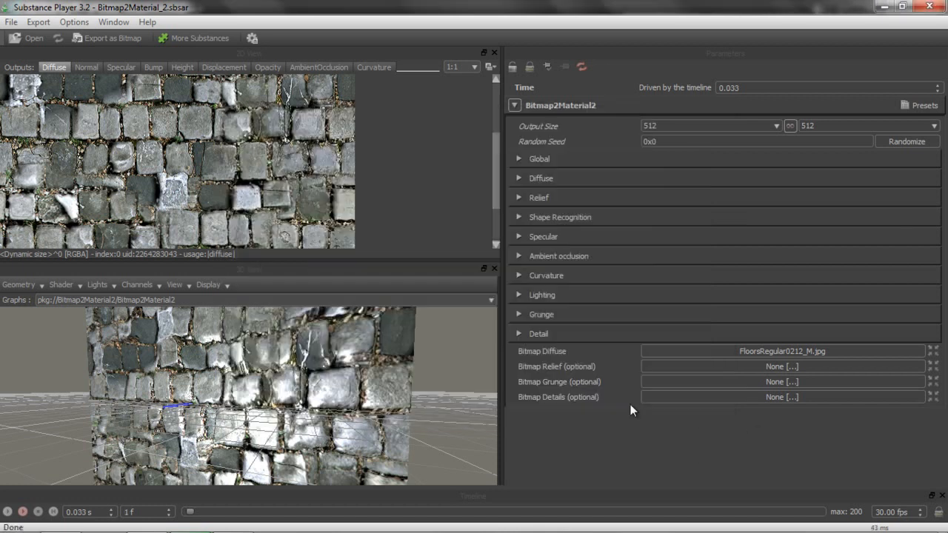
- Switch to iClone with the Explorer window of the Tutorial folder in front
{"action": "key", "text": "alt+Tab"}
{"action": "key", "text": "alt+Tab"}
{"action": "key", "text": "alt+Tab"}
{"action": "key", "text": "alt+Tab"}
{"action": "key", "text": "alt+Tab"}
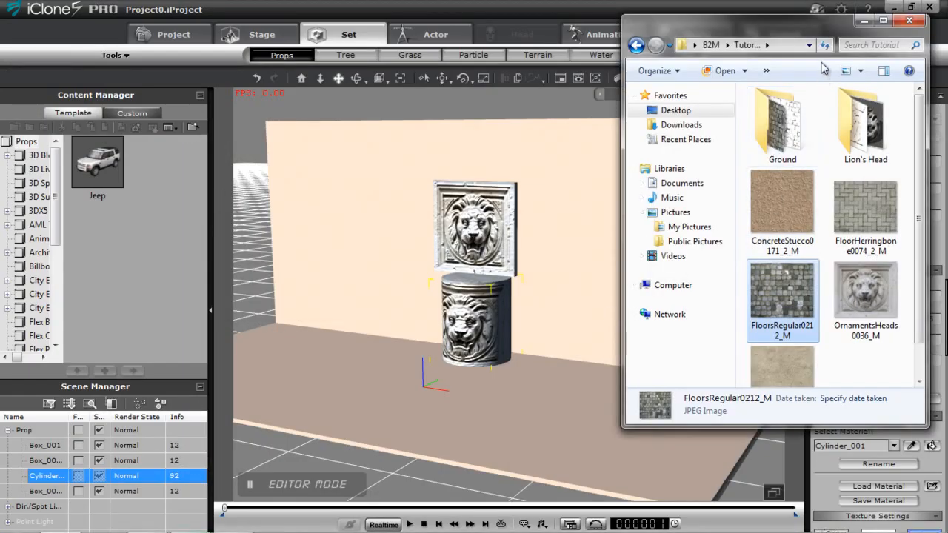
- Apply the Bitmap2Material2_Diffuse_0000 image from the Ground folder to the floor object Box_001 as its Diffuse Map
{"action": "left_click_drag", "start_coordinate": [806, 26], "coordinate": [237, 82]}
{"action": "double_click", "coordinate": [229, 204]}
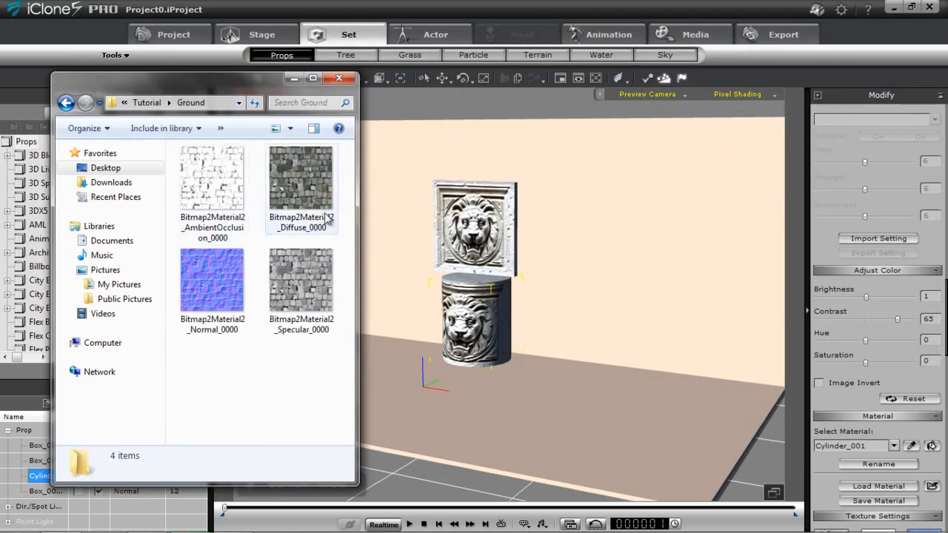
{"action": "left_click_drag", "start_coordinate": [298, 182], "coordinate": [589, 438]}
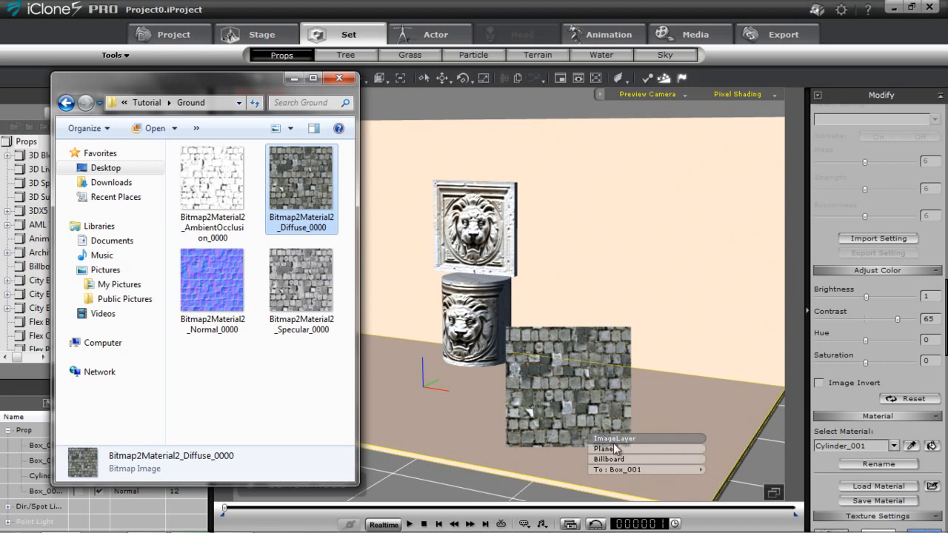
{"action": "mouse_move", "coordinate": [626, 468]}
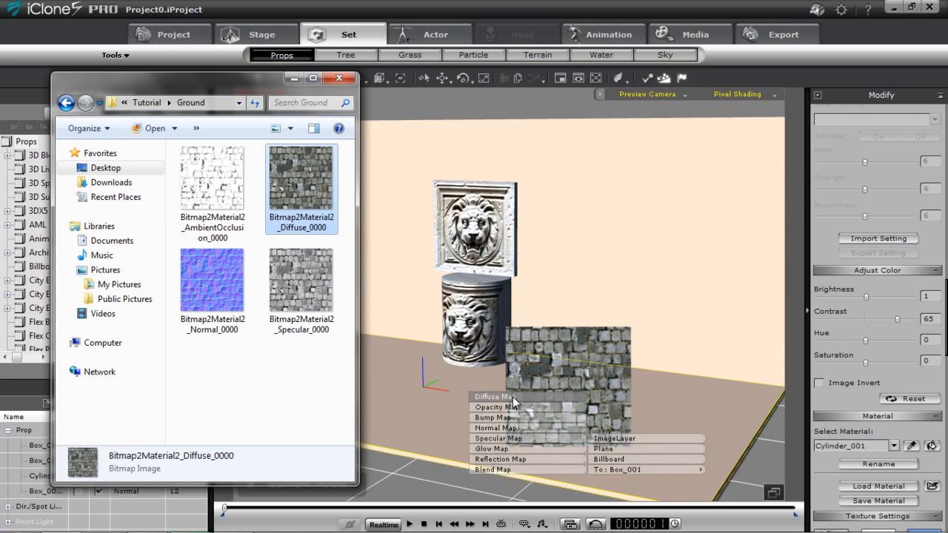
{"action": "left_click", "coordinate": [512, 396]}
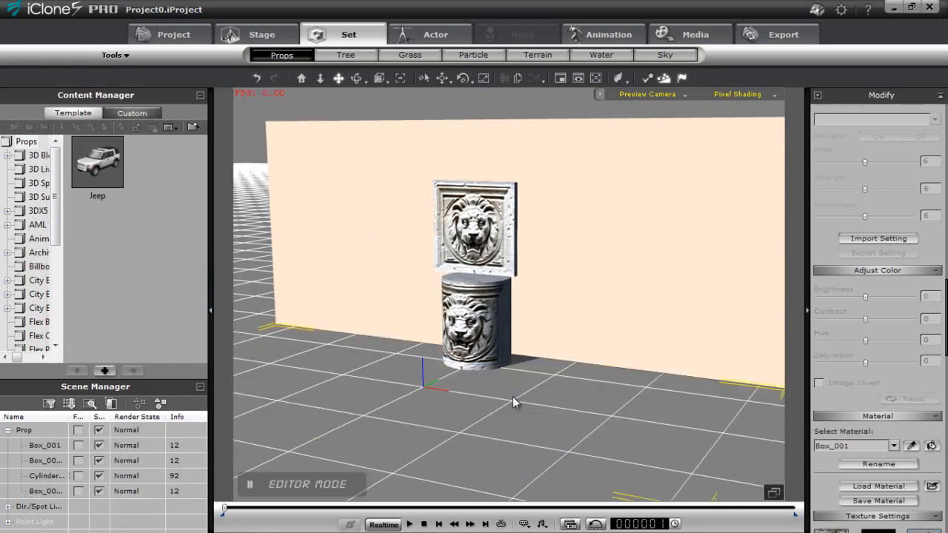
- Align the floor's Planar UV mapping to the Z axis and apply it
{"action": "left_click_drag", "start_coordinate": [946, 342], "coordinate": [748, 426]}
{"action": "left_click", "coordinate": [875, 241]}
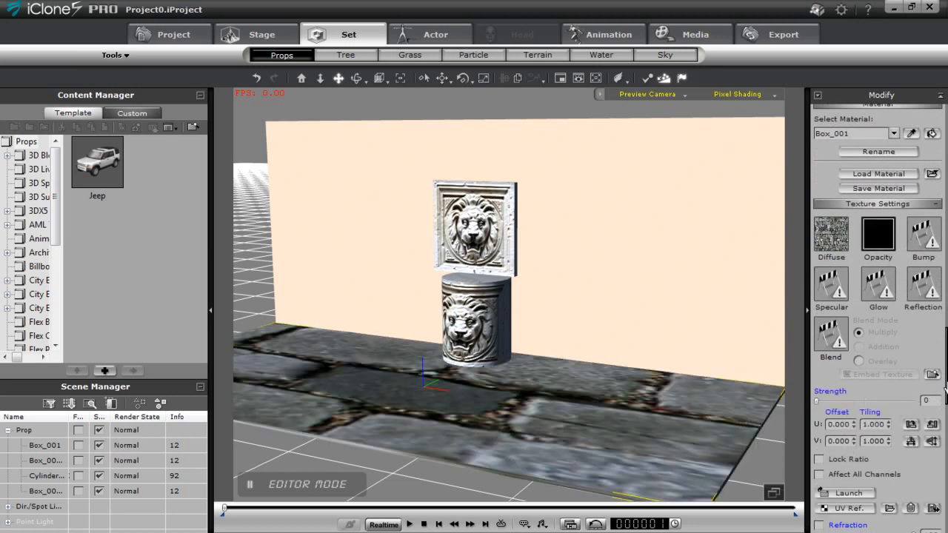
{"action": "left_click_drag", "start_coordinate": [945, 393], "coordinate": [945, 486]}
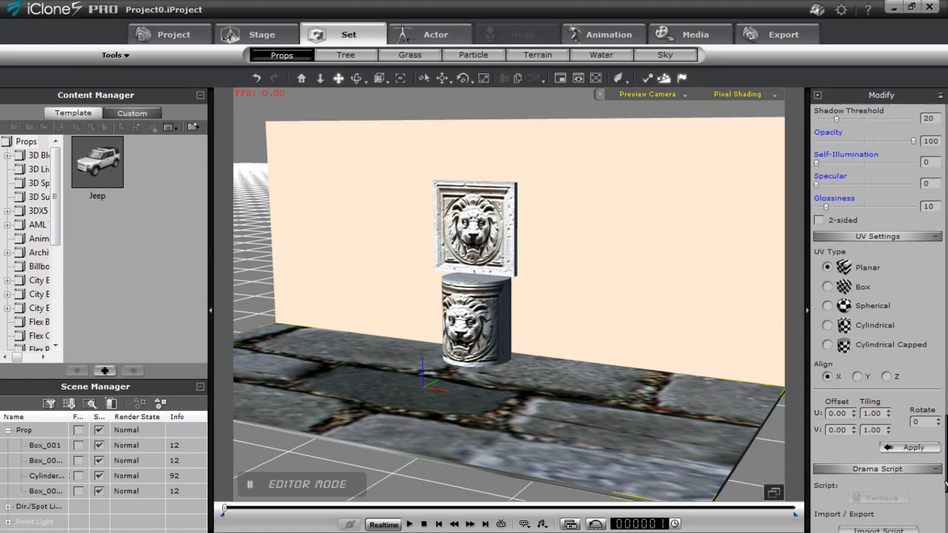
{"action": "left_click", "coordinate": [914, 449]}
{"action": "right_click_drag", "start_coordinate": [546, 339], "coordinate": [500, 397]}
{"action": "left_click_drag", "start_coordinate": [563, 404], "coordinate": [633, 317]}
{"action": "left_click_drag", "start_coordinate": [490, 312], "coordinate": [514, 326]}
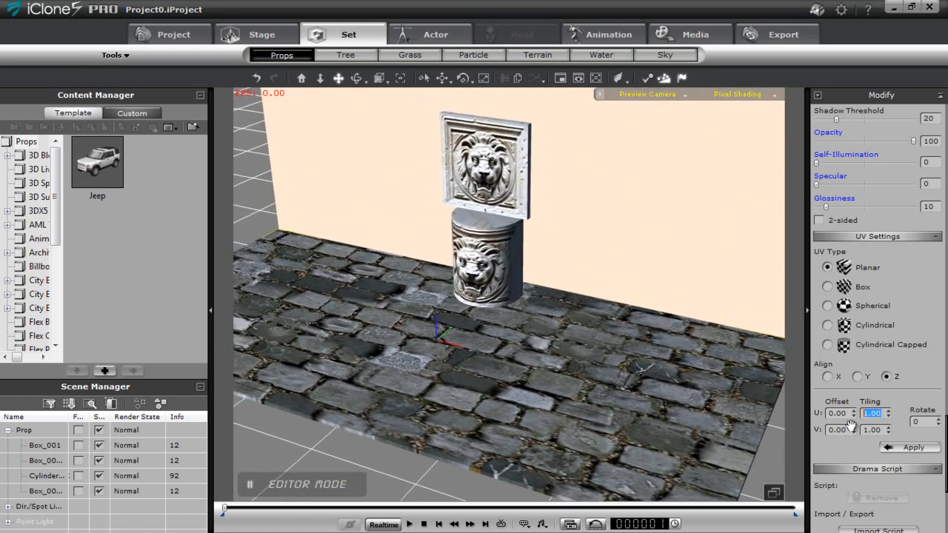
- Set the floor's UV tiling to 3 for U and 2 for V and apply it
{"action": "type", "text": "3"}
{"action": "left_click", "coordinate": [874, 430]}
{"action": "type", "text": "2"}
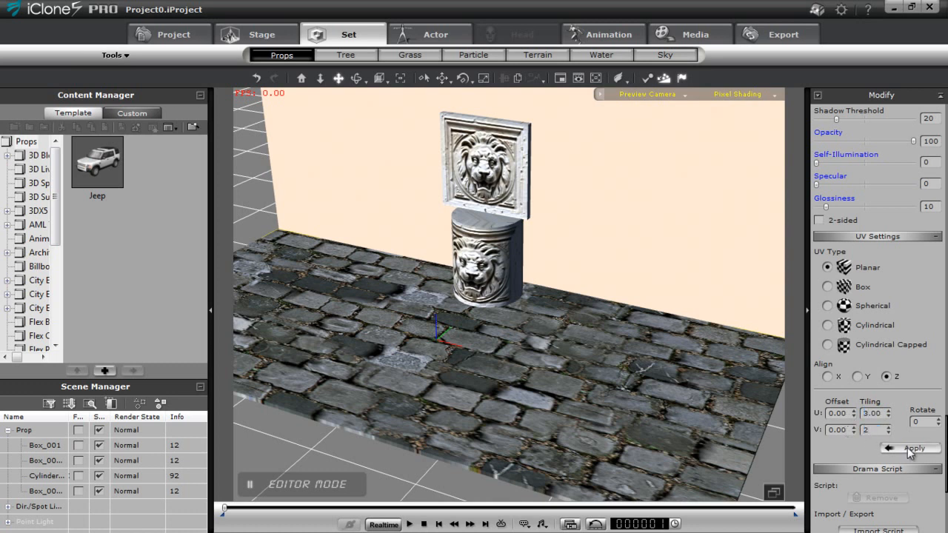
{"action": "left_click", "coordinate": [908, 449]}
{"action": "right_click_drag", "start_coordinate": [644, 413], "coordinate": [625, 402]}
{"action": "right_click_drag", "start_coordinate": [610, 291], "coordinate": [537, 350]}
{"action": "scroll", "coordinate": [614, 403], "scroll_direction": "up", "scroll_amount": 4}
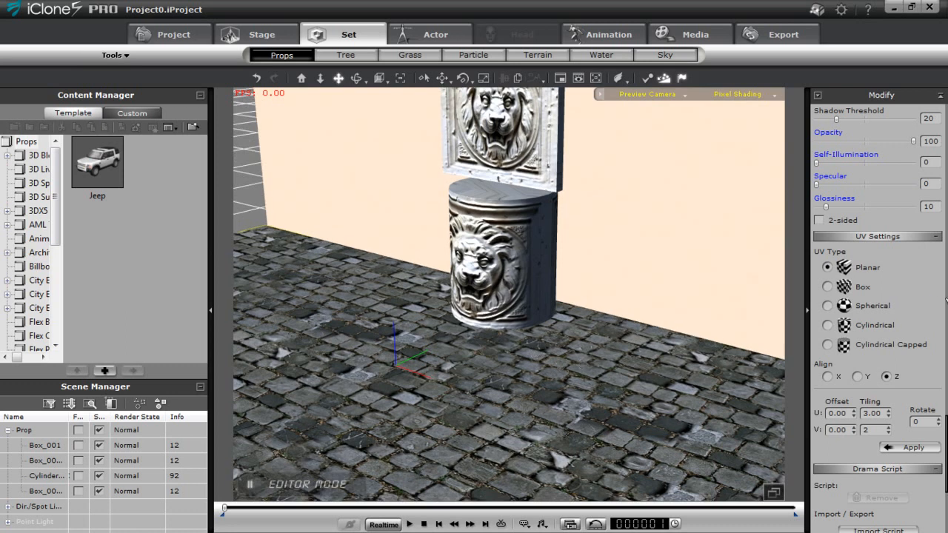
- Load Bitmap2Material2_Normal_0000 from the Ground folder into the floor material's Bump channel
{"action": "left_click_drag", "start_coordinate": [945, 443], "coordinate": [946, 347]}
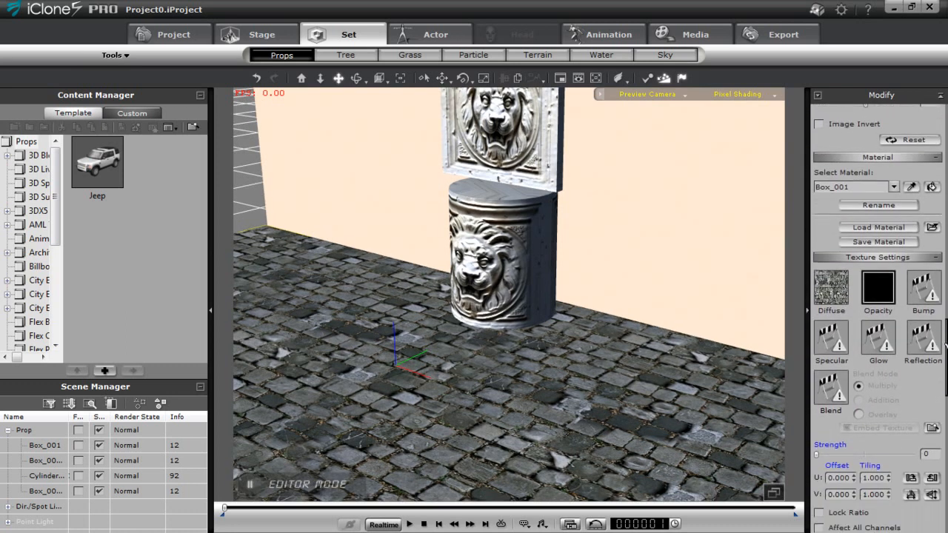
{"action": "double_click", "coordinate": [924, 291]}
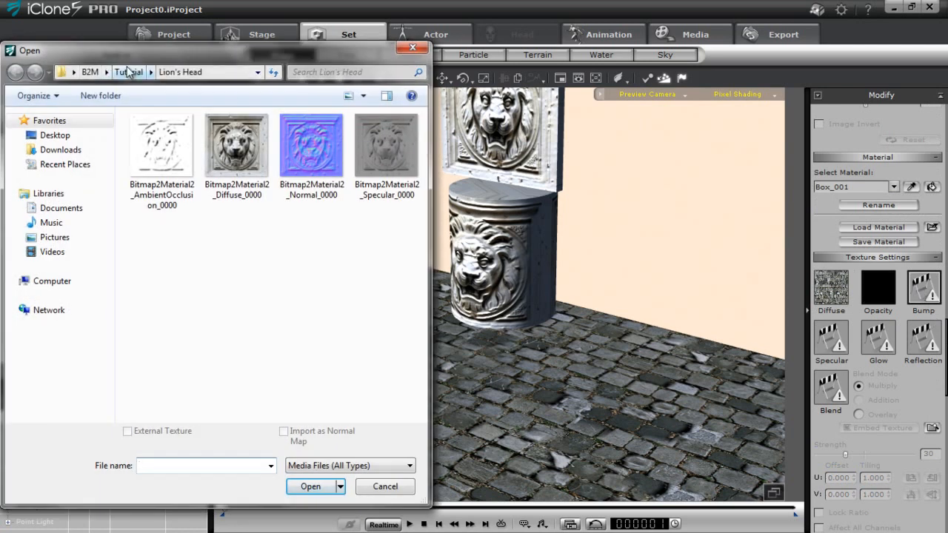
{"action": "left_click", "coordinate": [128, 72]}
{"action": "double_click", "coordinate": [164, 172]}
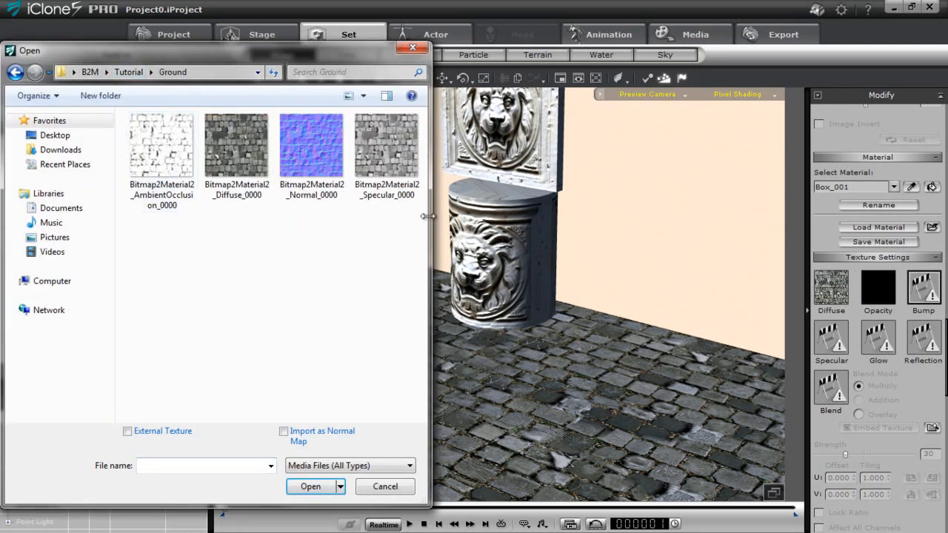
{"action": "left_click", "coordinate": [307, 142]}
{"action": "left_click", "coordinate": [323, 484]}
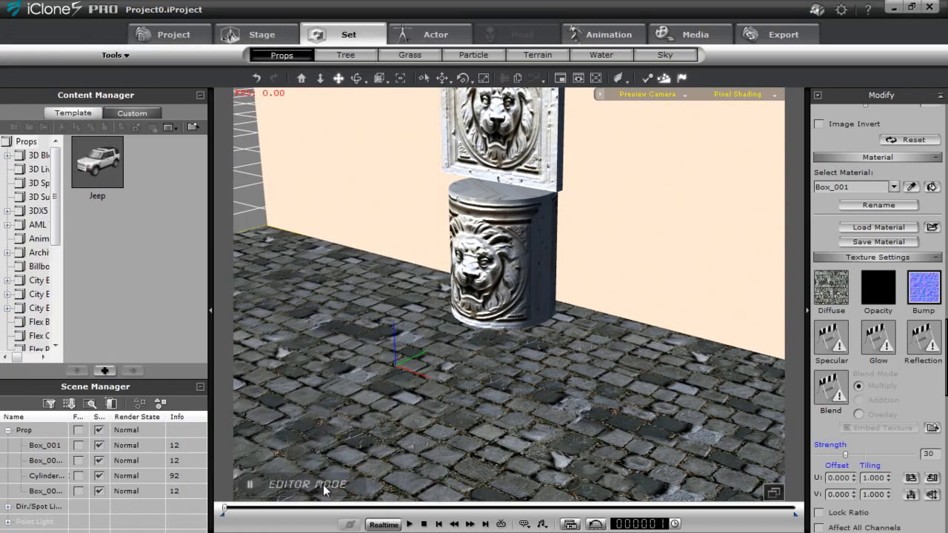
- Raise the floor's Bump strength to 96 and inspect the cobblestone relief up close
{"action": "left_click_drag", "start_coordinate": [544, 445], "coordinate": [545, 340]}
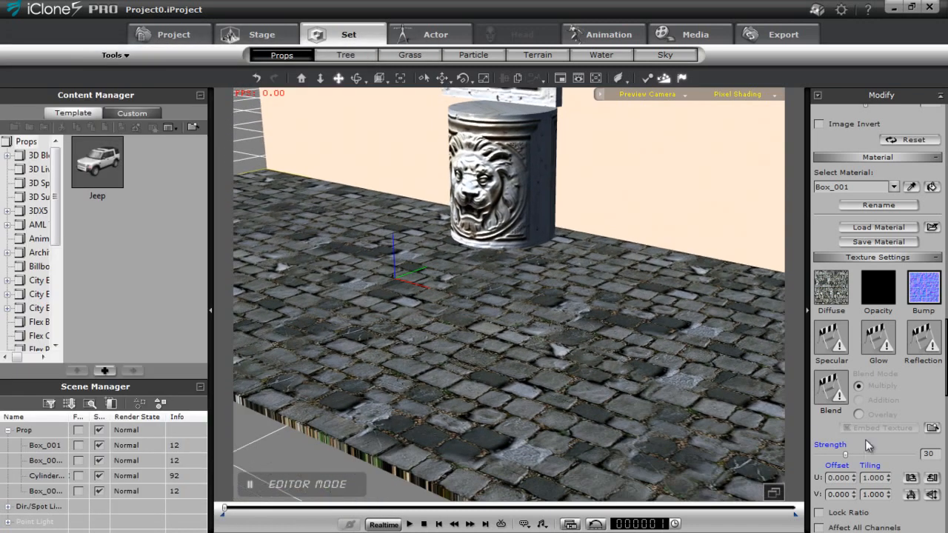
{"action": "left_click_drag", "start_coordinate": [849, 455], "coordinate": [910, 478]}
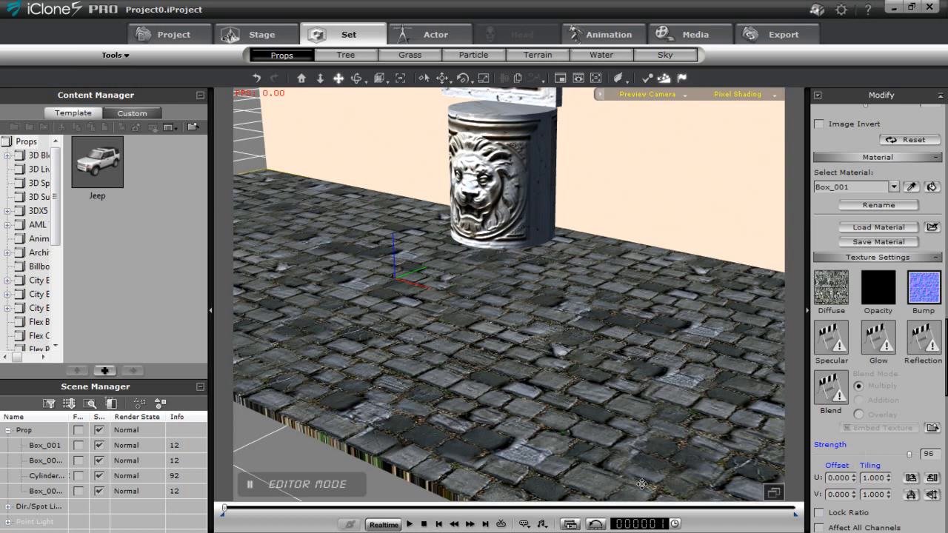
{"action": "mouse_move", "coordinate": [611, 435]}
{"action": "left_mouse_down"}
{"action": "mouse_move", "coordinate": [584, 352]}
{"action": "mouse_move", "coordinate": [604, 424]}
{"action": "left_mouse_up"}
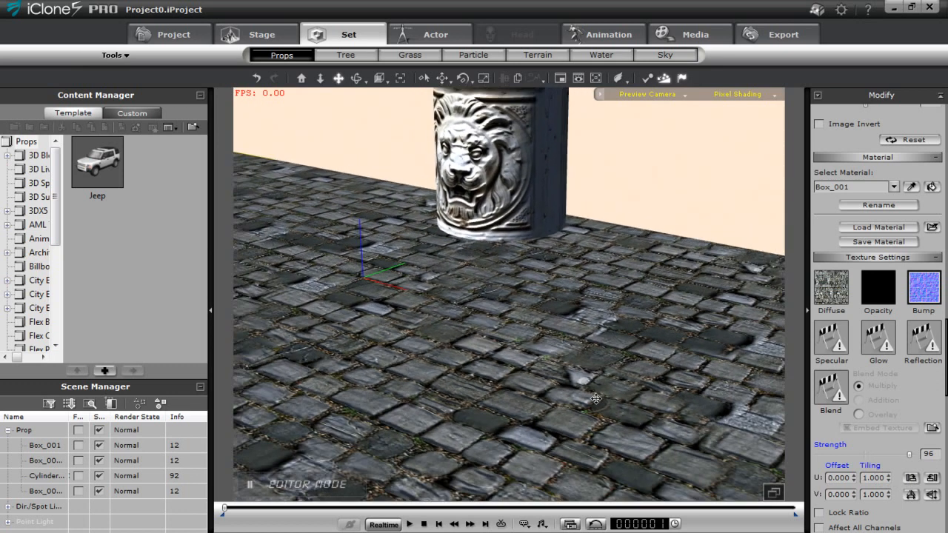
{"action": "right_click_drag", "start_coordinate": [605, 424], "coordinate": [654, 352]}
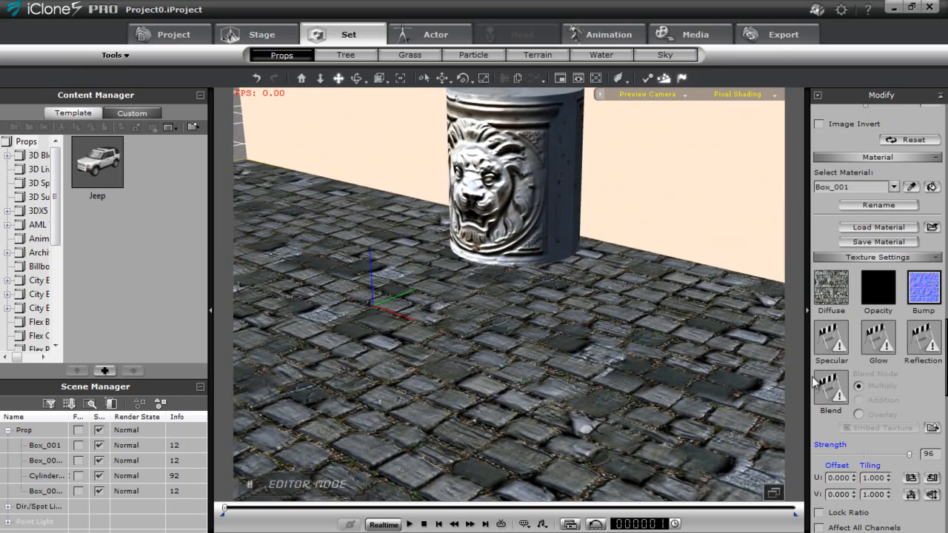
{"action": "mouse_move", "coordinate": [903, 456]}
{"action": "left_mouse_down"}
{"action": "mouse_move", "coordinate": [875, 456]}
{"action": "mouse_move", "coordinate": [887, 479]}
{"action": "mouse_move", "coordinate": [874, 479]}
{"action": "mouse_move", "coordinate": [900, 480]}
{"action": "left_mouse_up"}
- Load Bitmap2Material2_Specular_0000 from the Ground folder into the Specular channel, and set Specular to 186 and Glossiness to 8
{"action": "double_click", "coordinate": [831, 339]}
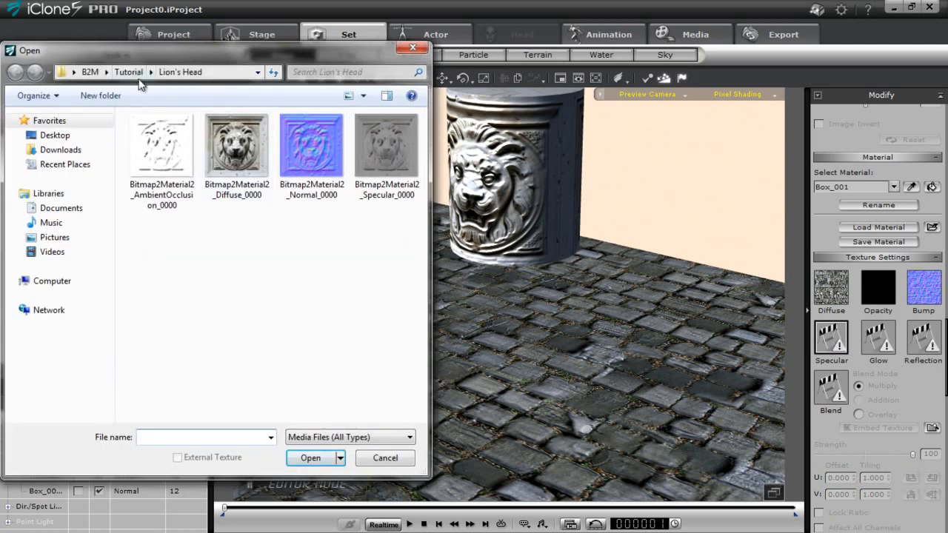
{"action": "left_click", "coordinate": [128, 71]}
{"action": "double_click", "coordinate": [152, 145]}
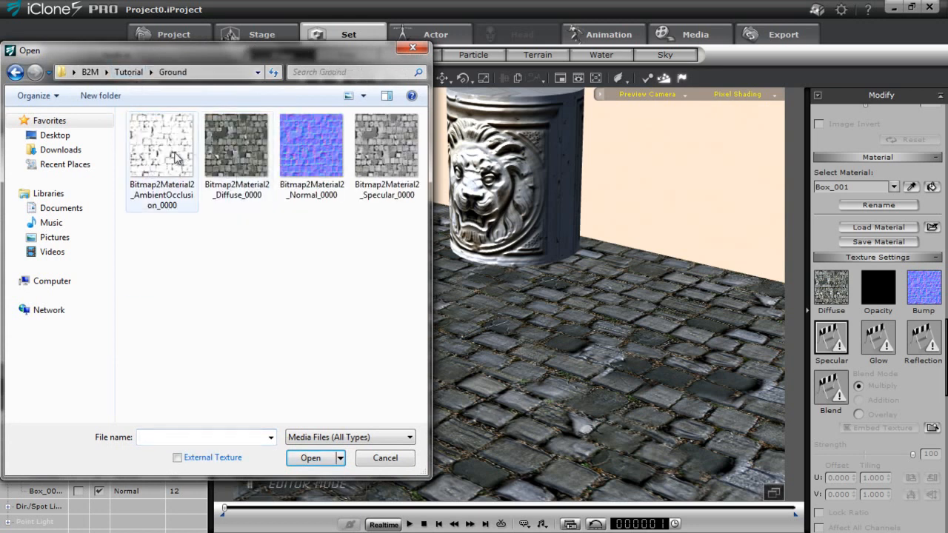
{"action": "left_click", "coordinate": [384, 145]}
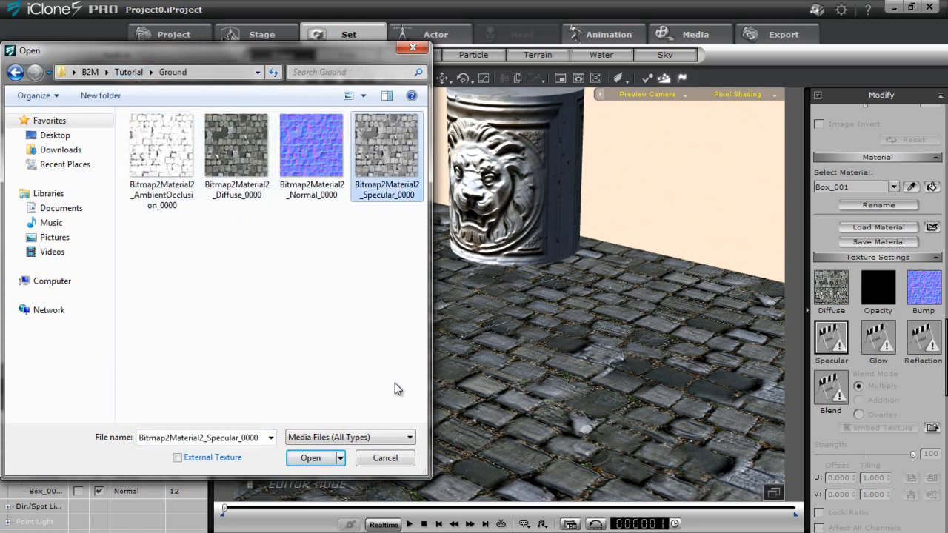
{"action": "left_click", "coordinate": [312, 458]}
{"action": "left_click_drag", "start_coordinate": [945, 294], "coordinate": [943, 426]}
{"action": "mouse_move", "coordinate": [817, 268]}
{"action": "left_mouse_down"}
{"action": "mouse_move", "coordinate": [839, 267]}
{"action": "mouse_move", "coordinate": [845, 291]}
{"action": "mouse_move", "coordinate": [878, 291]}
{"action": "mouse_move", "coordinate": [828, 305]}
{"action": "left_mouse_up"}
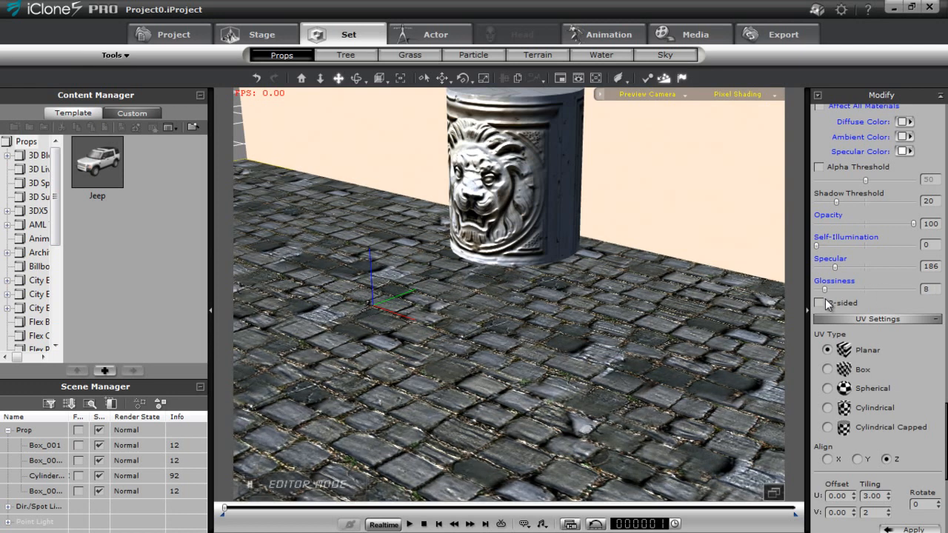
- Change the direction of the scene light and check the cobblestones' relief and highlights from several angles
{"action": "key", "text": "l"}
{"action": "mouse_move", "coordinate": [500, 319]}
{"action": "left_mouse_down"}
{"action": "mouse_move", "coordinate": [510, 300]}
{"action": "mouse_move", "coordinate": [501, 281]}
{"action": "mouse_move", "coordinate": [522, 310]}
{"action": "mouse_move", "coordinate": [508, 284]}
{"action": "mouse_move", "coordinate": [512, 318]}
{"action": "mouse_move", "coordinate": [510, 303]}
{"action": "left_mouse_up"}
{"action": "left_click", "coordinate": [526, 341]}
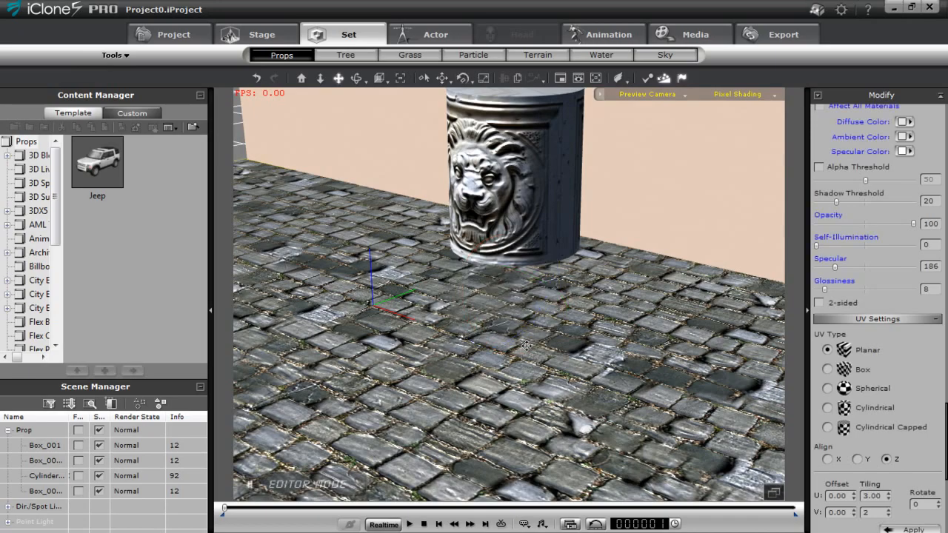
{"action": "scroll", "coordinate": [564, 272], "scroll_direction": "down", "scroll_amount": 5}
{"action": "right_click_drag", "start_coordinate": [574, 326], "coordinate": [500, 370]}
{"action": "scroll", "coordinate": [501, 369], "scroll_direction": "up", "scroll_amount": 5}
{"action": "left_click_drag", "start_coordinate": [507, 275], "coordinate": [491, 359]}
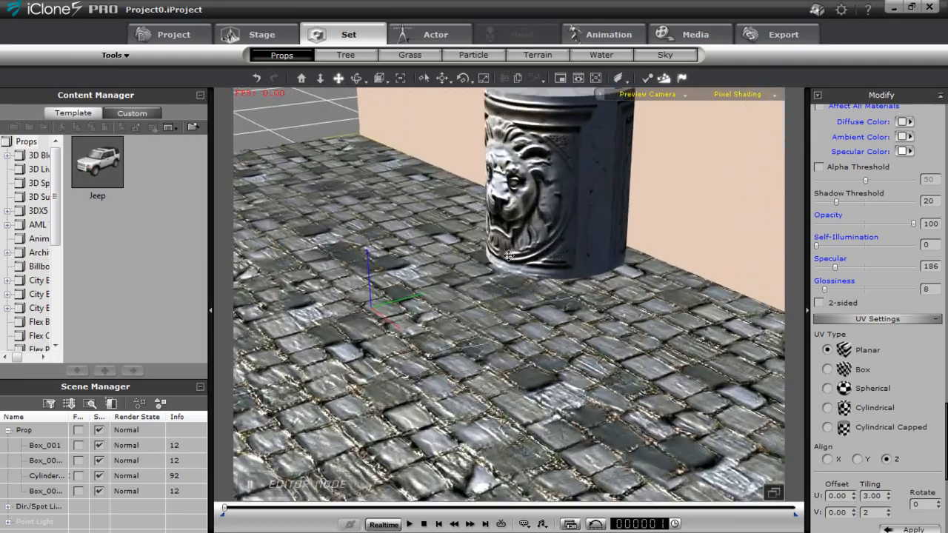
{"action": "scroll", "coordinate": [491, 359], "scroll_direction": "down", "scroll_amount": 6}
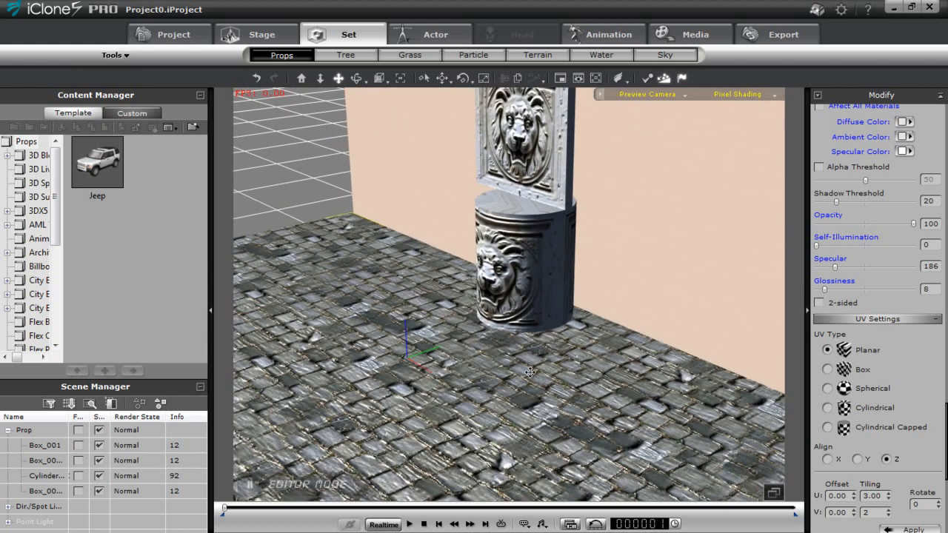
{"action": "right_click_drag", "start_coordinate": [534, 344], "coordinate": [518, 364]}
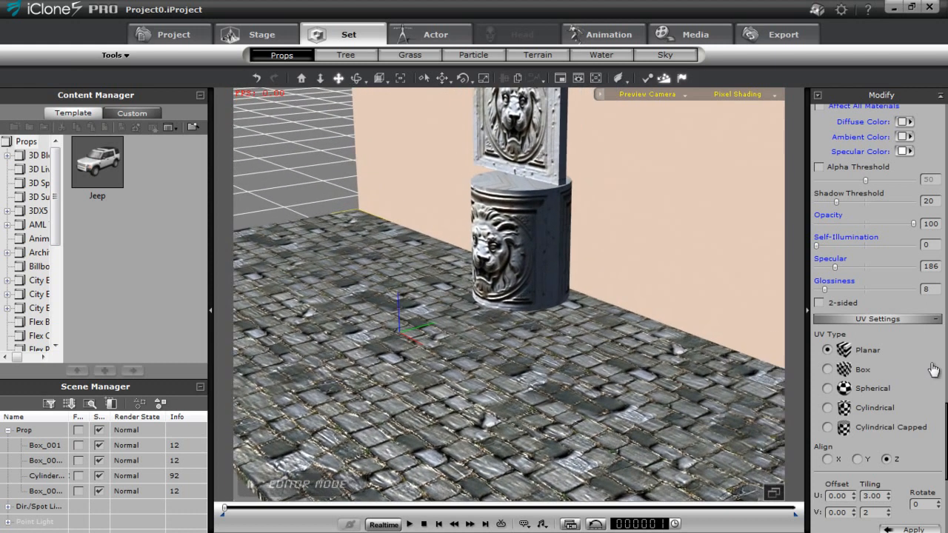
- Load Bitmap2Material2_AmbientOcclusion_0000 from the Ground folder into the floor's Blend channel with the Multiply mode
{"action": "left_click_drag", "start_coordinate": [946, 430], "coordinate": [946, 357]}
{"action": "double_click", "coordinate": [831, 358]}
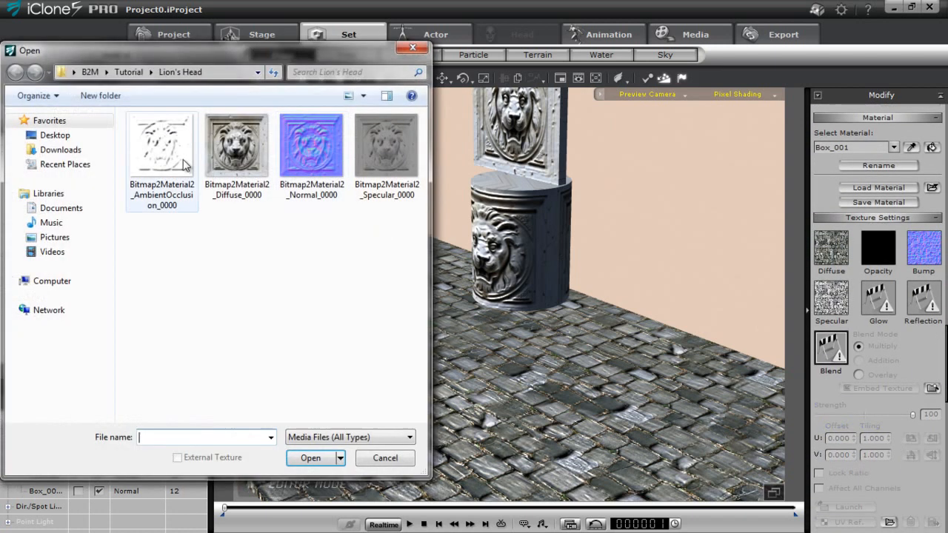
{"action": "left_click", "coordinate": [129, 72]}
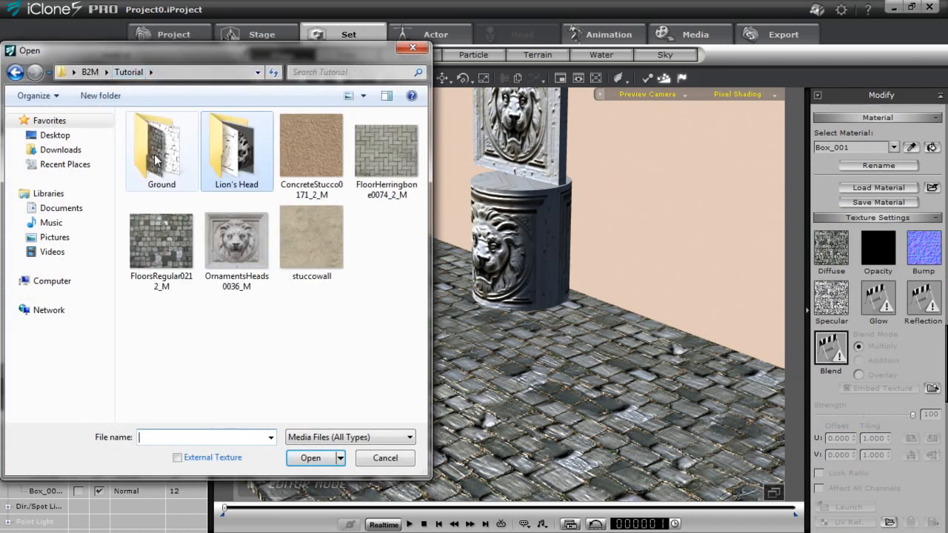
{"action": "double_click", "coordinate": [157, 161]}
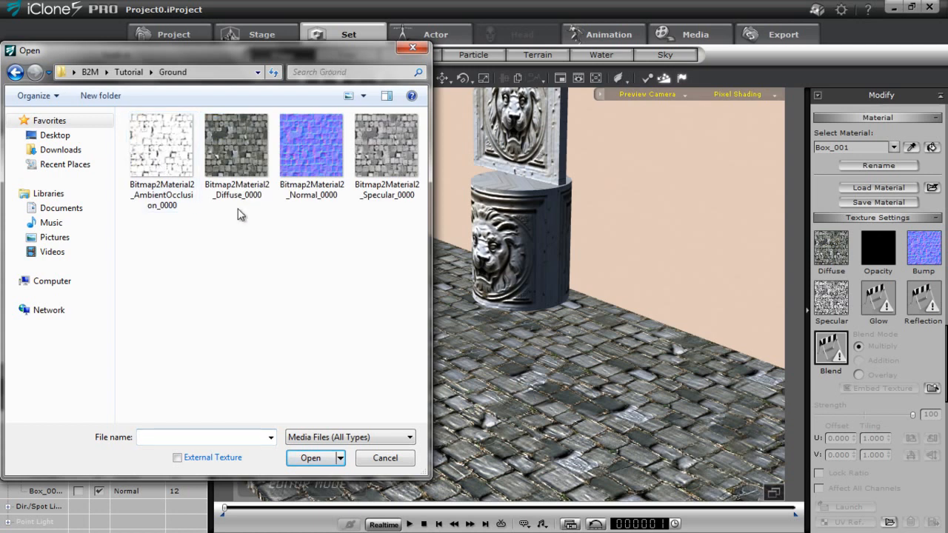
{"action": "left_click", "coordinate": [165, 169]}
{"action": "left_click", "coordinate": [305, 458]}
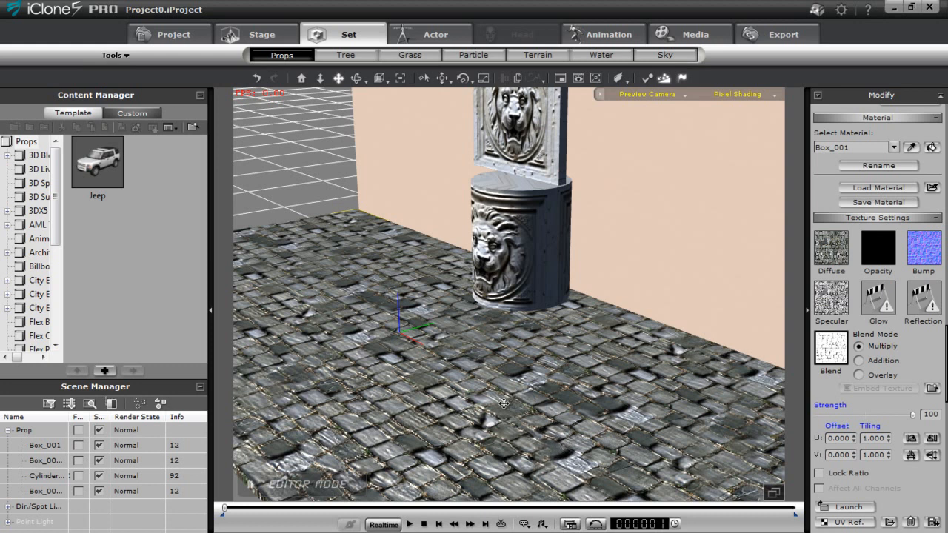
{"action": "mouse_move", "coordinate": [522, 423]}
{"action": "left_mouse_down"}
{"action": "mouse_move", "coordinate": [498, 374]}
{"action": "mouse_move", "coordinate": [527, 407]}
{"action": "left_mouse_up"}
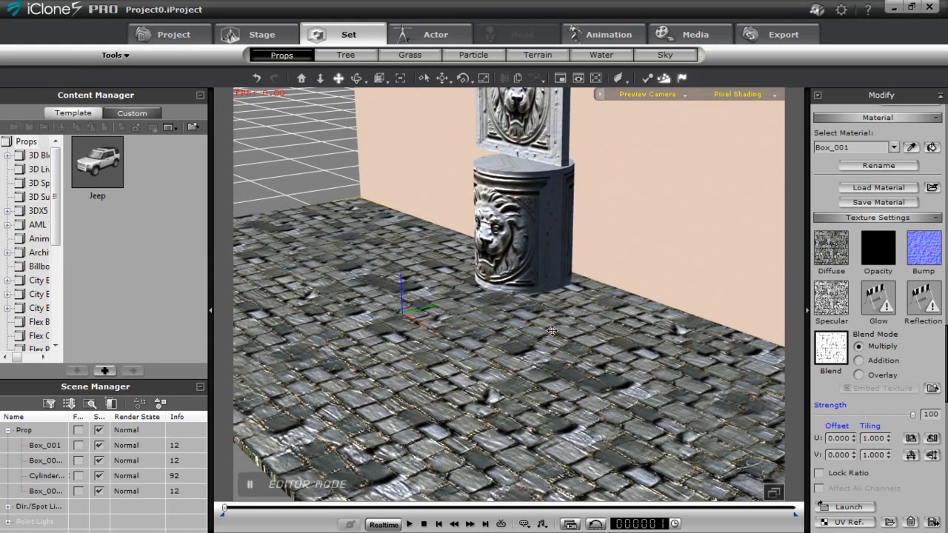
- Switch to Substance Player and reload Bitmap2Material_2.sbsar to start with an empty Bitmap Diffuse input
{"action": "key", "text": "alt+Tab"}
{"action": "key", "text": "alt+Tab"}
{"action": "key", "text": "alt+Tab"}
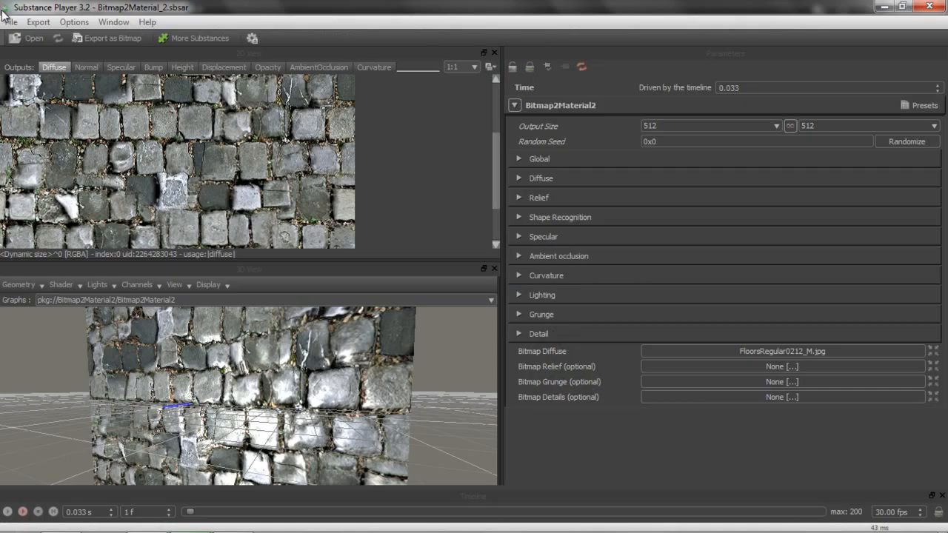
{"action": "left_click", "coordinate": [38, 21]}
{"action": "mouse_move", "coordinate": [11, 21]}
{"action": "left_click", "coordinate": [31, 69]}
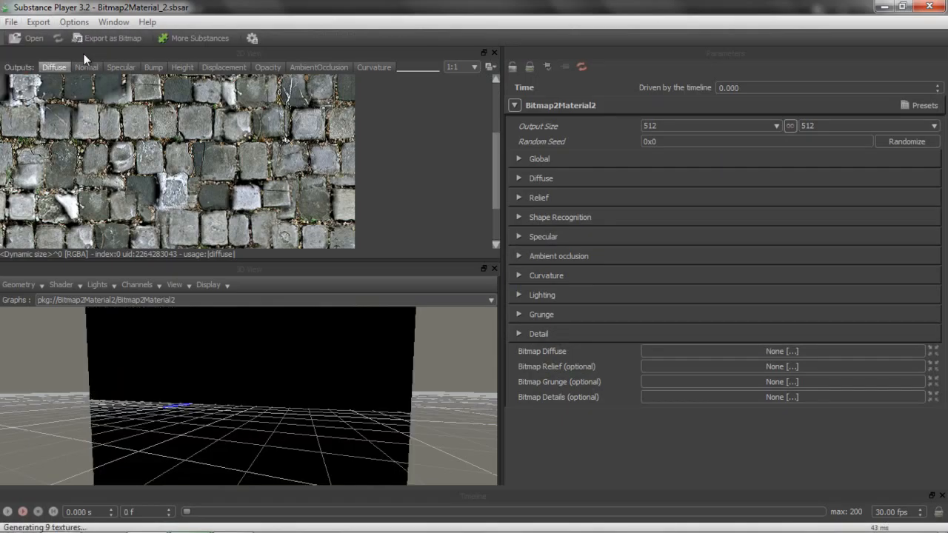
- Load the stuccowall image from the Tutorial folder into the Bitmap Diffuse input
{"action": "key", "text": "alt+Tab"}
{"action": "key", "text": "alt+Tab"}
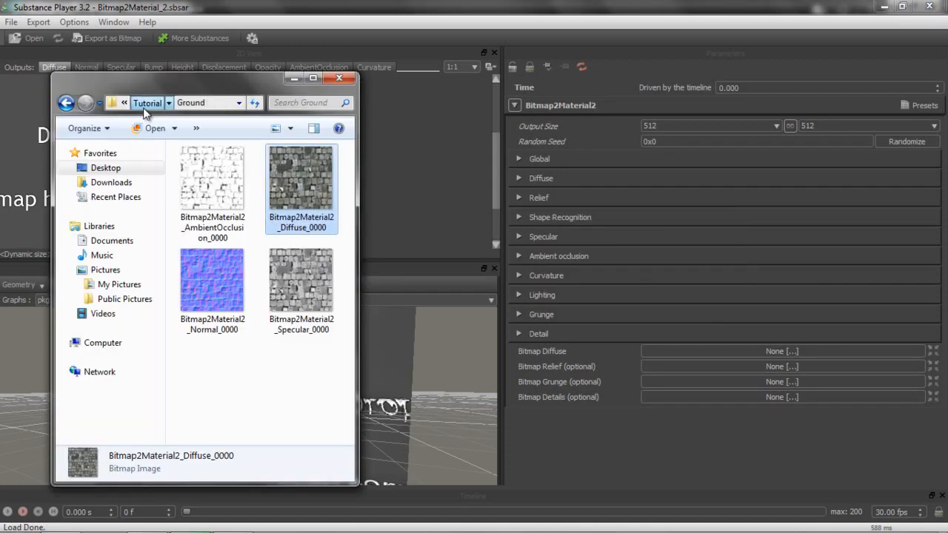
{"action": "left_click", "coordinate": [146, 103]}
{"action": "scroll", "coordinate": [335, 293], "scroll_direction": "down", "scroll_amount": 2}
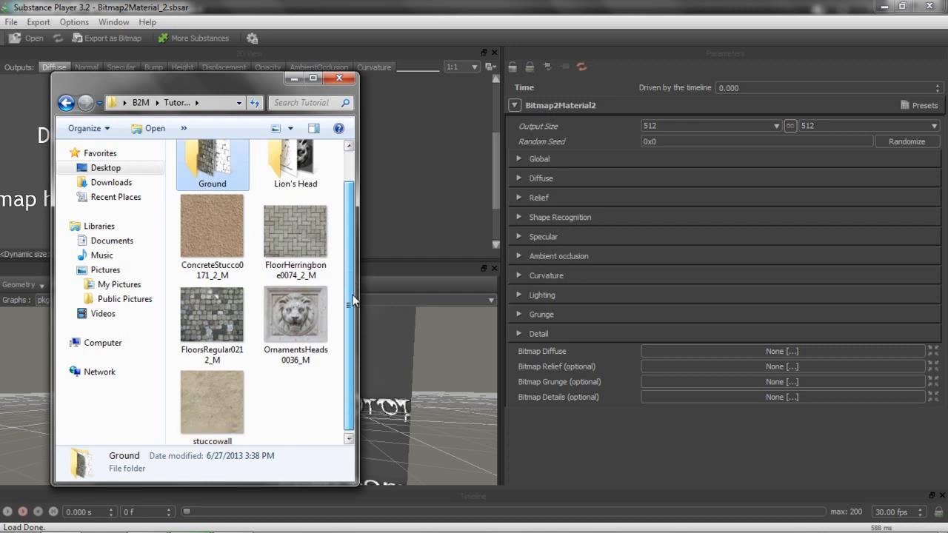
{"action": "left_click_drag", "start_coordinate": [201, 88], "coordinate": [630, 72]}
{"action": "left_click_drag", "start_coordinate": [647, 394], "coordinate": [236, 194]}
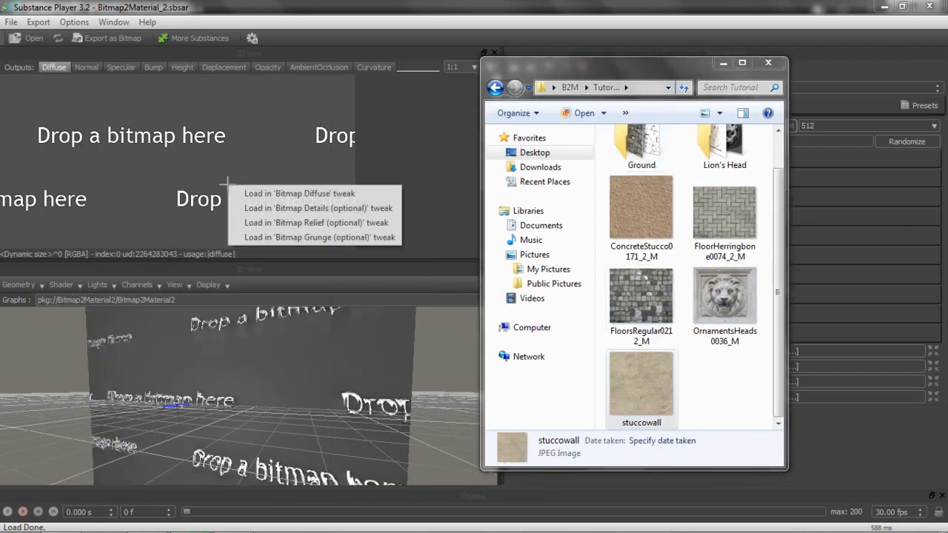
{"action": "left_click", "coordinate": [268, 191]}
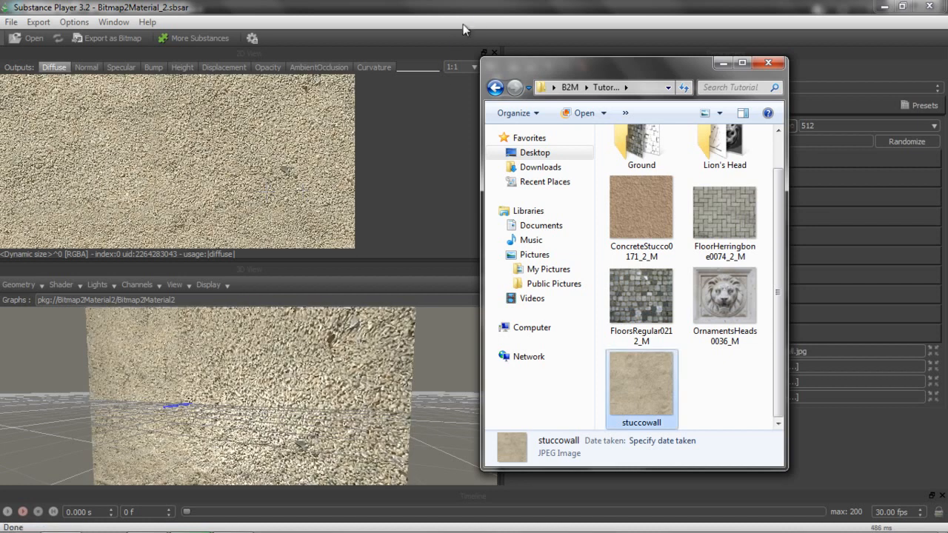
{"action": "left_click", "coordinate": [481, 6]}
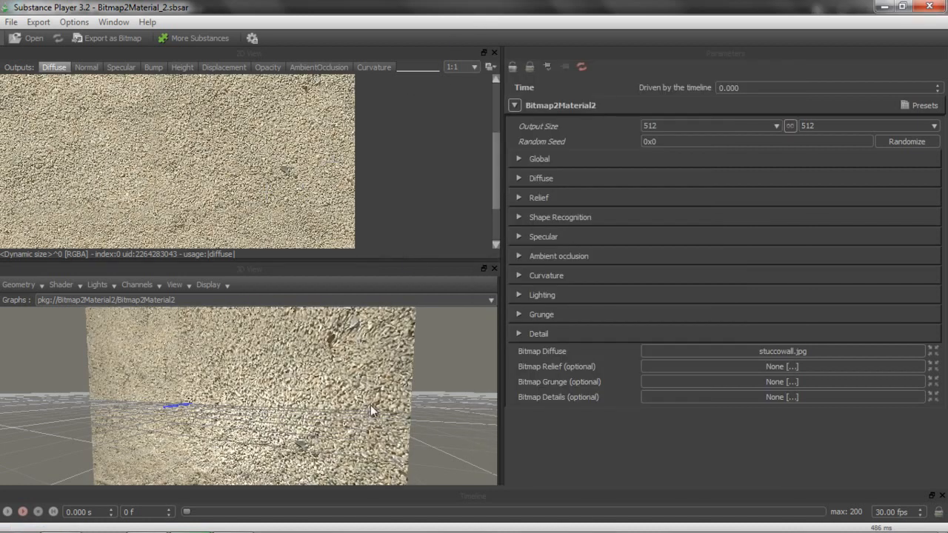
- Set the MakeItTile Method to Splat with Offset Tiling on X and Y, and check the stucco's tiling in the 3D preview
{"action": "left_click", "coordinate": [515, 158]}
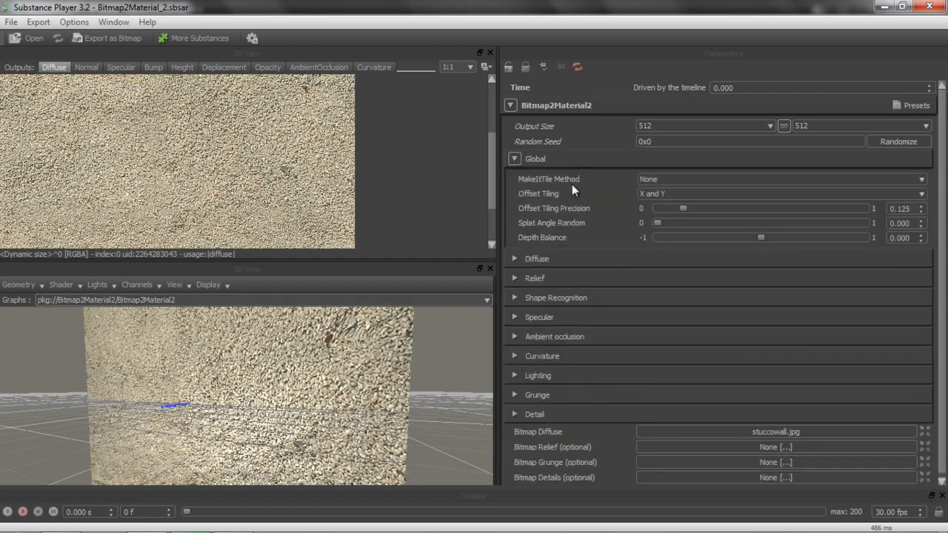
{"action": "left_click", "coordinate": [687, 193]}
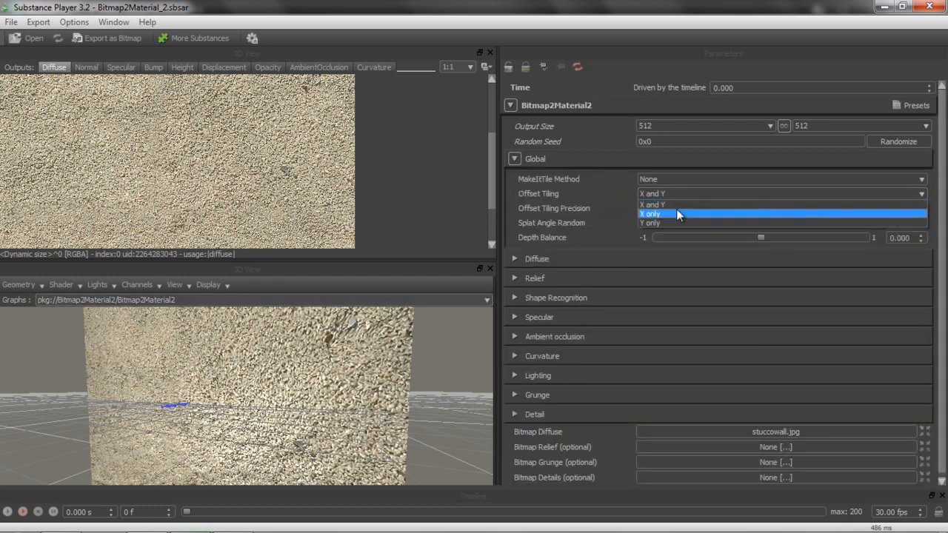
{"action": "left_click", "coordinate": [676, 205]}
{"action": "left_click", "coordinate": [669, 179]}
{"action": "left_click", "coordinate": [672, 207]}
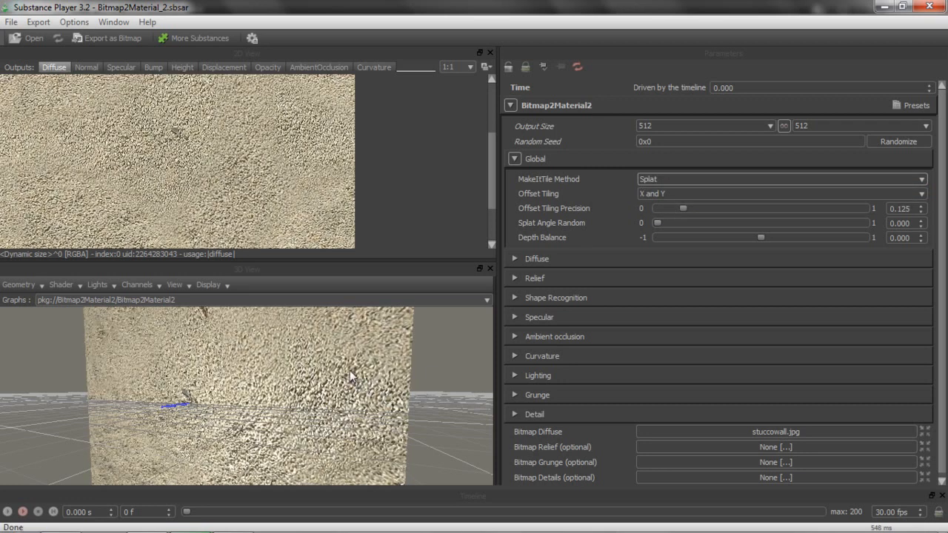
{"action": "mouse_move", "coordinate": [337, 378]}
{"action": "left_mouse_down"}
{"action": "mouse_move", "coordinate": [347, 373]}
{"action": "mouse_move", "coordinate": [348, 384]}
{"action": "left_mouse_up"}
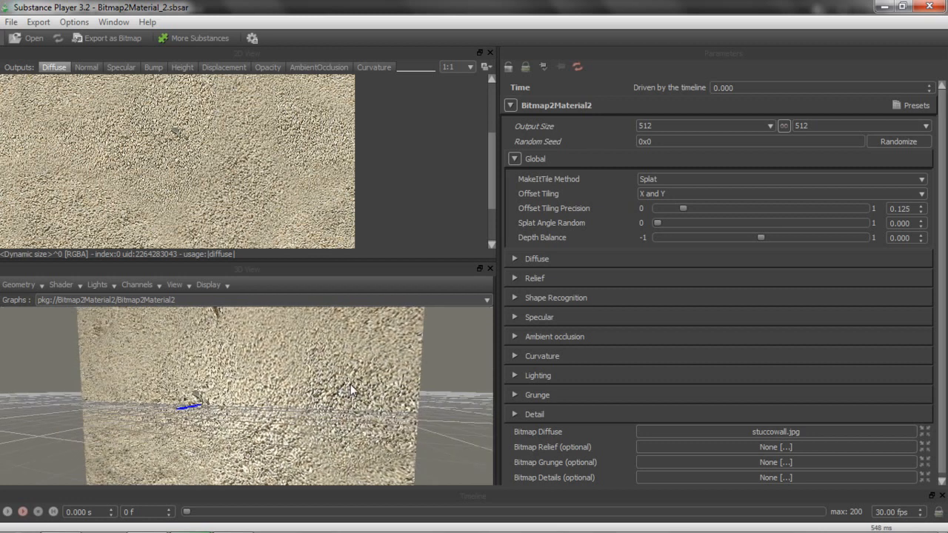
{"action": "scroll", "coordinate": [349, 385], "scroll_direction": "down", "scroll_amount": 3}
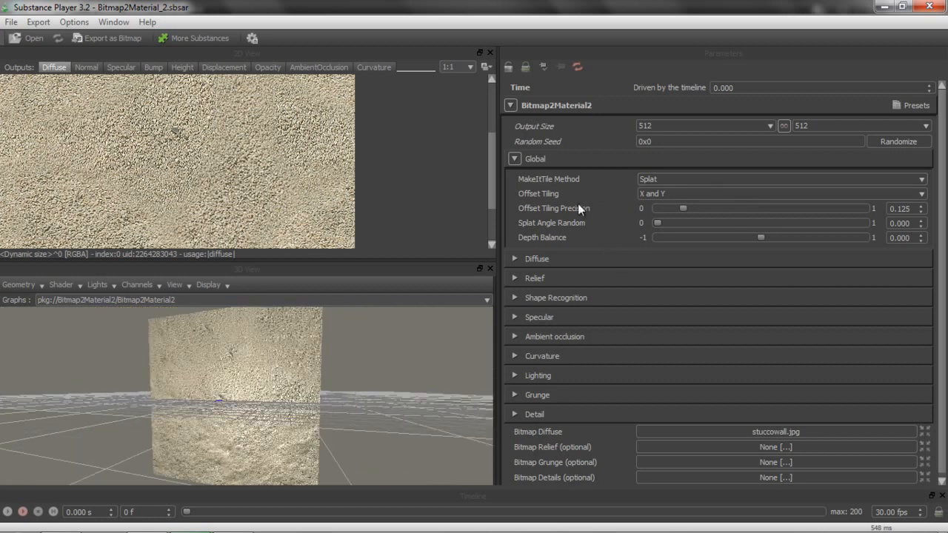
- Raise the Contrast of the stucco's Diffuse settings to 0.320
{"action": "left_click", "coordinate": [515, 159]}
{"action": "left_click", "coordinate": [515, 178]}
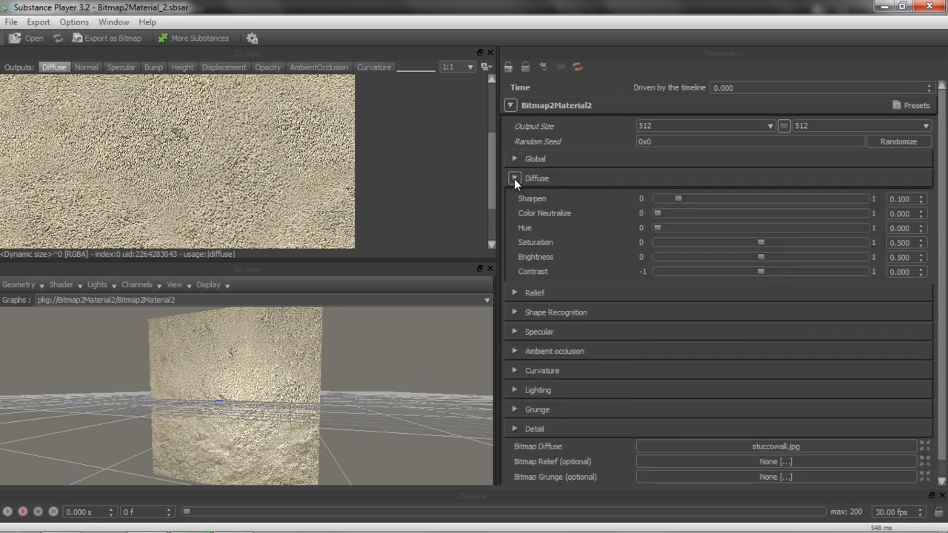
{"action": "left_click_drag", "start_coordinate": [764, 271], "coordinate": [794, 274]}
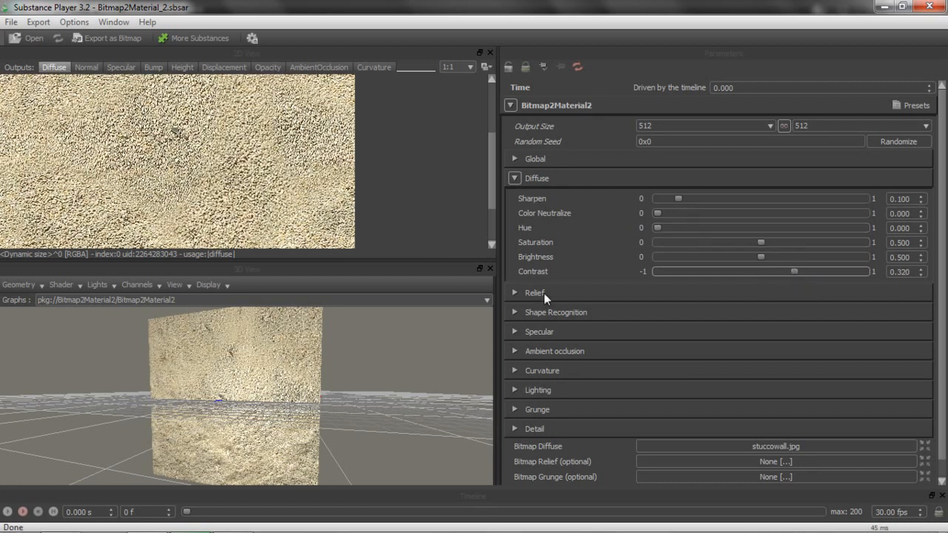
{"action": "left_click", "coordinate": [515, 179]}
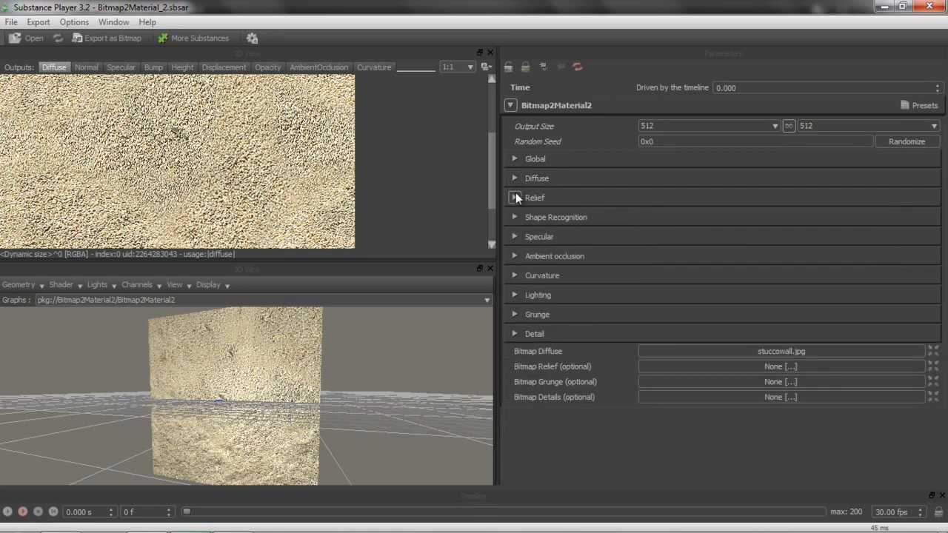
- Display the Normal output and set the Relief's Normal Strength to 14.141 and Fine details to 0.118
{"action": "left_click", "coordinate": [516, 196]}
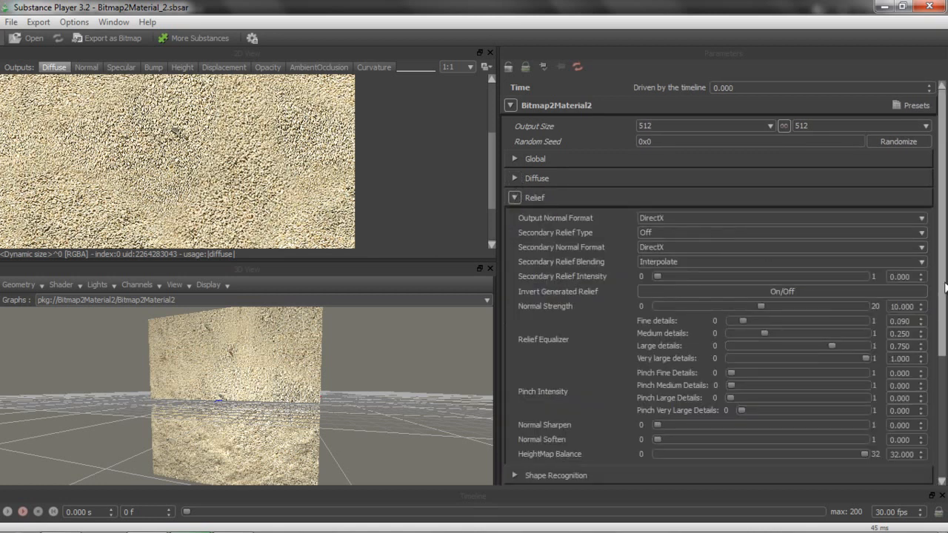
{"action": "scroll", "coordinate": [944, 292], "scroll_direction": "down", "scroll_amount": 3}
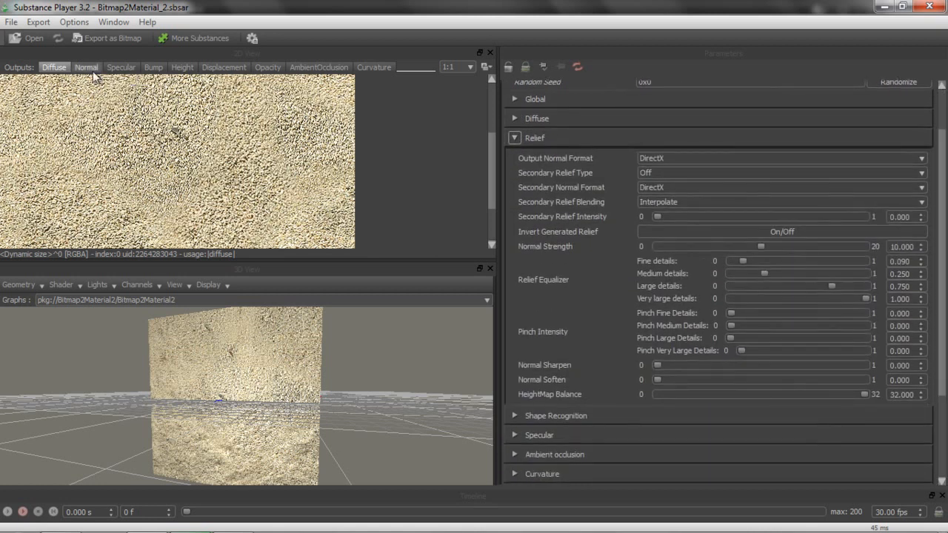
{"action": "left_click", "coordinate": [87, 68]}
{"action": "left_click_drag", "start_coordinate": [761, 247], "coordinate": [804, 261]}
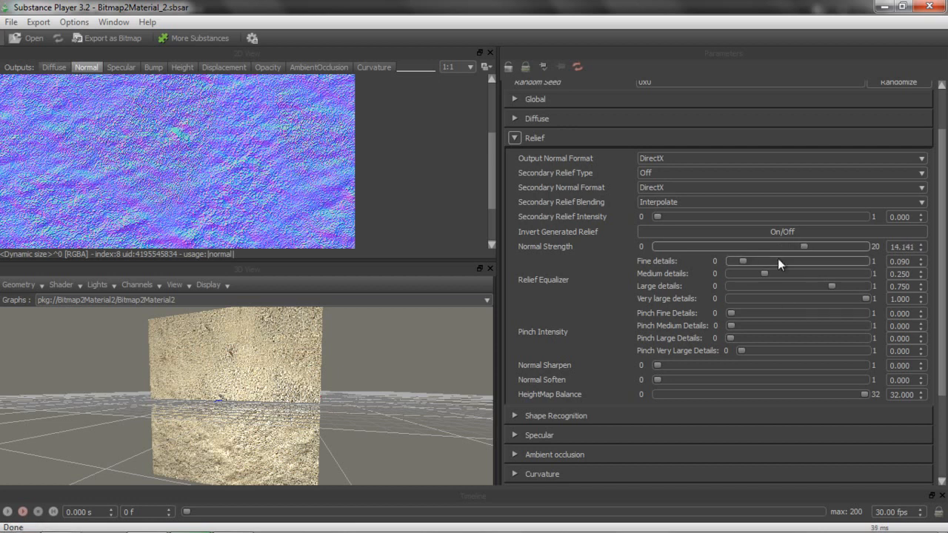
{"action": "left_click_drag", "start_coordinate": [745, 261], "coordinate": [755, 282]}
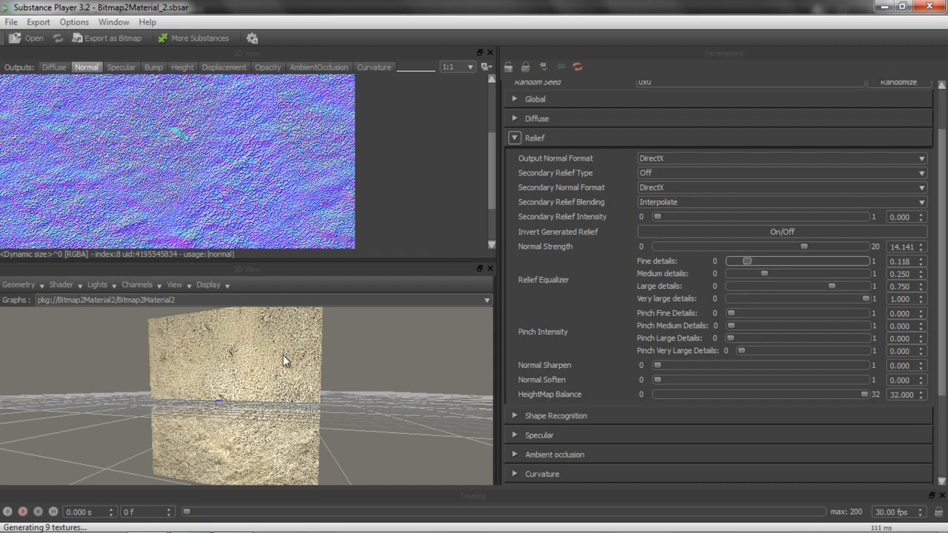
- Inspect the wall's relief up close and set the Relief Equalizer's Fine details to 0.088 and Medium details to 0.259
{"action": "left_click_drag", "start_coordinate": [192, 385], "coordinate": [326, 383]}
{"action": "scroll", "coordinate": [316, 391], "scroll_direction": "up", "scroll_amount": 5}
{"action": "scroll", "coordinate": [316, 391], "scroll_direction": "down", "scroll_amount": 3}
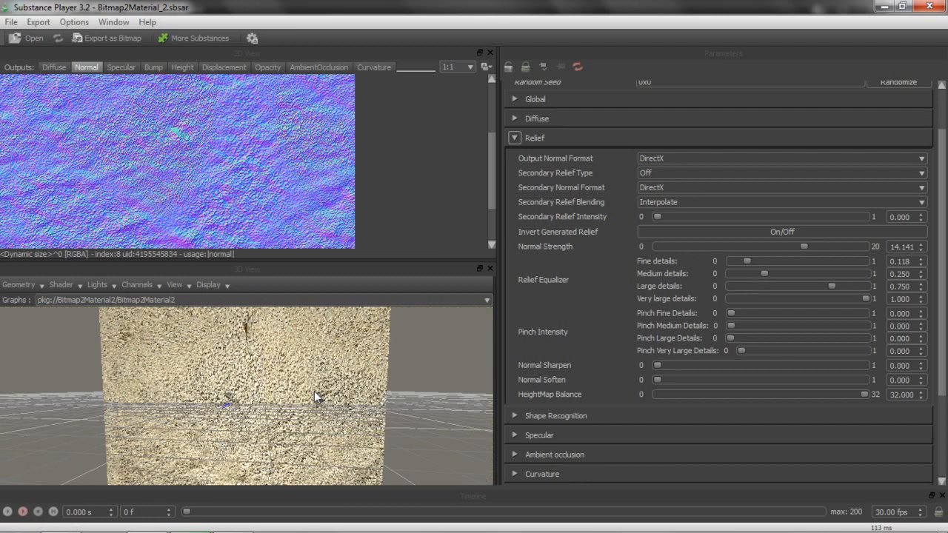
{"action": "scroll", "coordinate": [314, 400], "scroll_direction": "up", "scroll_amount": 4}
{"action": "mouse_move", "coordinate": [333, 412]}
{"action": "left_mouse_down"}
{"action": "mouse_move", "coordinate": [329, 399]}
{"action": "mouse_move", "coordinate": [315, 402]}
{"action": "mouse_move", "coordinate": [321, 412]}
{"action": "left_mouse_up"}
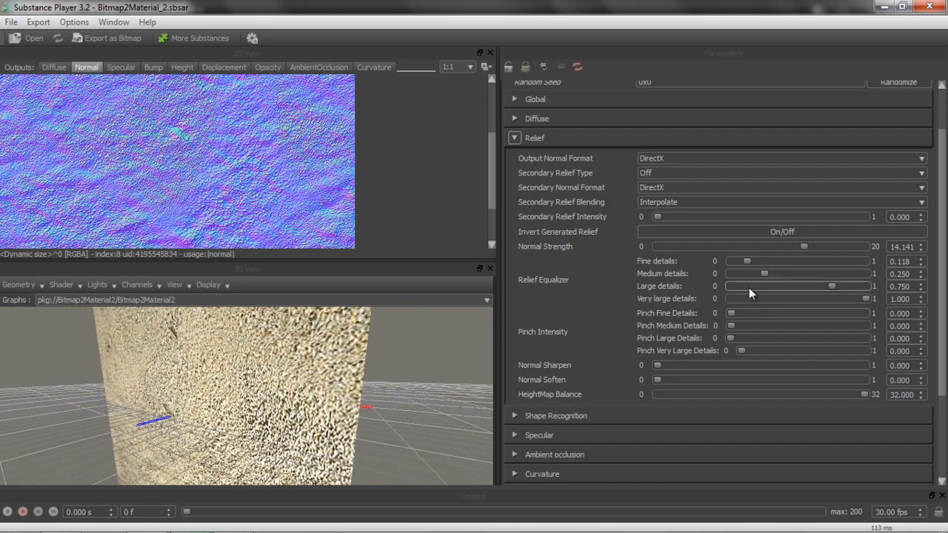
{"action": "left_click", "coordinate": [753, 259]}
{"action": "left_click_drag", "start_coordinate": [743, 277], "coordinate": [762, 282]}
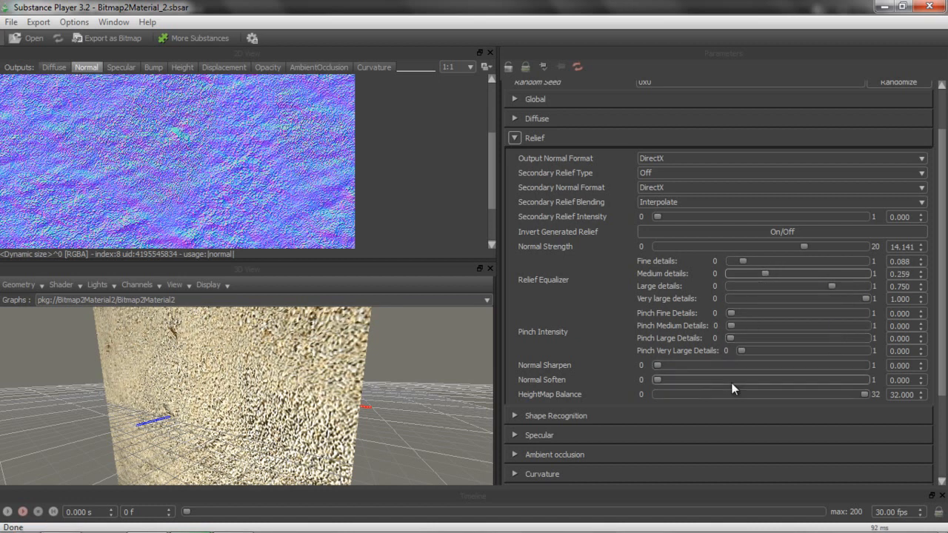
- Set the Relief's Normal Soften to 0.090 and check the softened stucco on the 3D preview
{"action": "left_click_drag", "start_coordinate": [653, 382], "coordinate": [670, 378]}
{"action": "left_click_drag", "start_coordinate": [729, 383], "coordinate": [771, 389]}
{"action": "left_click_drag", "start_coordinate": [696, 402], "coordinate": [675, 402]}
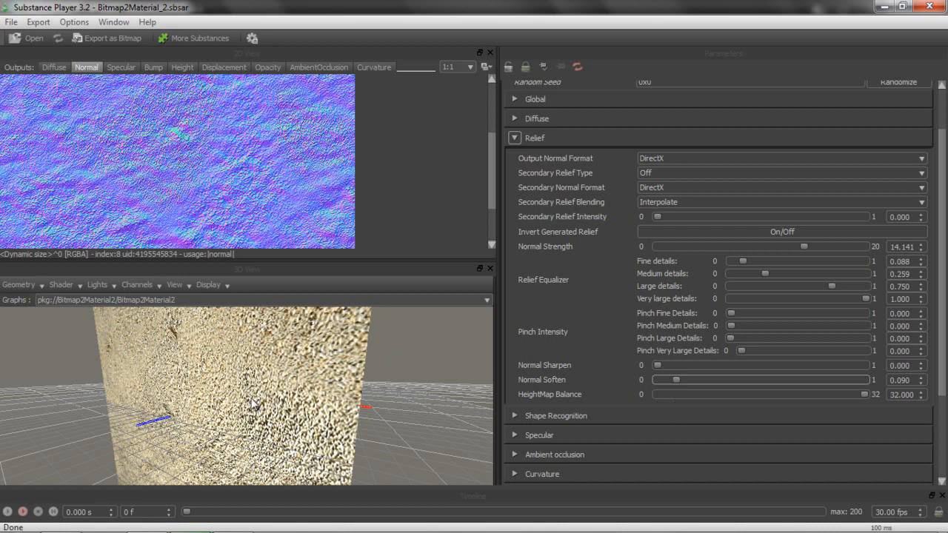
{"action": "left_click_drag", "start_coordinate": [236, 403], "coordinate": [256, 398]}
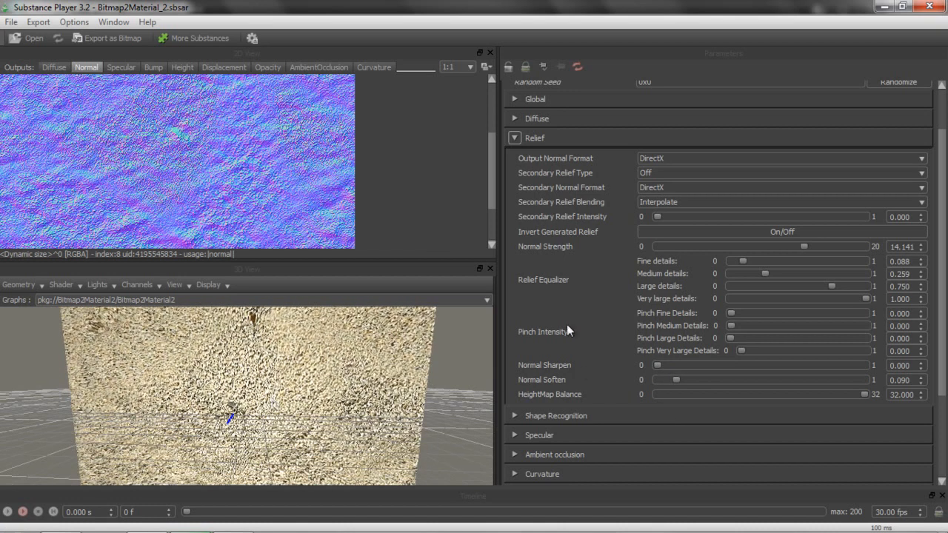
{"action": "left_click", "coordinate": [514, 138]}
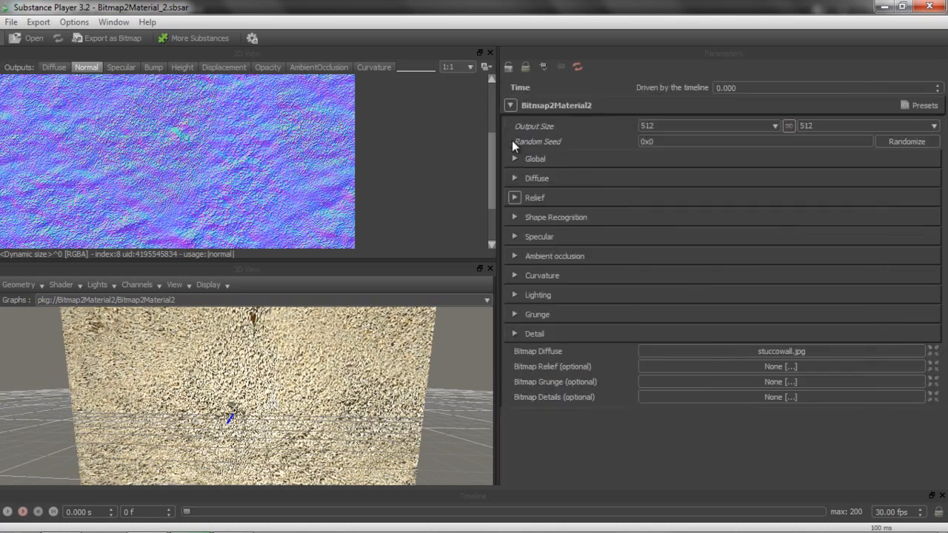
- Set the ambient occlusion's AO Multiply to 0.340 and AO Spread to 0.276
{"action": "left_click", "coordinate": [518, 258]}
{"action": "left_click", "coordinate": [657, 277]}
{"action": "left_click_drag", "start_coordinate": [669, 277], "coordinate": [727, 281]}
{"action": "left_click_drag", "start_coordinate": [864, 291], "coordinate": [715, 305]}
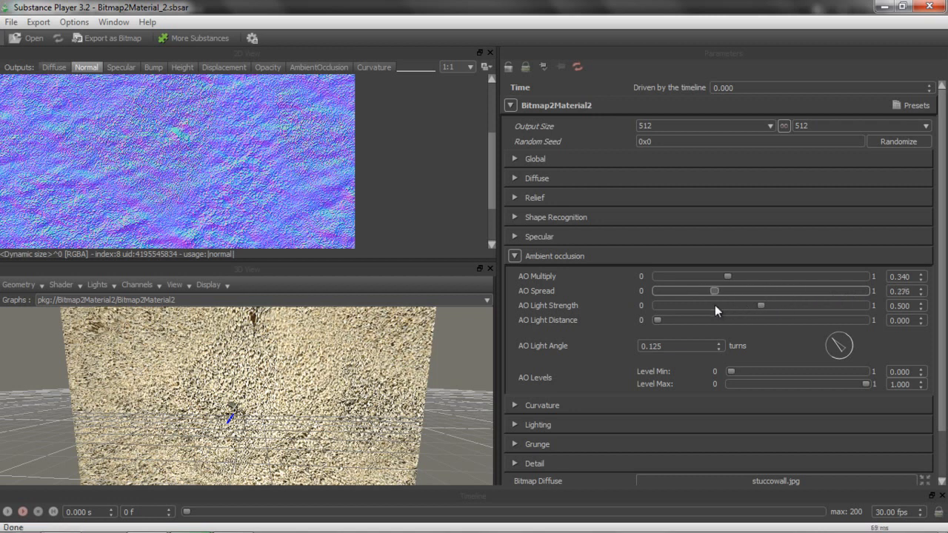
- Set AO Light Strength to 0.627, AO Light Distance to 0.637, AO Light Angle to 0.511 turns and the AO Level Min to 0.082
{"action": "left_click_drag", "start_coordinate": [772, 306], "coordinate": [710, 314]}
{"action": "mouse_move", "coordinate": [791, 318]}
{"action": "left_mouse_down"}
{"action": "mouse_move", "coordinate": [844, 318]}
{"action": "mouse_move", "coordinate": [788, 318]}
{"action": "left_mouse_up"}
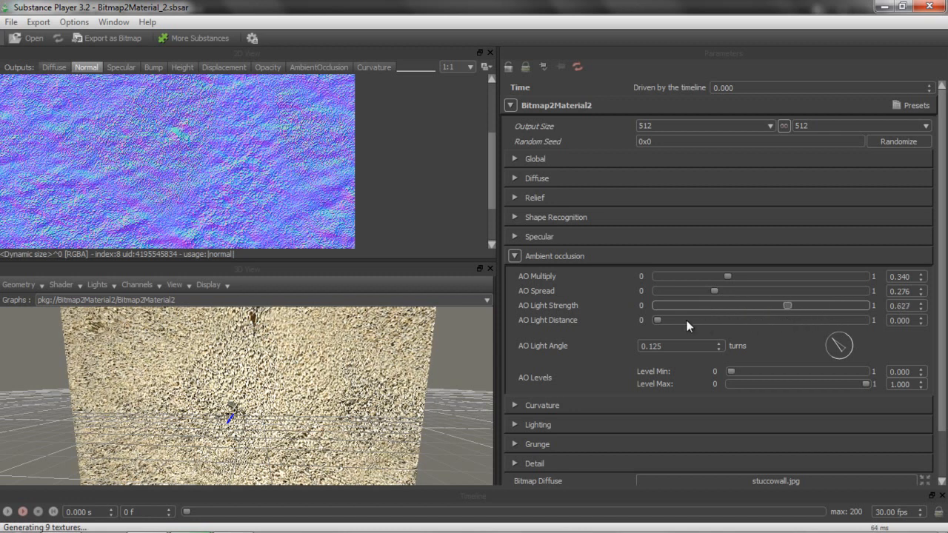
{"action": "left_click_drag", "start_coordinate": [656, 320], "coordinate": [896, 350]}
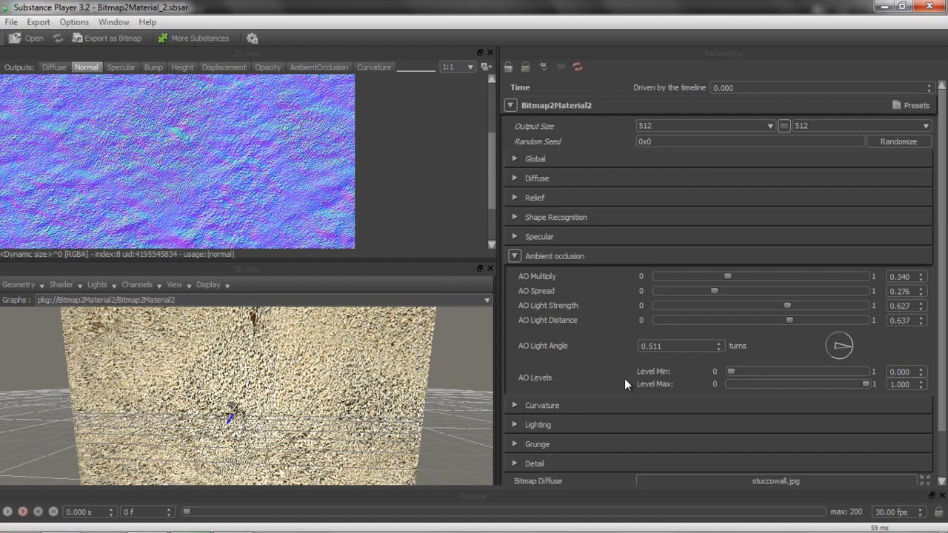
{"action": "left_click_drag", "start_coordinate": [730, 375], "coordinate": [749, 388]}
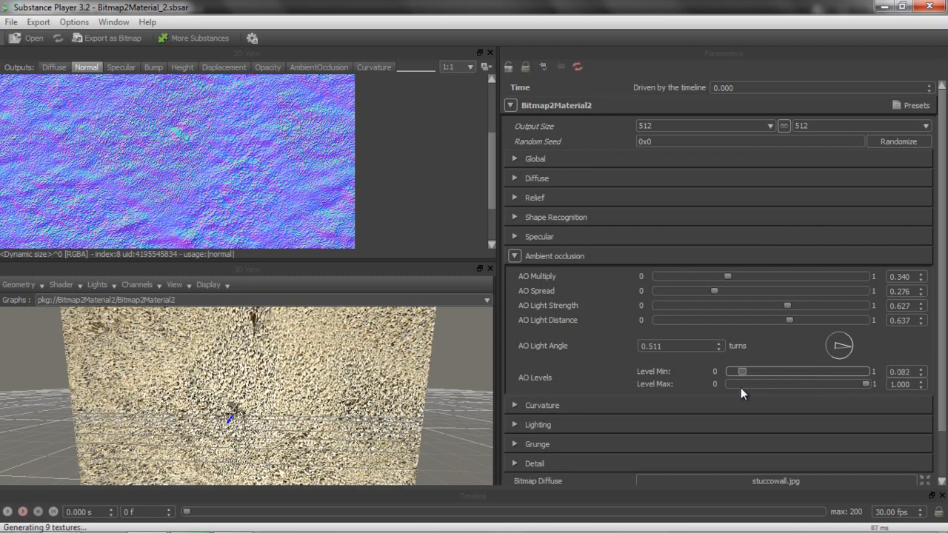
{"action": "left_click", "coordinate": [515, 256]}
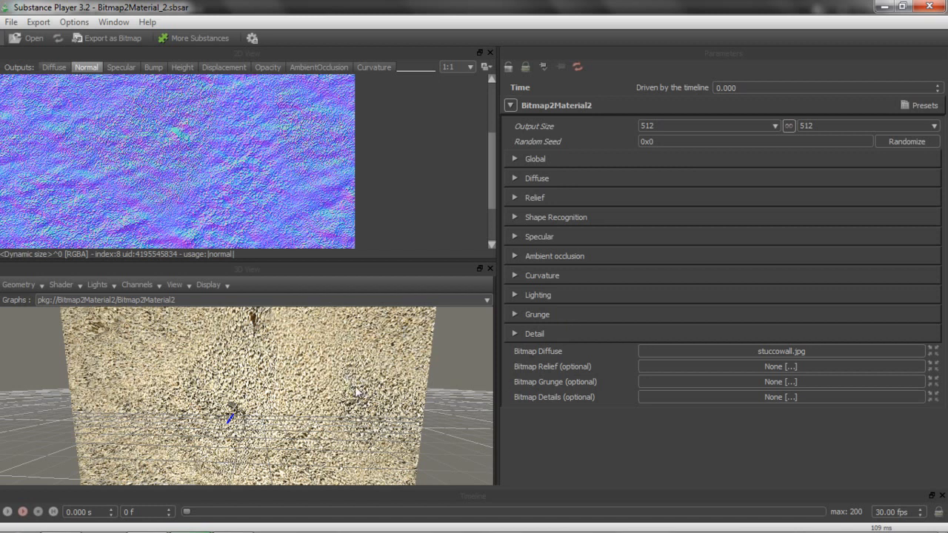
- Start a bitmap export of the stucco material and create a new folder named Wall in the Tutorial directory for its output
{"action": "mouse_move", "coordinate": [357, 400]}
{"action": "left_mouse_down"}
{"action": "mouse_move", "coordinate": [357, 368]}
{"action": "mouse_move", "coordinate": [386, 392]}
{"action": "mouse_move", "coordinate": [373, 423]}
{"action": "mouse_move", "coordinate": [308, 423]}
{"action": "mouse_move", "coordinate": [320, 397]}
{"action": "mouse_move", "coordinate": [367, 381]}
{"action": "mouse_move", "coordinate": [375, 395]}
{"action": "mouse_move", "coordinate": [341, 406]}
{"action": "left_mouse_up"}
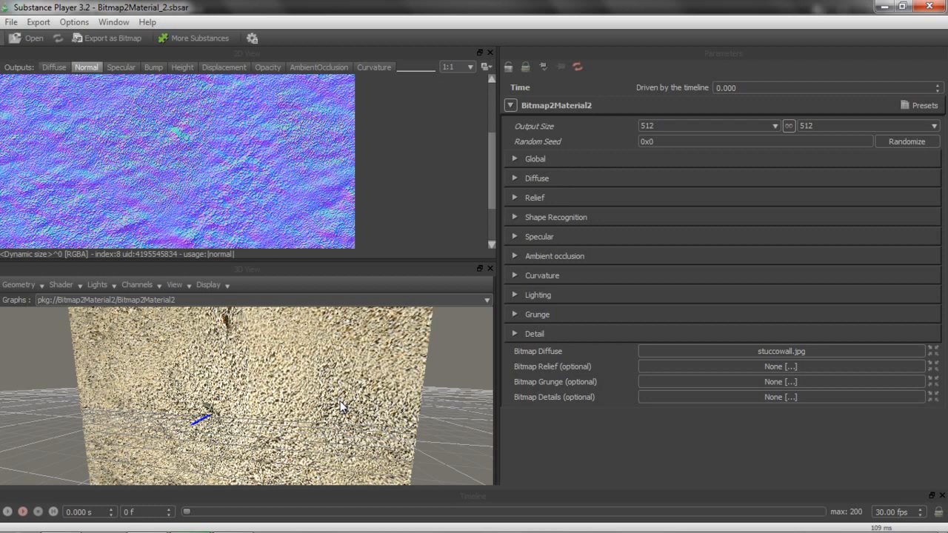
{"action": "left_click", "coordinate": [115, 41]}
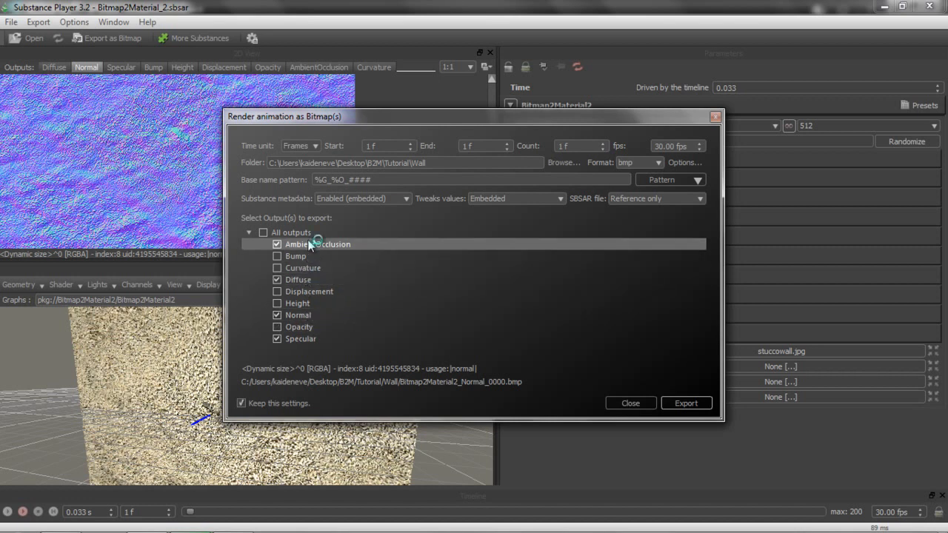
{"action": "left_click", "coordinate": [565, 163]}
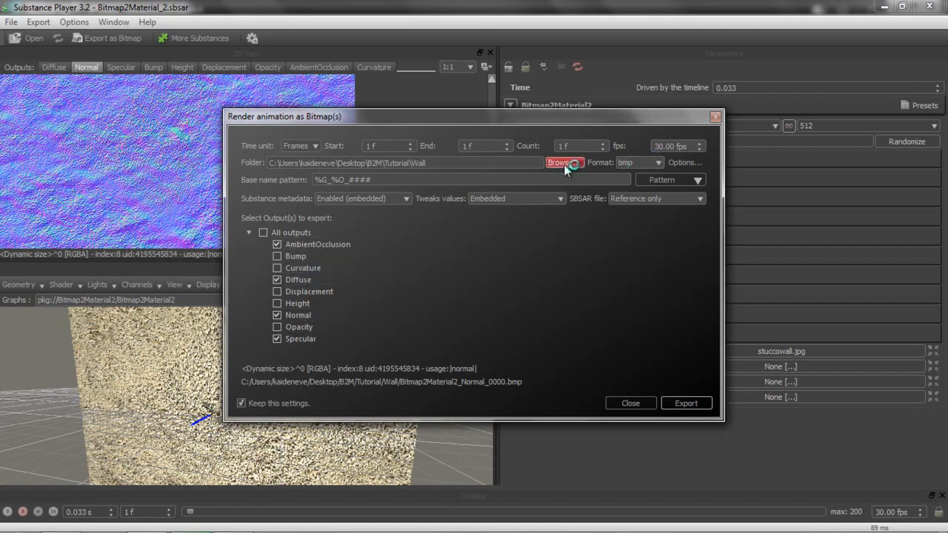
{"action": "right_click", "coordinate": [447, 343]}
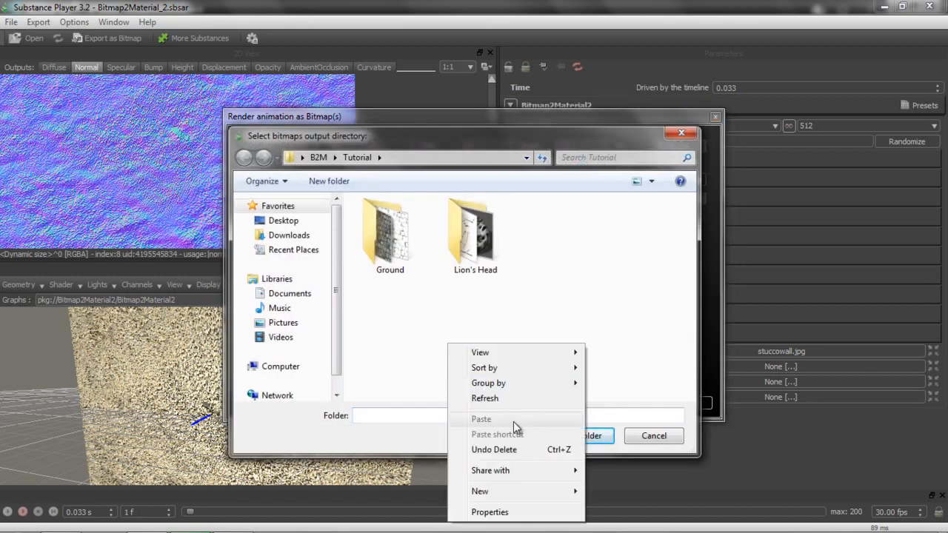
{"action": "mouse_move", "coordinate": [499, 491]}
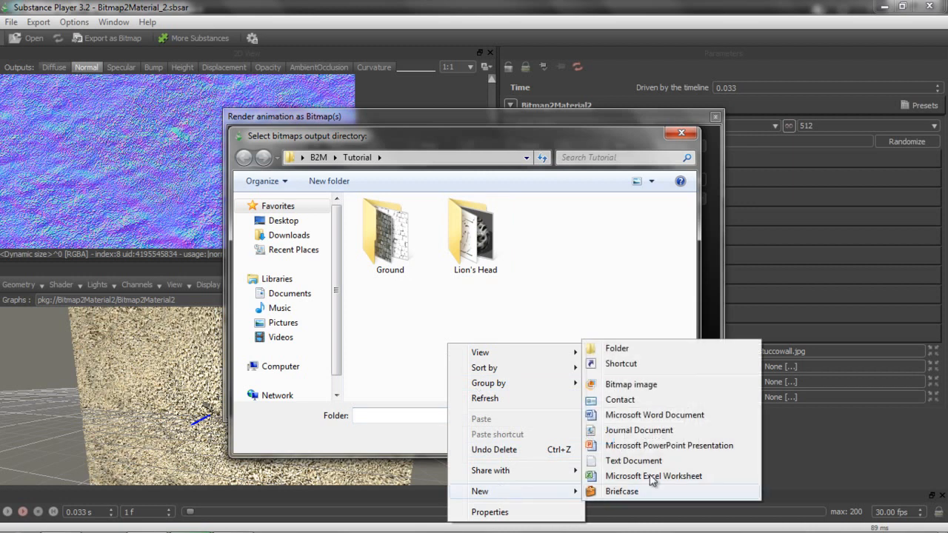
{"action": "left_click", "coordinate": [649, 349]}
{"action": "type", "text": "Wall"}
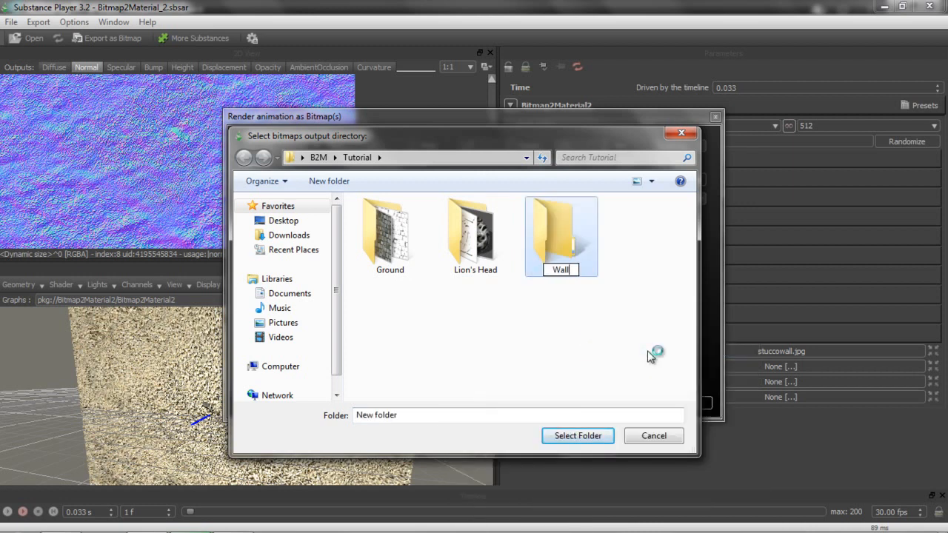
{"action": "key", "text": "Return"}
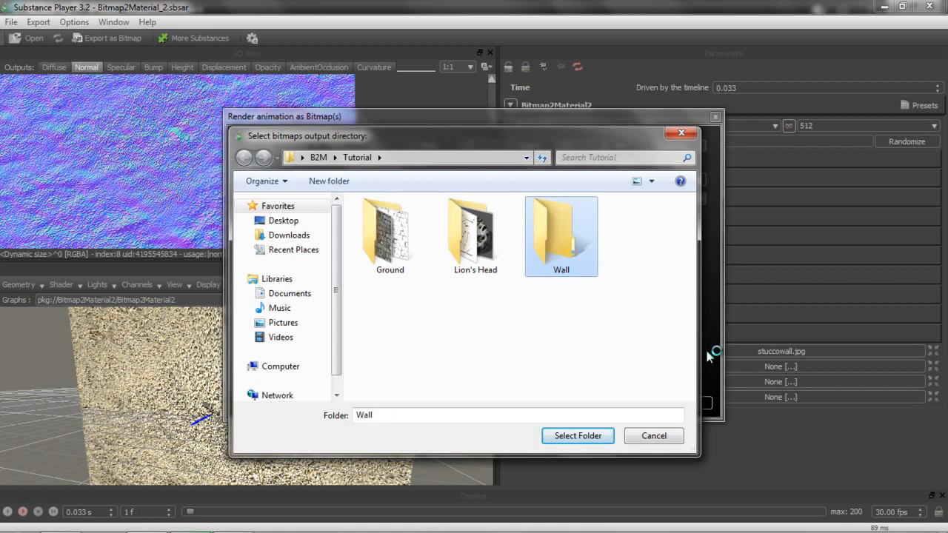
- Choose the Wall folder as output and export the AmbientOcclusion, Diffuse, Normal and Specular maps as bmp
{"action": "double_click", "coordinate": [561, 255]}
{"action": "left_click", "coordinate": [580, 437]}
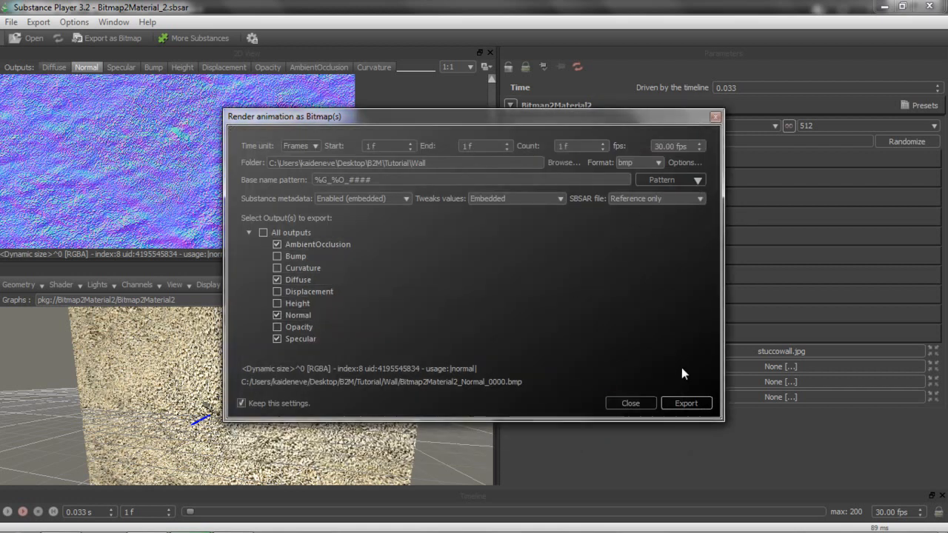
{"action": "left_click", "coordinate": [688, 402]}
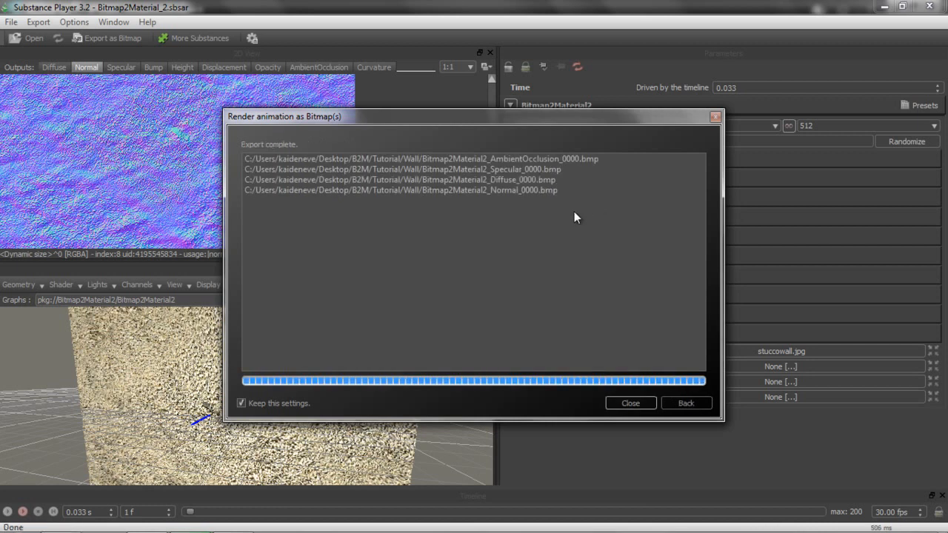
{"action": "left_click", "coordinate": [630, 403]}
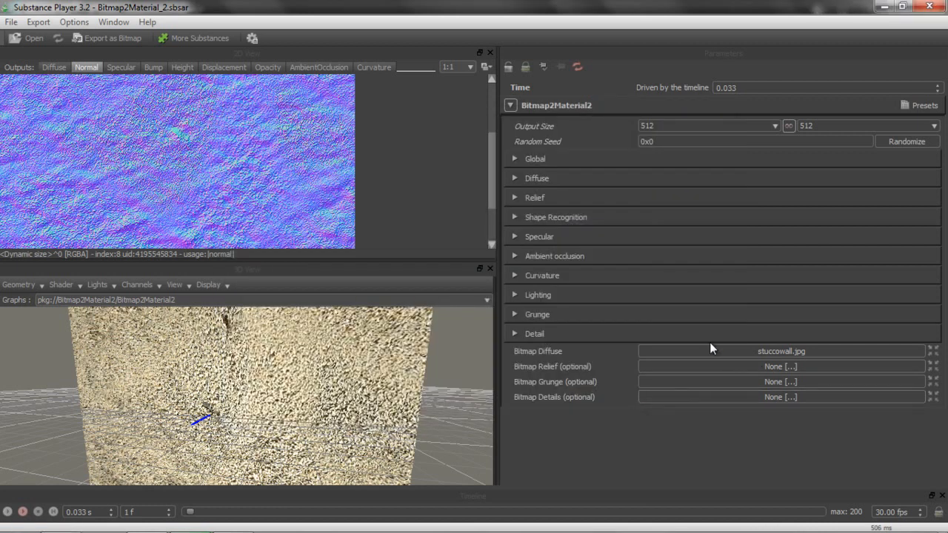
- Switch to iClone and bring up the exported maps in the Tutorial\Wall folder over its viewport
{"action": "key", "text": "alt+Tab"}
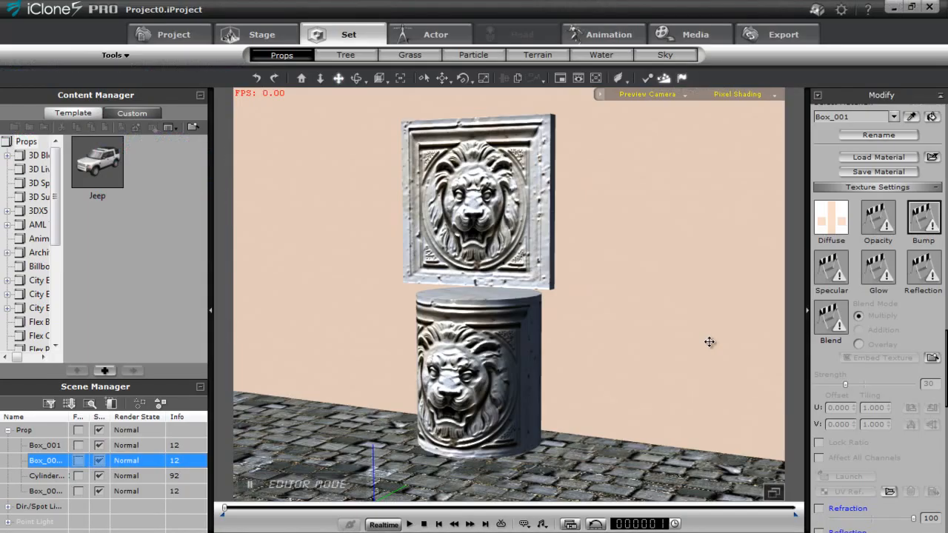
{"action": "key", "text": "alt+Tab"}
{"action": "key", "text": "alt+Tab"}
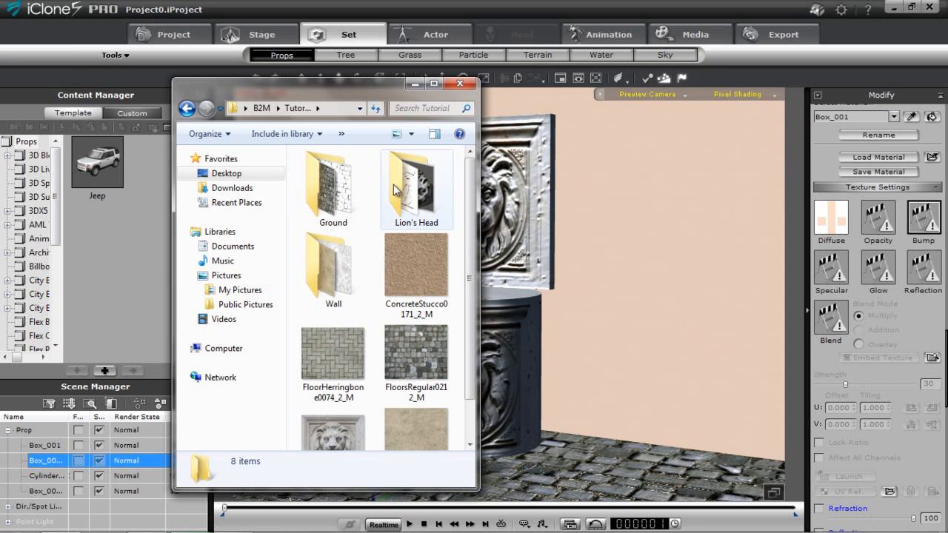
{"action": "double_click", "coordinate": [346, 261]}
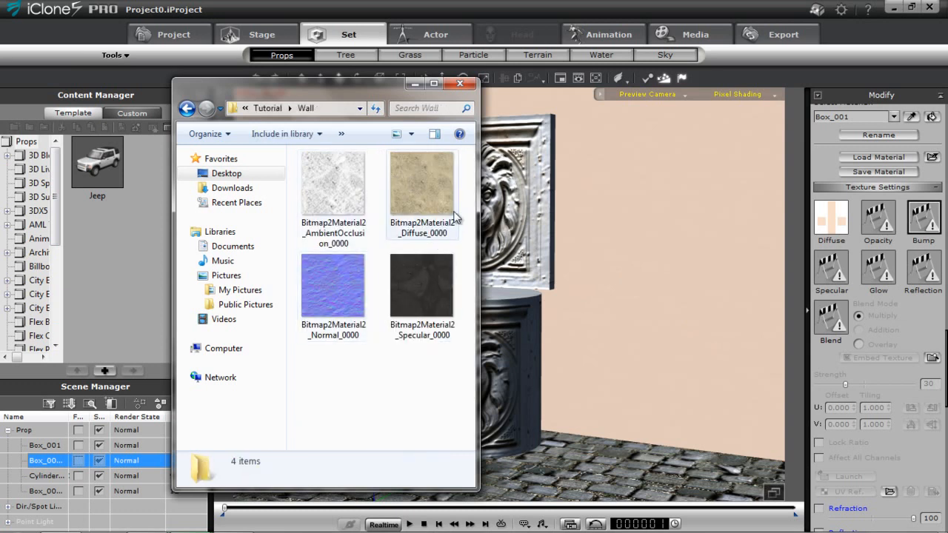
- Apply Bitmap2Material2_Diffuse_0000 to the wall box as its Diffuse Map and set the Opacity map strength to 0
{"action": "left_click_drag", "start_coordinate": [423, 182], "coordinate": [660, 295]}
{"action": "mouse_move", "coordinate": [690, 328]}
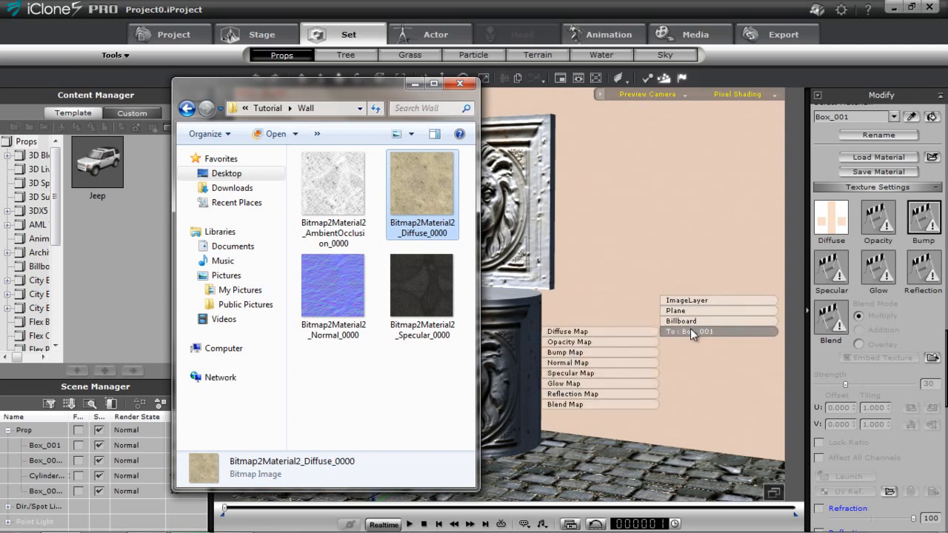
{"action": "left_click", "coordinate": [624, 332]}
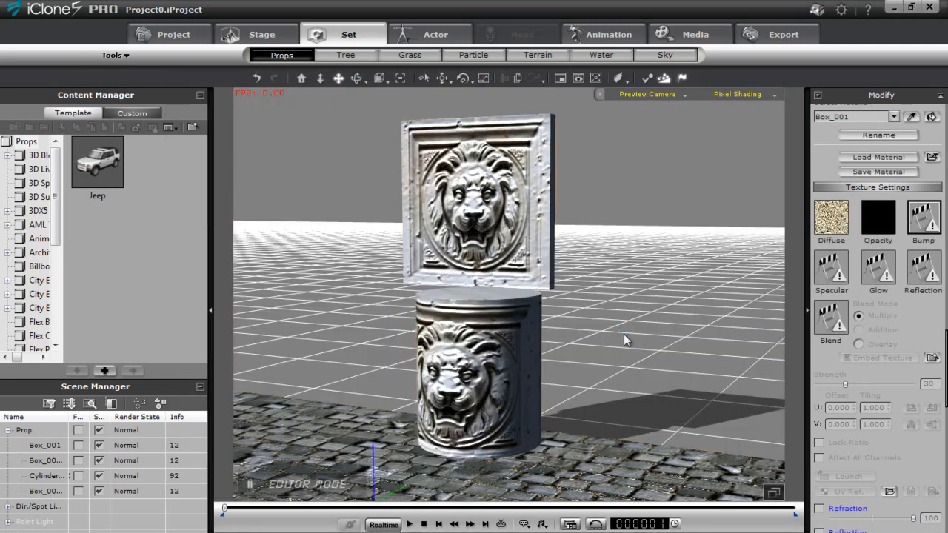
{"action": "left_click", "coordinate": [880, 237]}
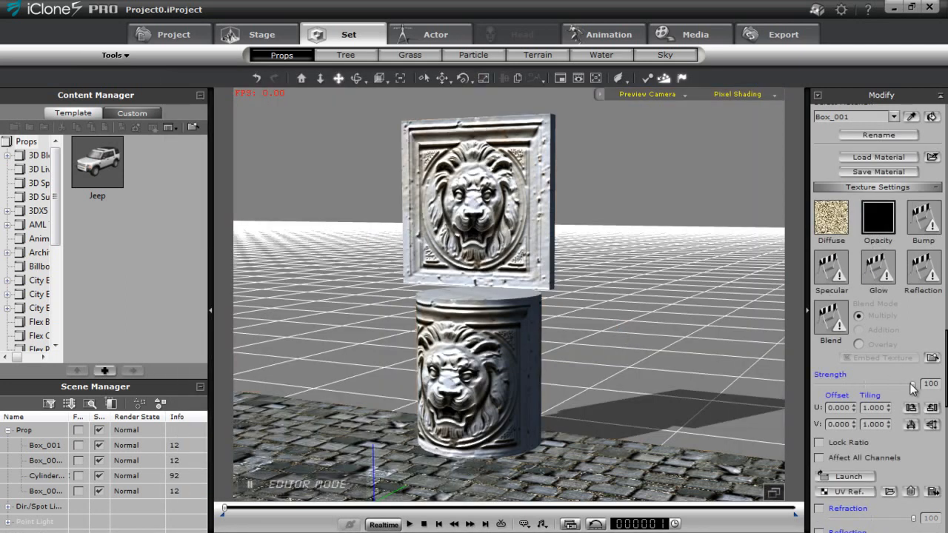
{"action": "left_click_drag", "start_coordinate": [914, 384], "coordinate": [817, 384]}
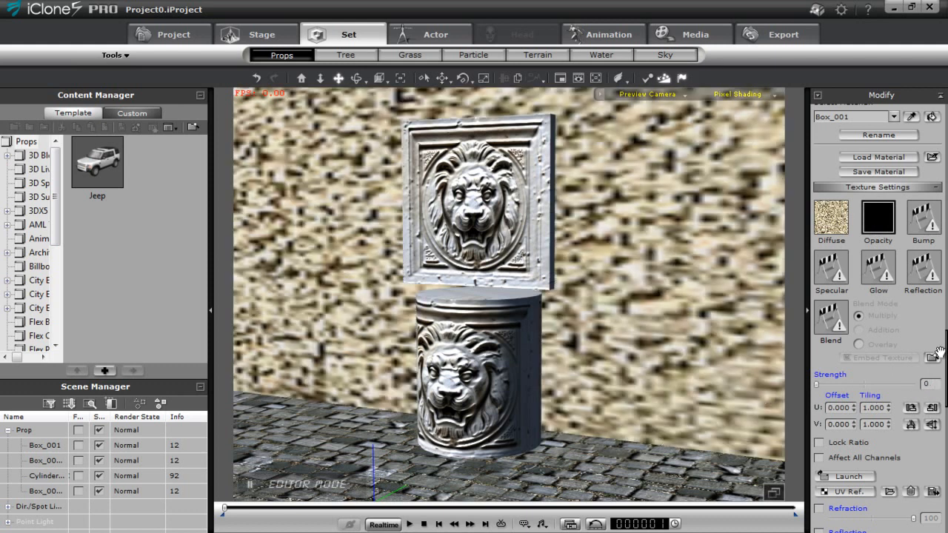
- Apply planar UV mapping to the wall with Z alignment, U tiling 4, V tiling 3 and a rotation of 90
{"action": "left_click_drag", "start_coordinate": [946, 348], "coordinate": [945, 442]}
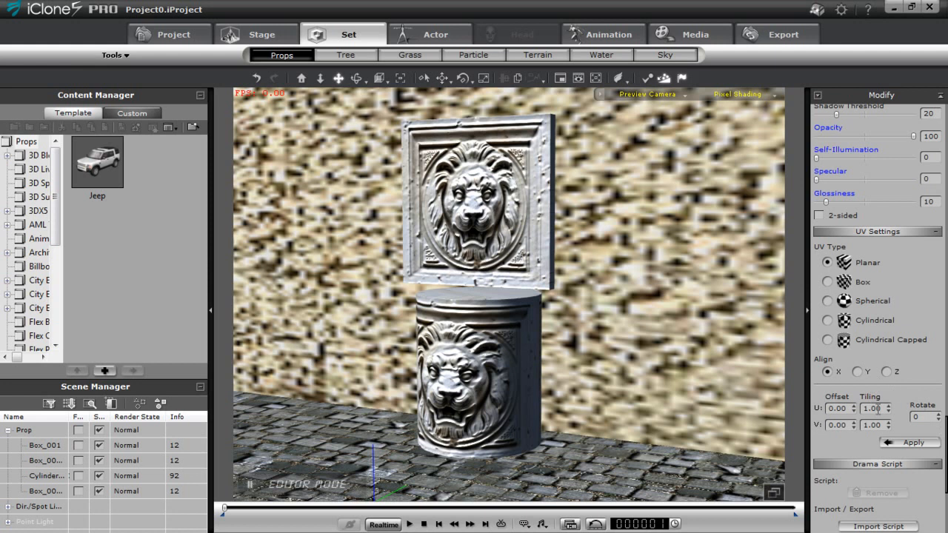
{"action": "left_click_drag", "start_coordinate": [882, 409], "coordinate": [849, 415]}
{"action": "type", "text": "4"}
{"action": "left_click_drag", "start_coordinate": [880, 427], "coordinate": [862, 425]}
{"action": "type", "text": "3"}
{"action": "left_click", "coordinate": [886, 371]}
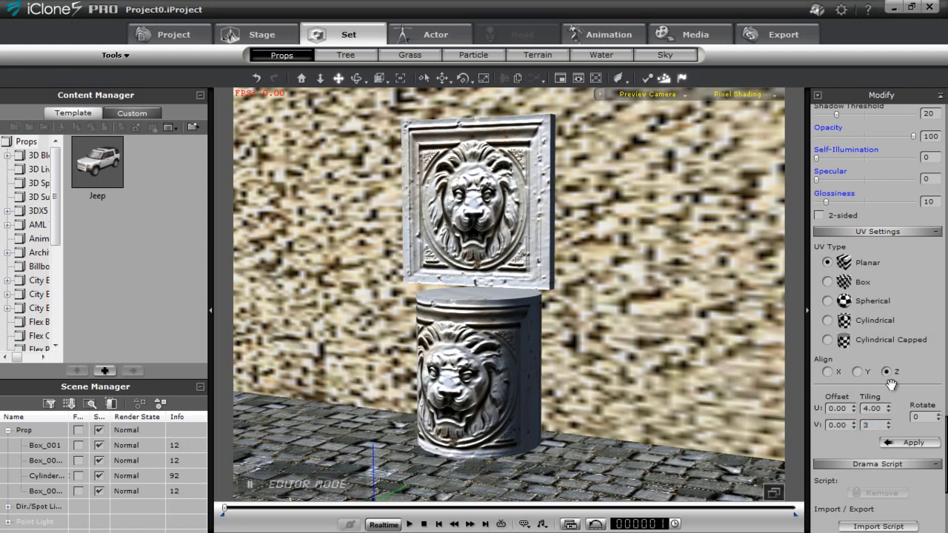
{"action": "left_click", "coordinate": [913, 443]}
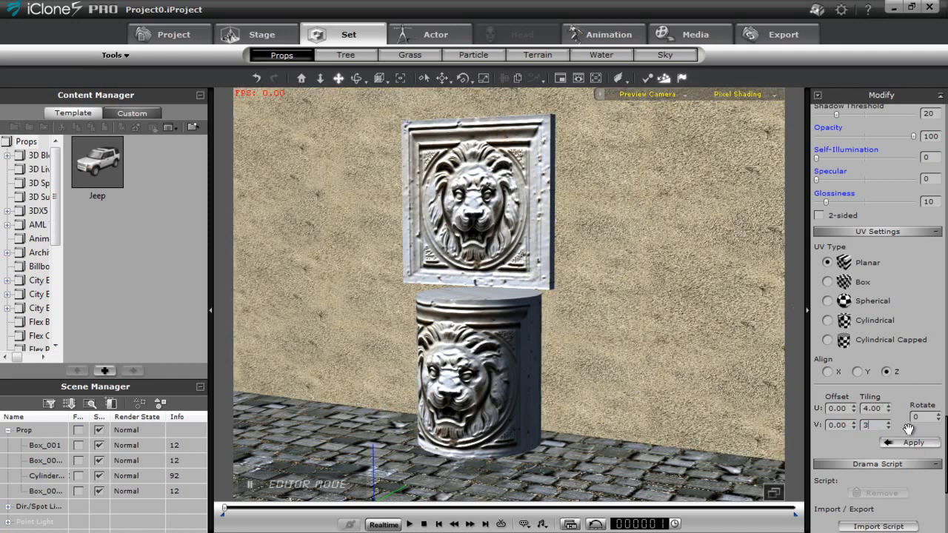
{"action": "left_click", "coordinate": [919, 416]}
{"action": "left_click", "coordinate": [908, 443]}
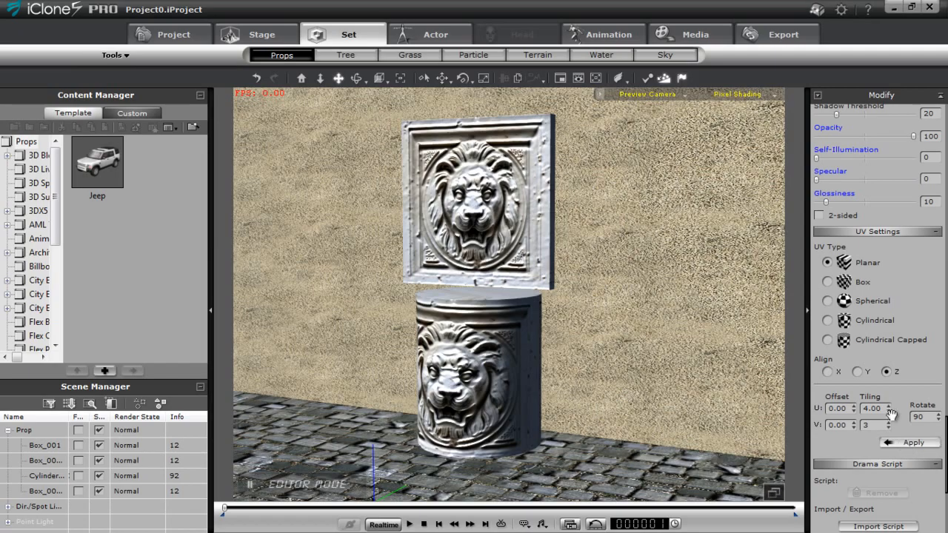
- Examine the stucco tiling on the wall behind the lion props from several angles
{"action": "left_click_drag", "start_coordinate": [659, 179], "coordinate": [678, 208]}
{"action": "right_click_drag", "start_coordinate": [694, 314], "coordinate": [651, 364]}
{"action": "left_click_drag", "start_coordinate": [645, 378], "coordinate": [676, 319]}
{"action": "right_click_drag", "start_coordinate": [676, 318], "coordinate": [656, 335]}
{"action": "left_click_drag", "start_coordinate": [649, 368], "coordinate": [641, 342]}
{"action": "left_click_drag", "start_coordinate": [629, 303], "coordinate": [620, 359]}
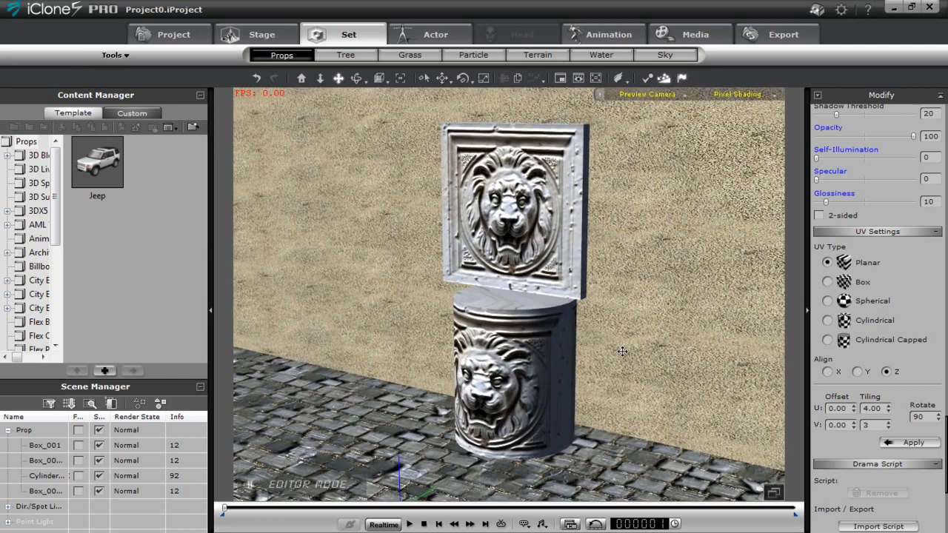
{"action": "right_click_drag", "start_coordinate": [622, 357], "coordinate": [629, 339]}
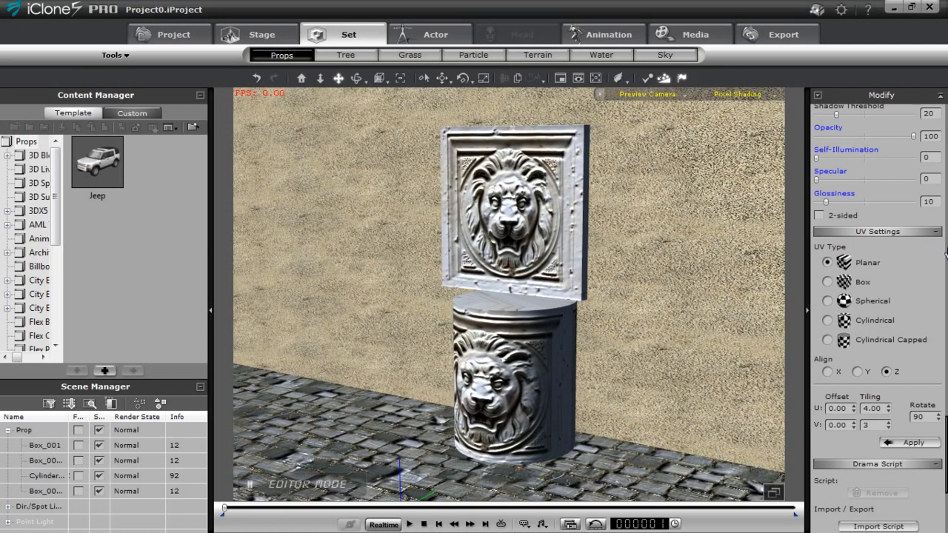
- Load Bitmap2Material2_Normal_0000 from the Wall folder into the wall's Bump channel
{"action": "scroll", "coordinate": [945, 428], "scroll_direction": "up", "scroll_amount": 10}
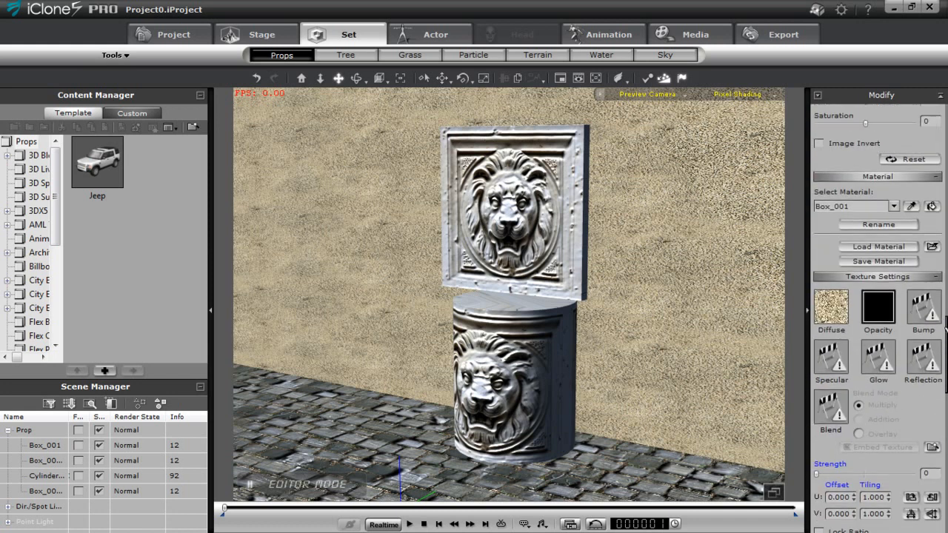
{"action": "left_click", "coordinate": [923, 306]}
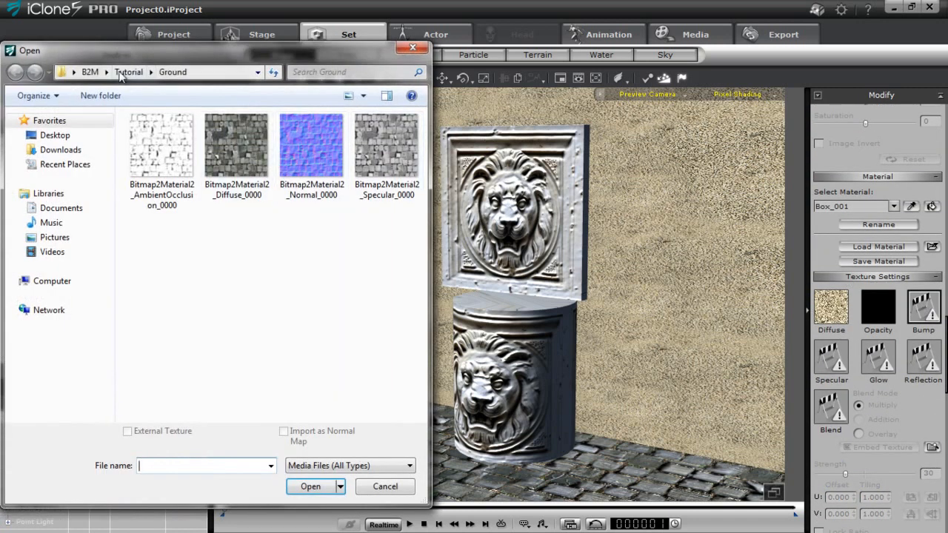
{"action": "left_click", "coordinate": [128, 72]}
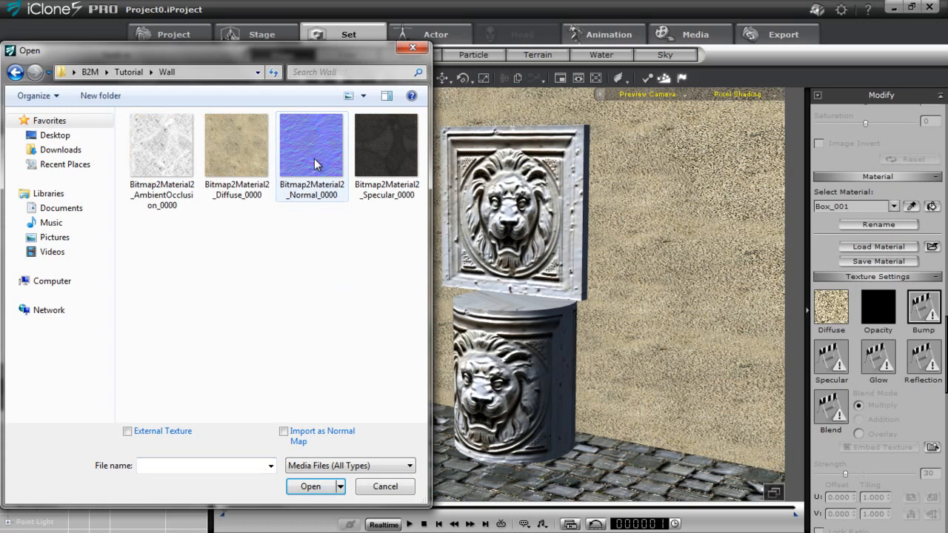
{"action": "left_click", "coordinate": [300, 150]}
{"action": "left_click", "coordinate": [317, 490]}
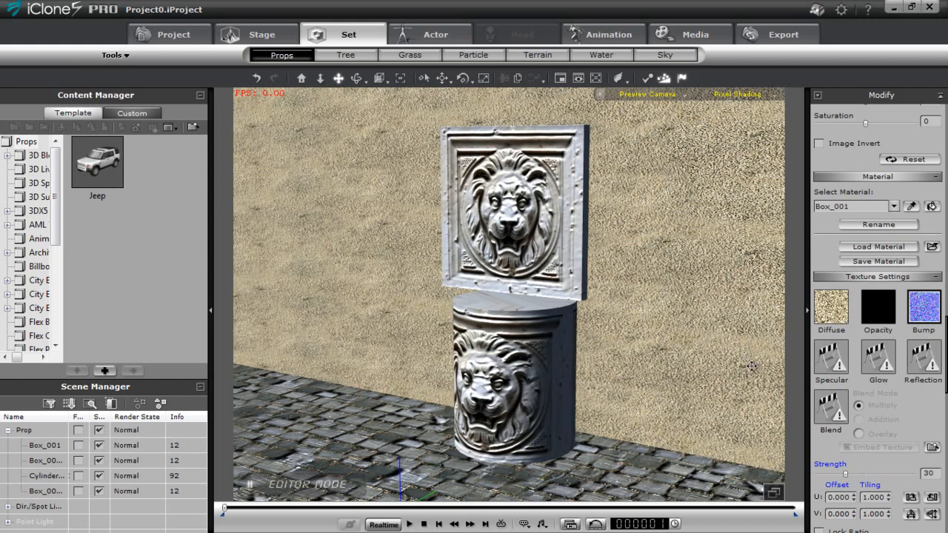
- Load Bitmap2Material2_Specular_0000 from the Ground folder into the wall's Specular channel
{"action": "double_click", "coordinate": [827, 361]}
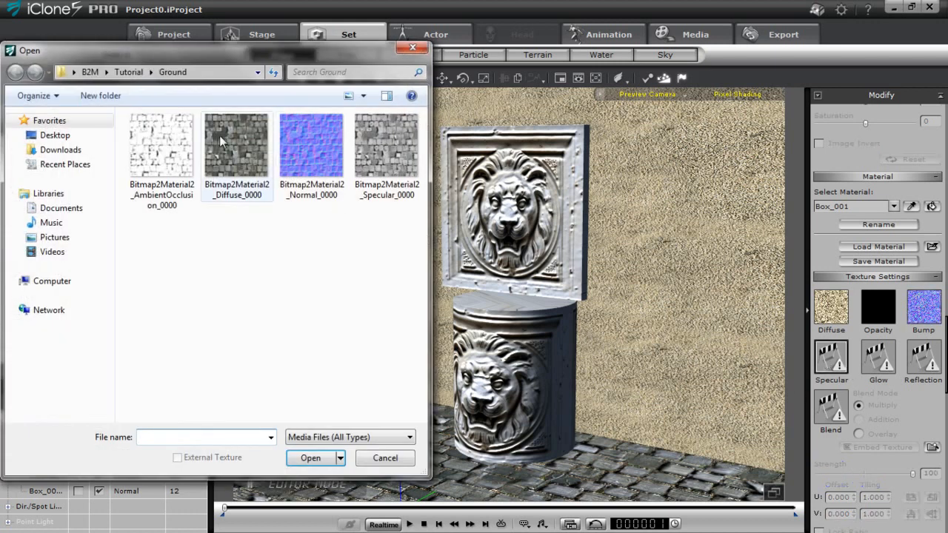
{"action": "left_click", "coordinate": [373, 157]}
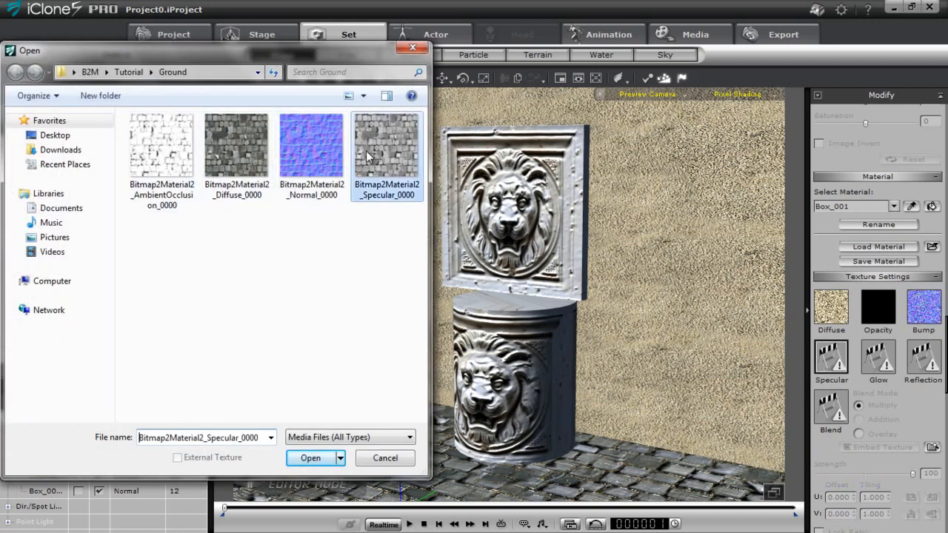
{"action": "left_click", "coordinate": [311, 457]}
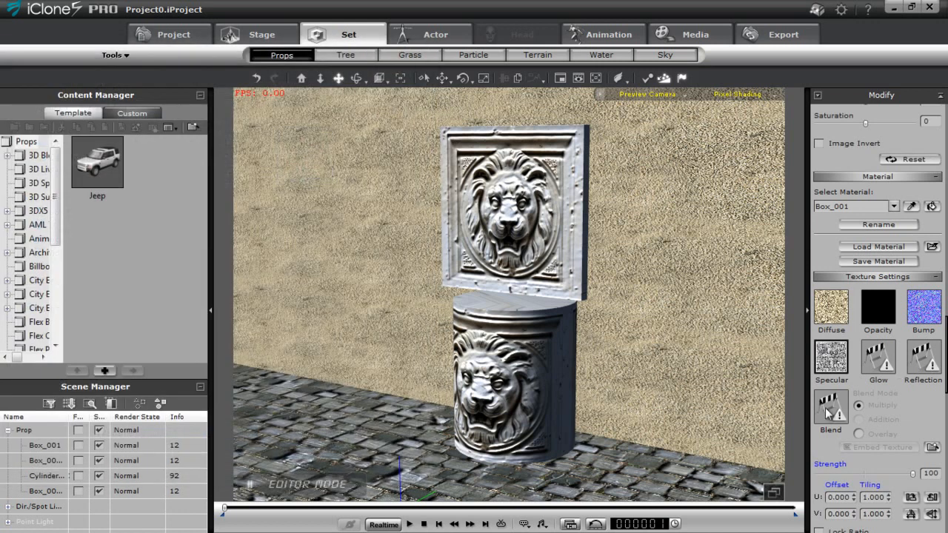
- Load Bitmap2Material2_AmbientOcclusion_0000 from the Wall folder into the wall's Blend channel
{"action": "double_click", "coordinate": [827, 408]}
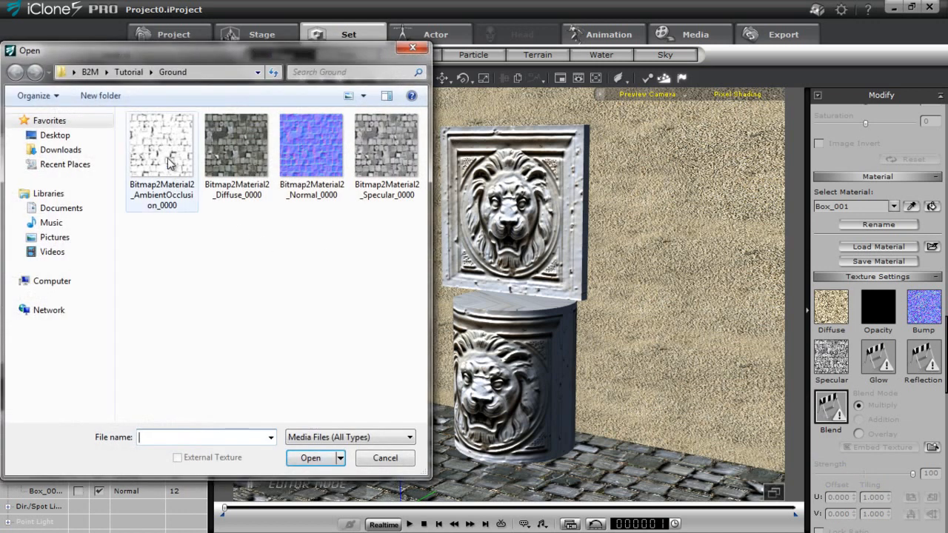
{"action": "left_click", "coordinate": [128, 71]}
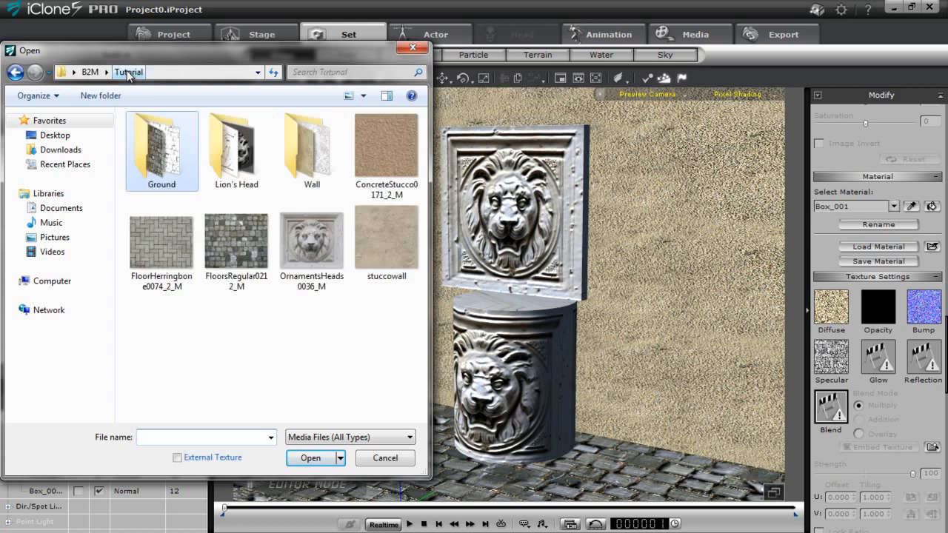
{"action": "double_click", "coordinate": [289, 159]}
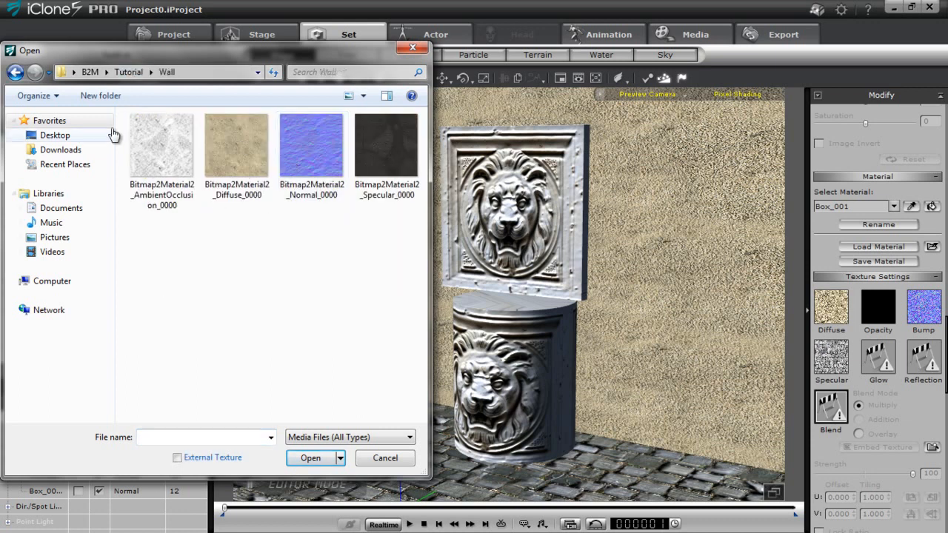
{"action": "left_click", "coordinate": [165, 151]}
{"action": "left_click", "coordinate": [311, 457]}
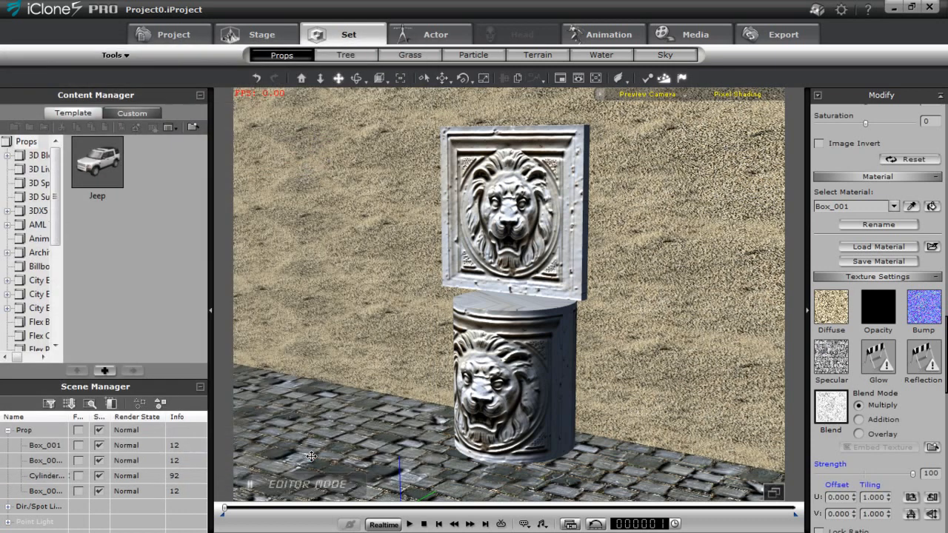
- Replace the wall's Specular map with Bitmap2Material2_Specular_0000 from the Wall folder
{"action": "double_click", "coordinate": [832, 355]}
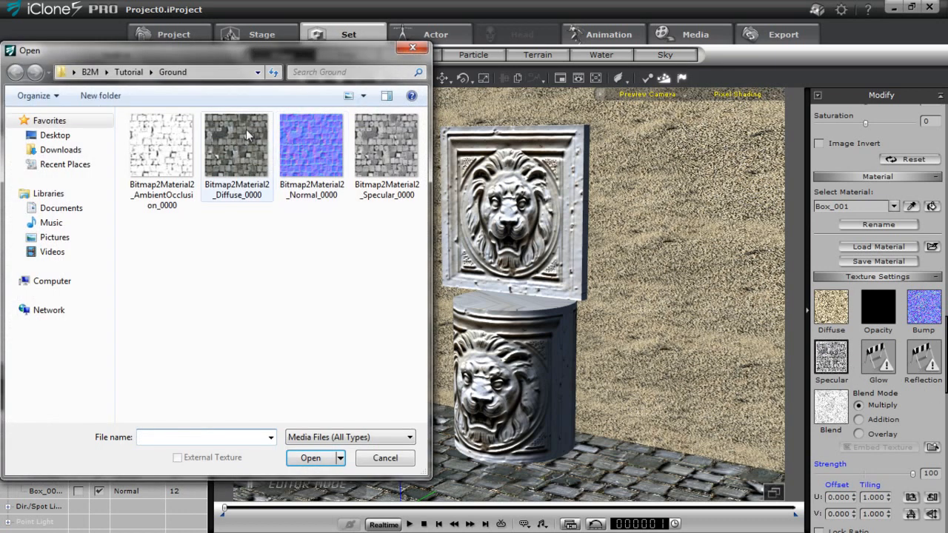
{"action": "left_click", "coordinate": [132, 73]}
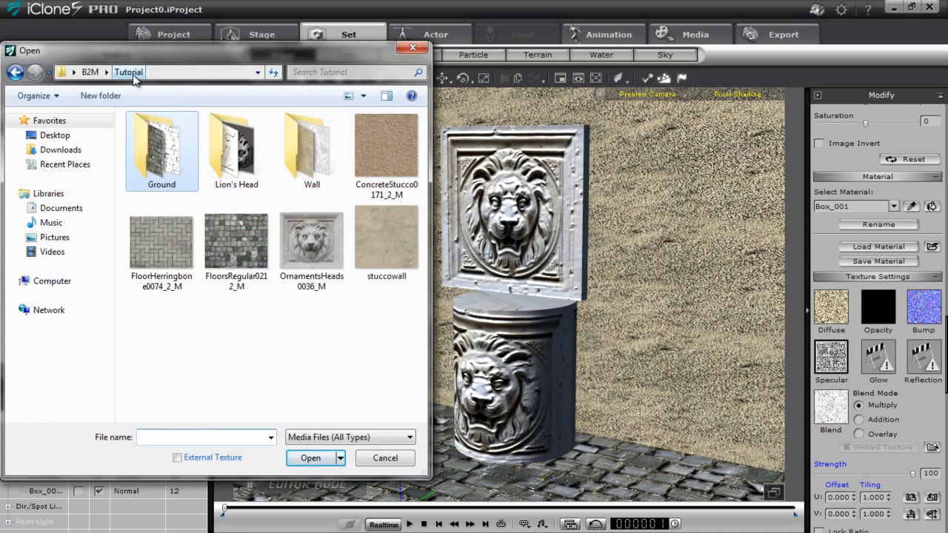
{"action": "double_click", "coordinate": [312, 148]}
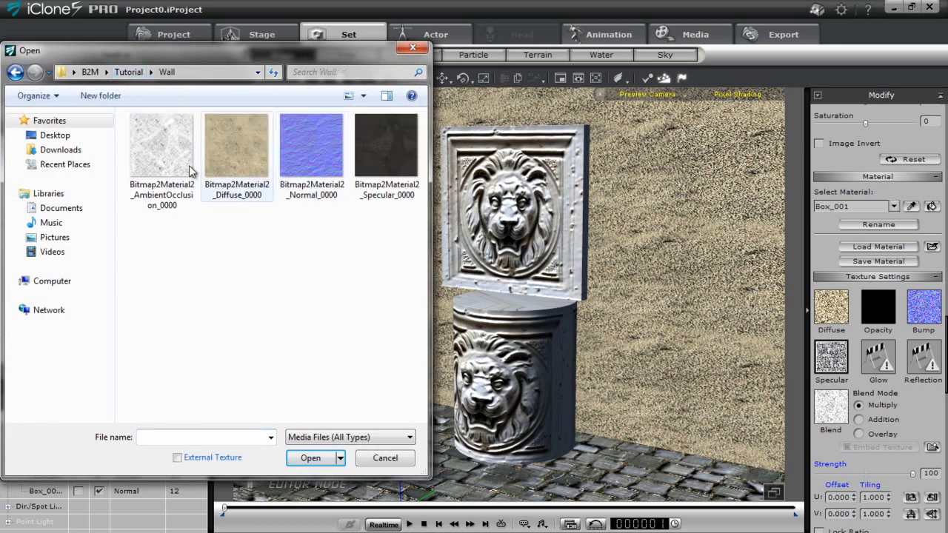
{"action": "left_click", "coordinate": [378, 152]}
{"action": "left_click", "coordinate": [312, 458]}
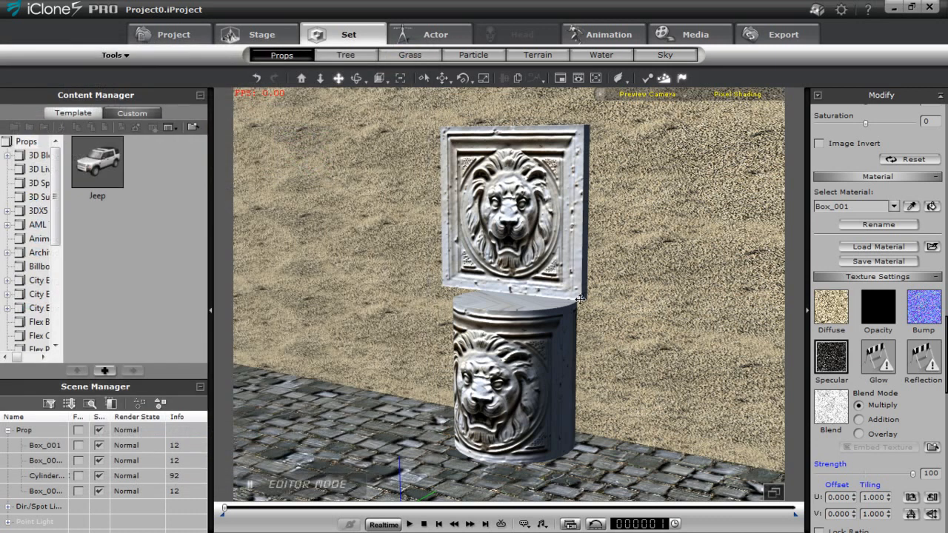
- Set the wall material's Blend strength to 20 and its Bump strength to 75
{"action": "left_click", "coordinate": [838, 408]}
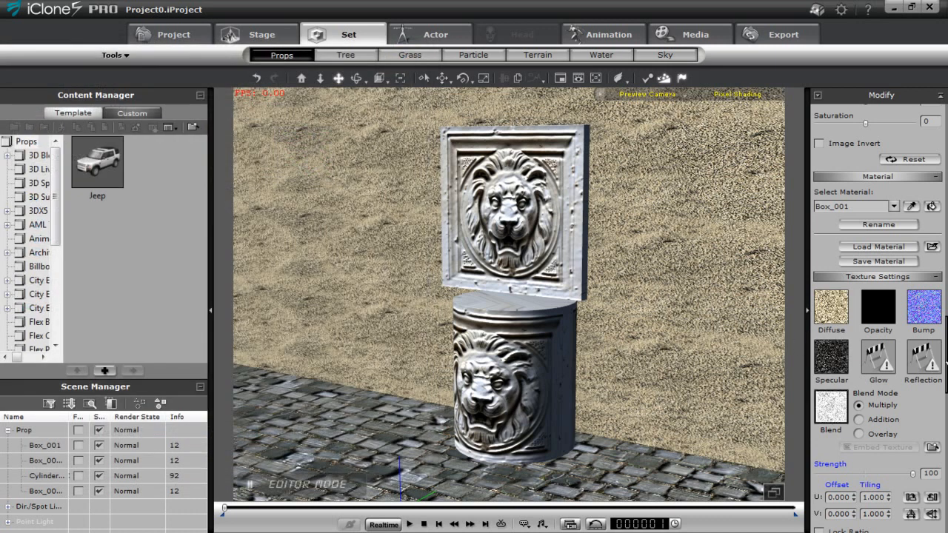
{"action": "scroll", "coordinate": [946, 363], "scroll_direction": "down", "scroll_amount": 5}
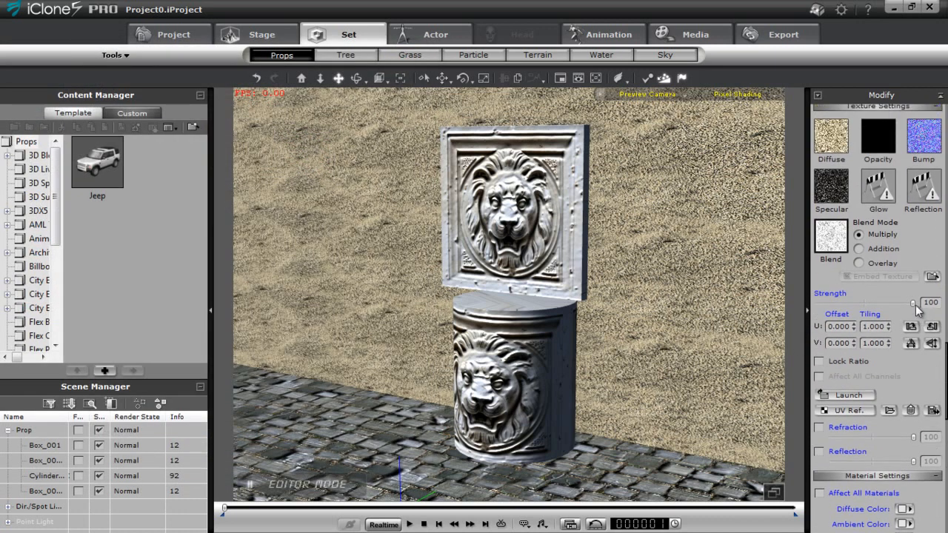
{"action": "left_click_drag", "start_coordinate": [915, 309], "coordinate": [837, 318]}
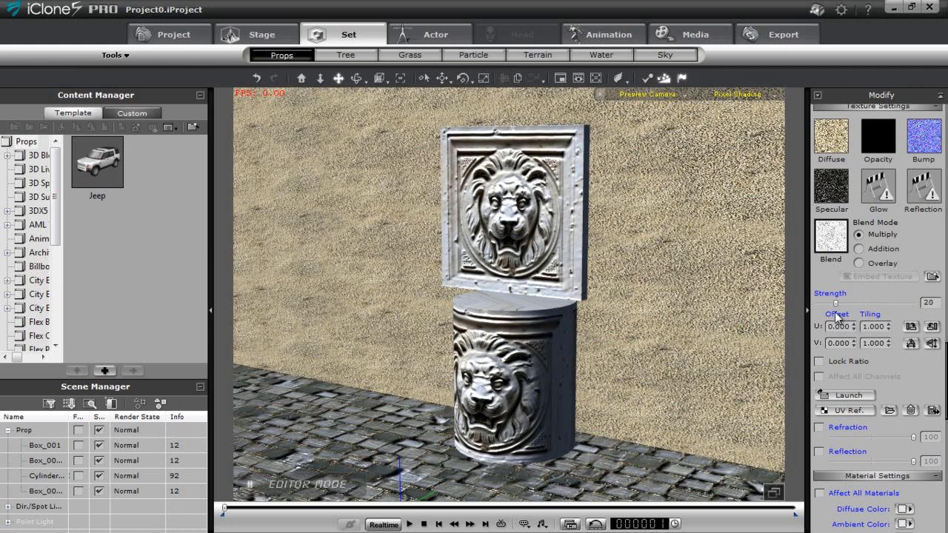
{"action": "left_click", "coordinate": [923, 147]}
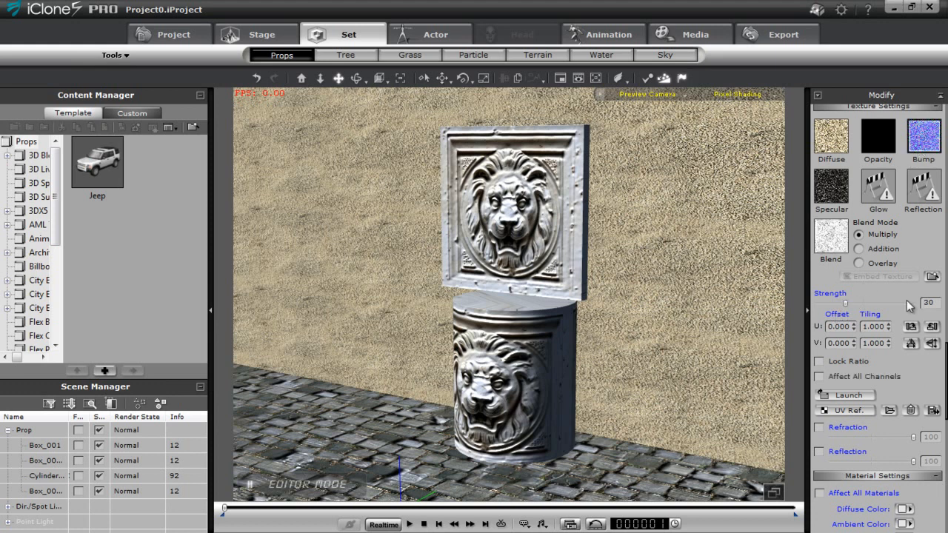
{"action": "mouse_move", "coordinate": [848, 306]}
{"action": "left_mouse_down"}
{"action": "mouse_move", "coordinate": [899, 307]}
{"action": "mouse_move", "coordinate": [878, 307]}
{"action": "mouse_move", "coordinate": [889, 304]}
{"action": "left_mouse_up"}
- Rotate the scene's directional light to a different angle to test the bump shading on the wall and lion props
{"action": "right_click_drag", "start_coordinate": [720, 305], "coordinate": [713, 367]}
{"action": "right_click_drag", "start_coordinate": [582, 361], "coordinate": [609, 362]}
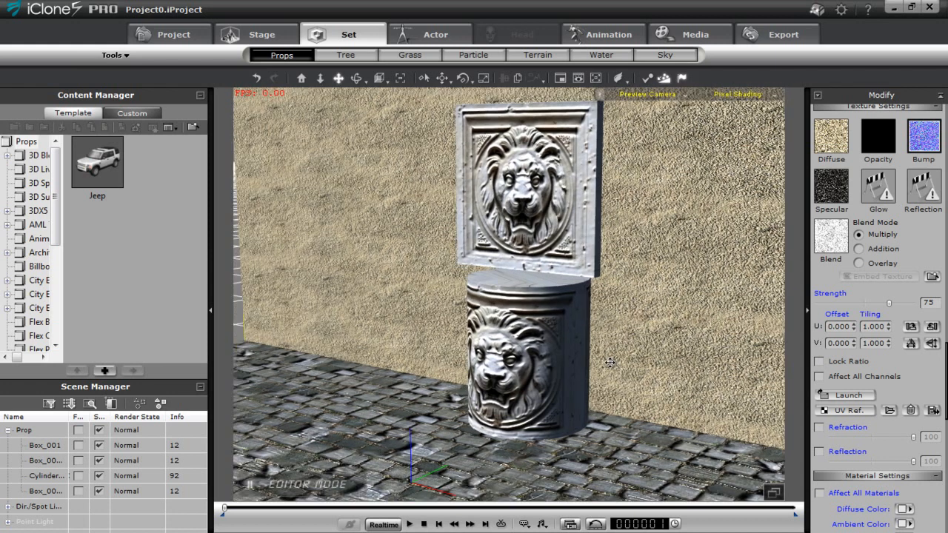
{"action": "key", "text": "l"}
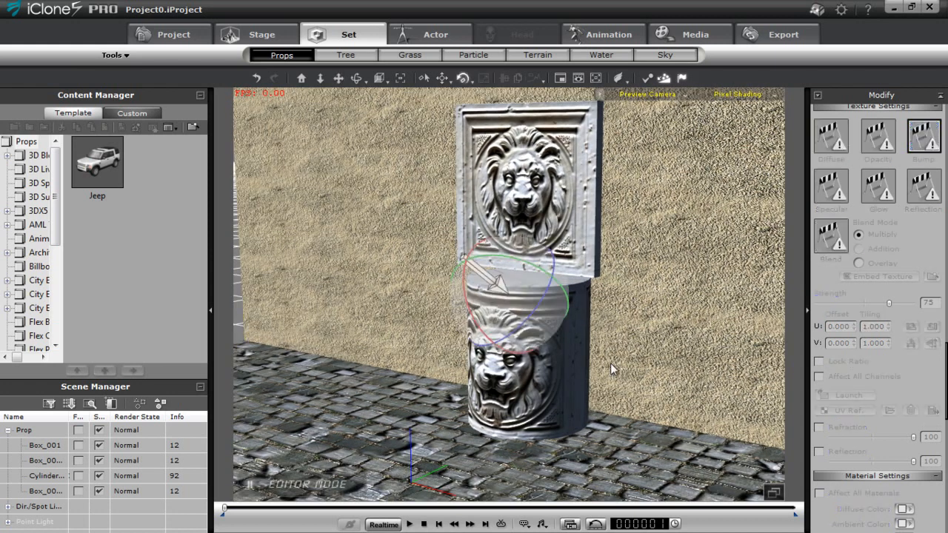
{"action": "mouse_move", "coordinate": [522, 299]}
{"action": "left_mouse_down"}
{"action": "mouse_move", "coordinate": [557, 321]}
{"action": "mouse_move", "coordinate": [548, 356]}
{"action": "left_mouse_up"}
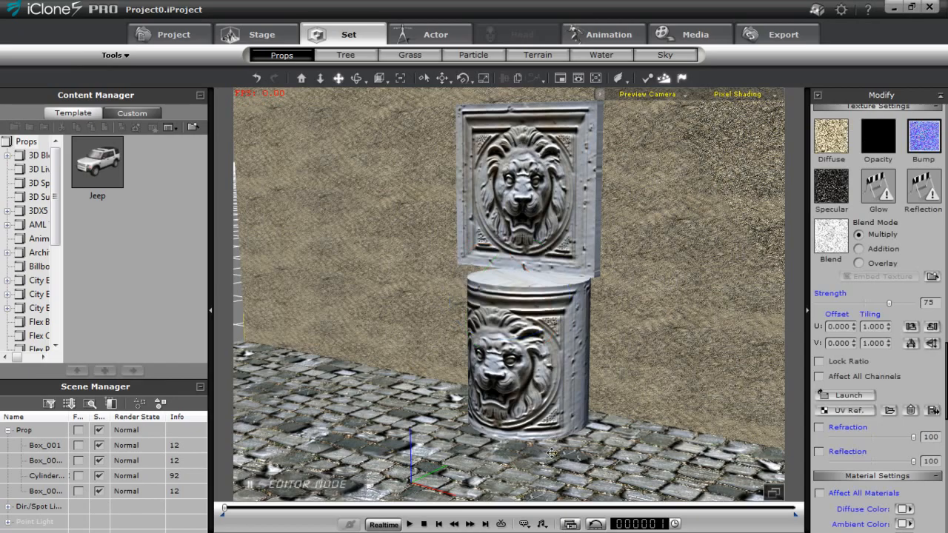
- Rotate the directional light back to shine diagonally down across the lion props and the stucco wall
{"action": "scroll", "coordinate": [543, 371], "scroll_direction": "down", "scroll_amount": 4}
{"action": "left_click_drag", "start_coordinate": [603, 404], "coordinate": [609, 341]}
{"action": "right_click_drag", "start_coordinate": [558, 390], "coordinate": [358, 517]}
{"action": "right_click_drag", "start_coordinate": [463, 337], "coordinate": [513, 389]}
{"action": "key", "text": "l"}
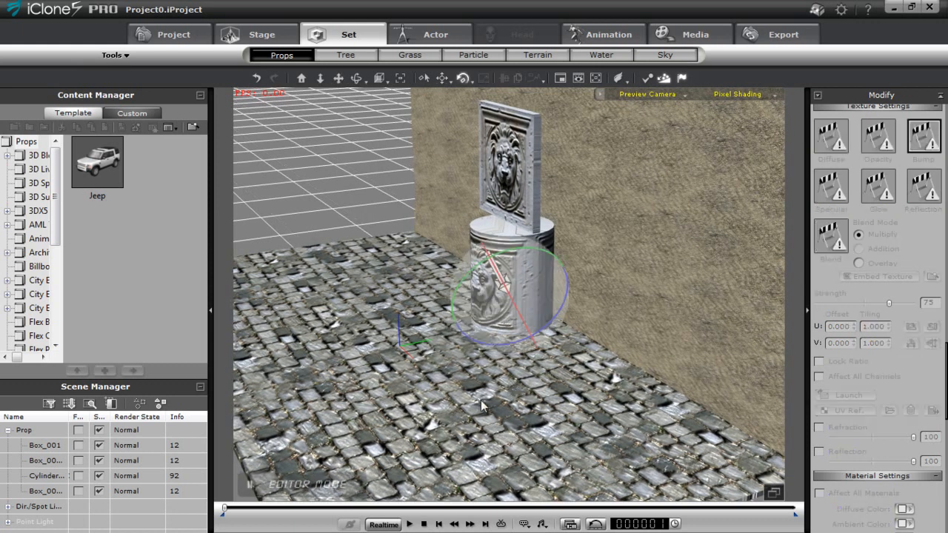
{"action": "left_click_drag", "start_coordinate": [494, 297], "coordinate": [461, 297]}
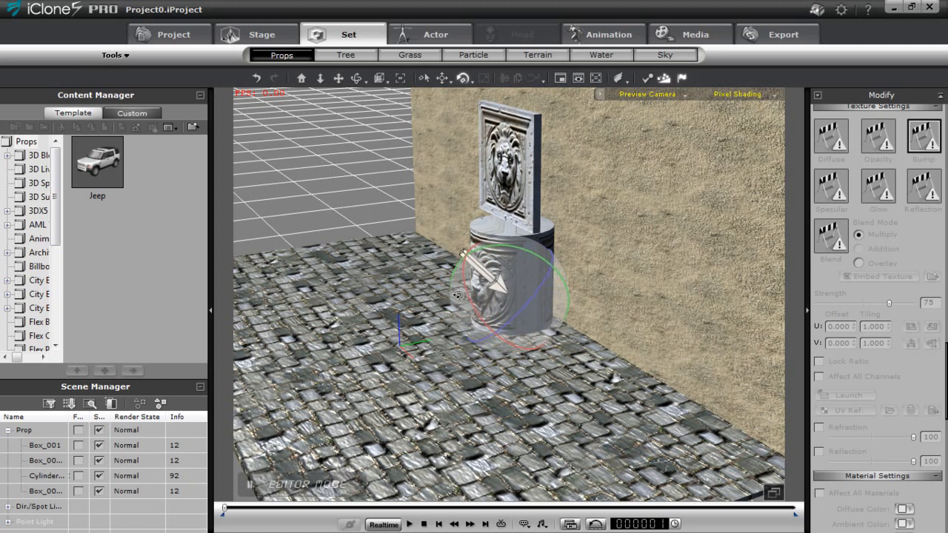
{"action": "left_click", "coordinate": [509, 435]}
- Examine the stucco wall and lion props up close under the readjusted light
{"action": "right_click_drag", "start_coordinate": [505, 374], "coordinate": [516, 399]}
{"action": "left_click_drag", "start_coordinate": [582, 315], "coordinate": [582, 363]}
{"action": "scroll", "coordinate": [582, 364], "scroll_direction": "up", "scroll_amount": 3}
{"action": "right_click_drag", "start_coordinate": [621, 383], "coordinate": [625, 357]}
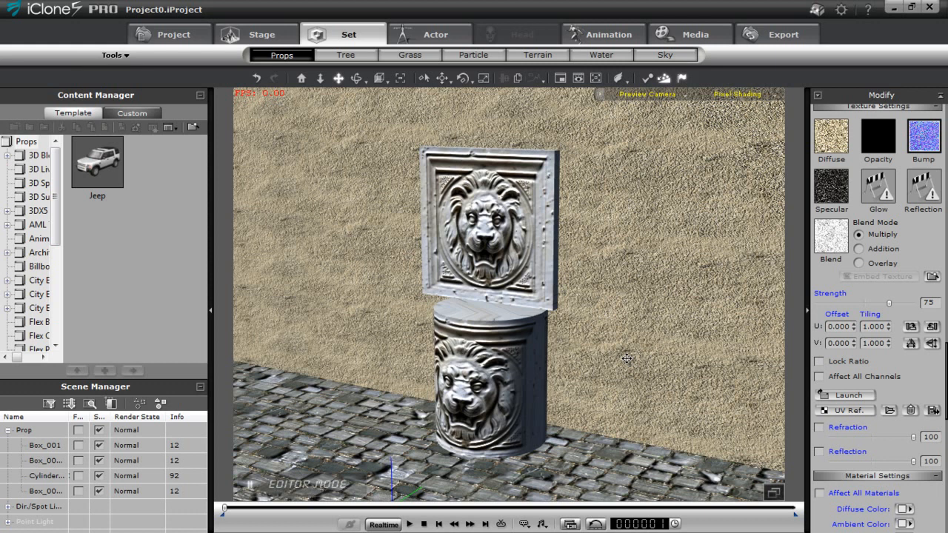